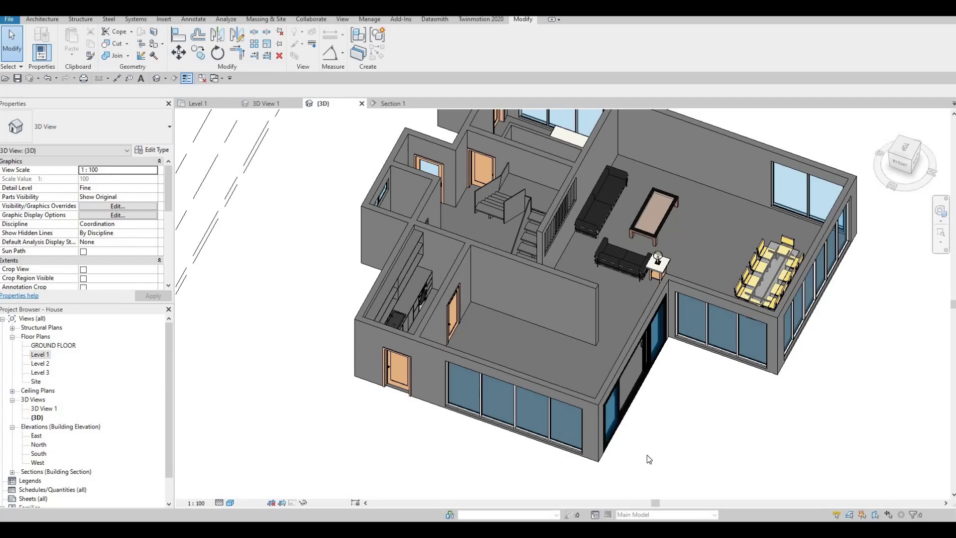
Step: Open the Section 1 view and start in-place editing of the laundry counter and upper cabinet model
scroll(715, 461, down, 2)
middle_drag(715, 461, 642, 457)
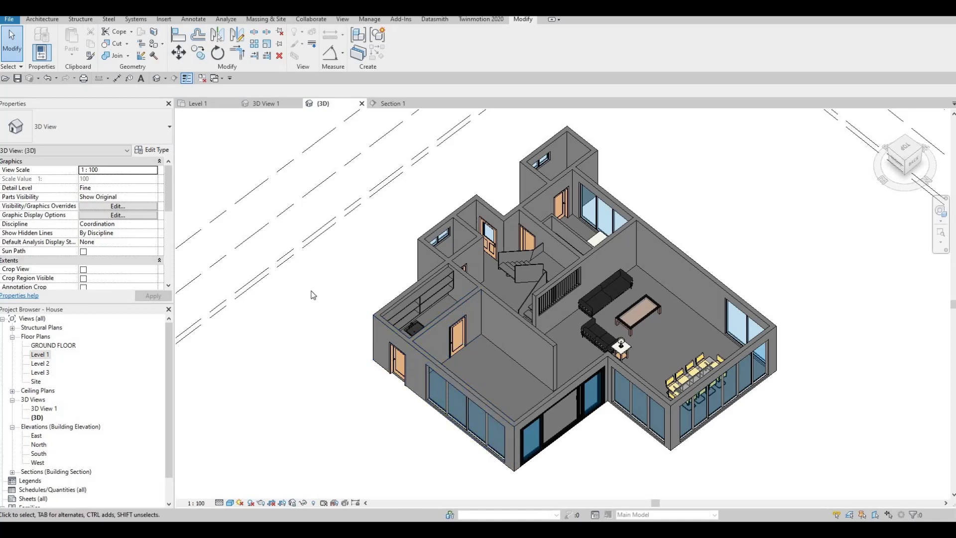
click(219, 104)
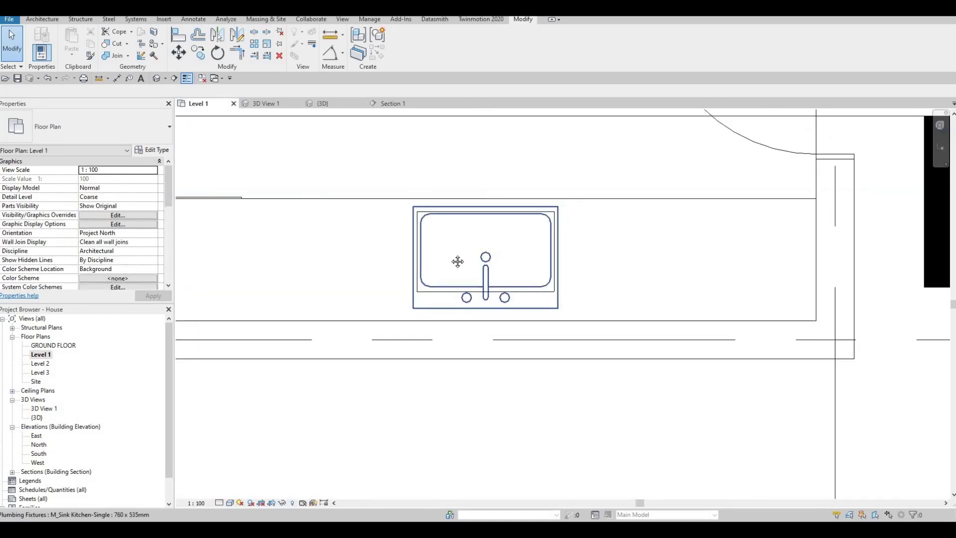
scroll(458, 262, down, 3)
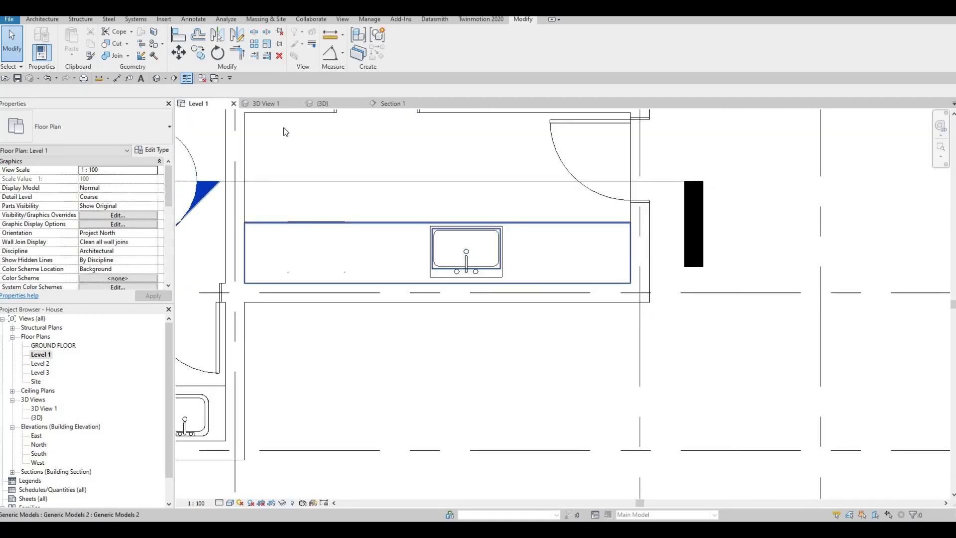
click(393, 104)
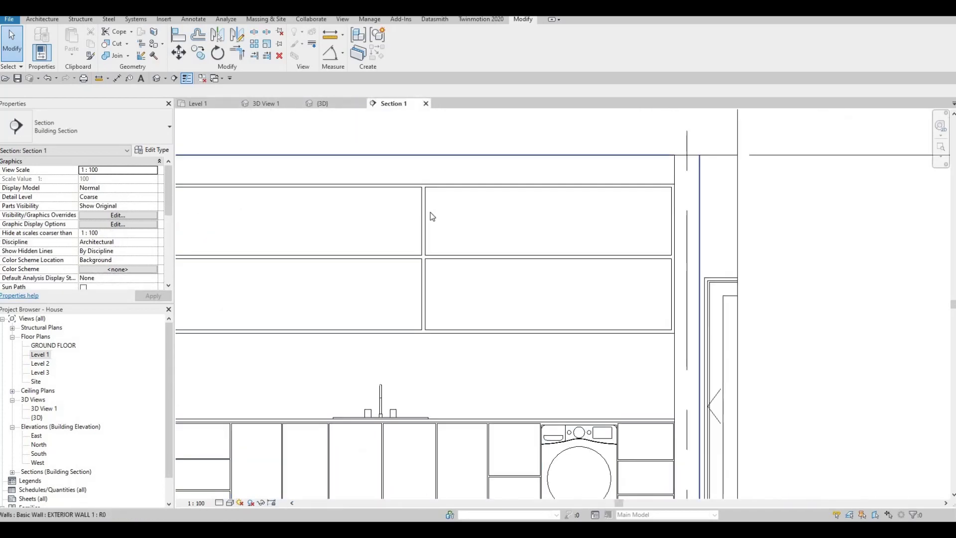
scroll(430, 212, down, 2)
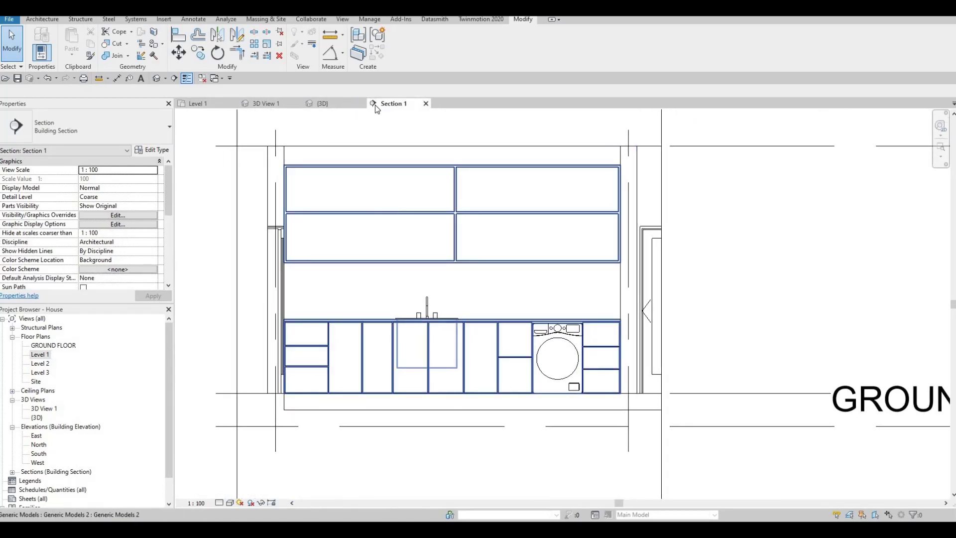
click(377, 165)
click(403, 44)
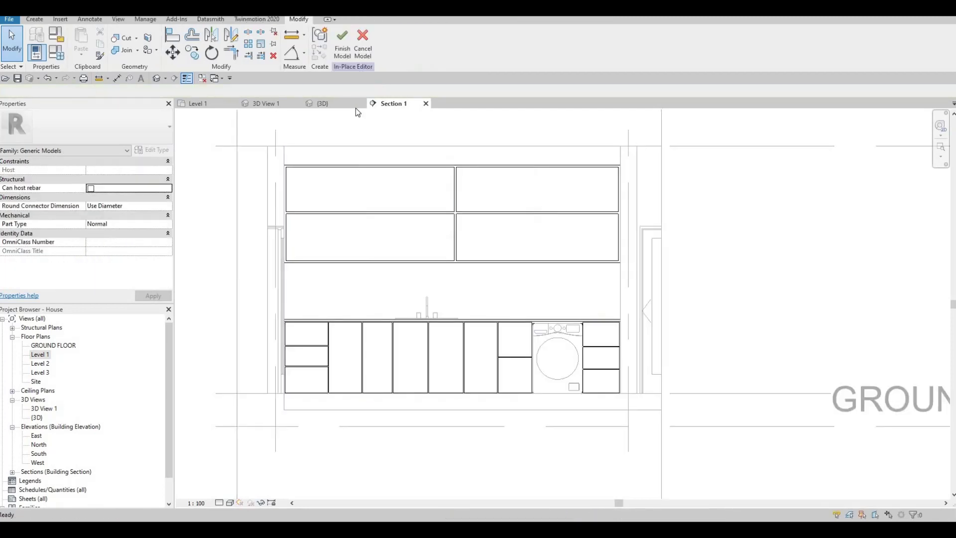
Step: Extrude a 10 mm rectangle spanning all four upper cabinet compartments, using the exterior wall face as work plane, and finish the in-place model
click(34, 19)
click(83, 42)
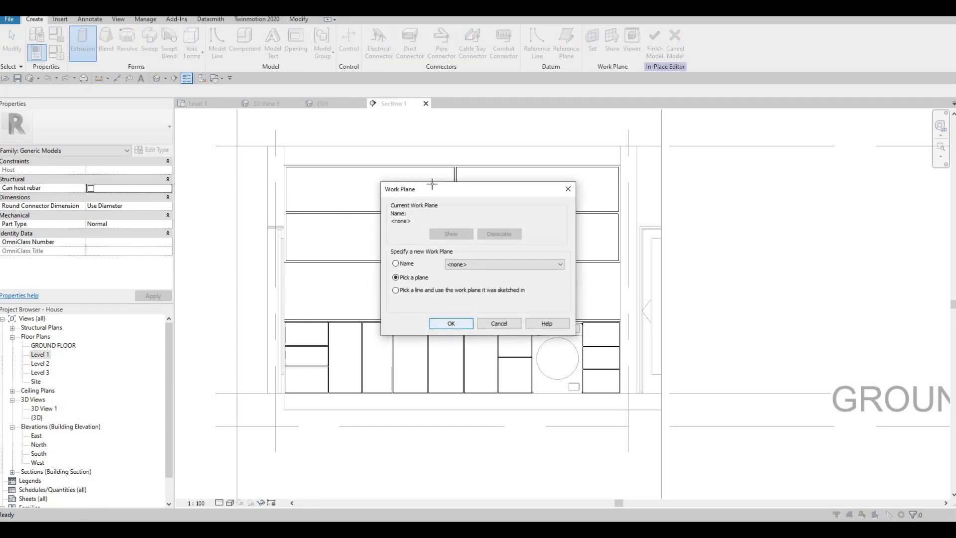
key(Return)
click(289, 187)
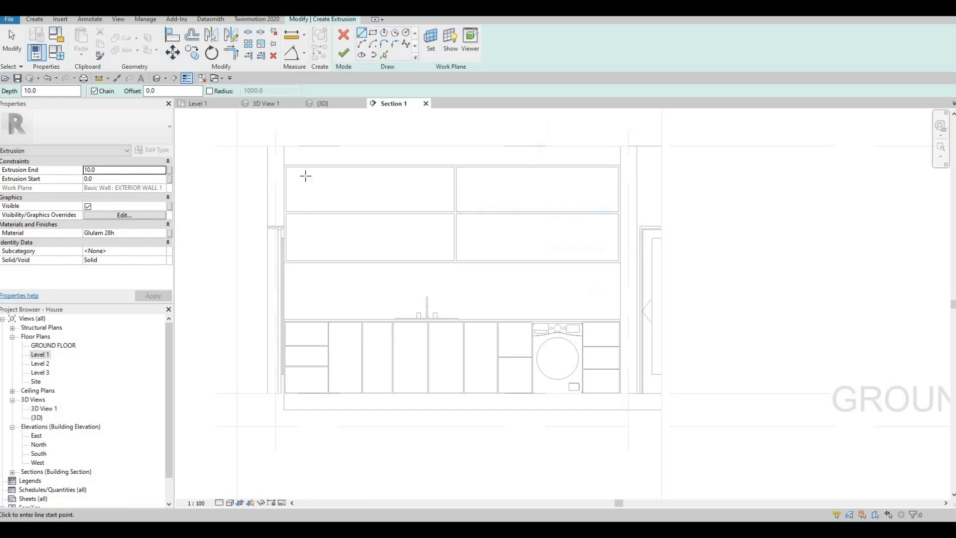
scroll(287, 168, up, 2)
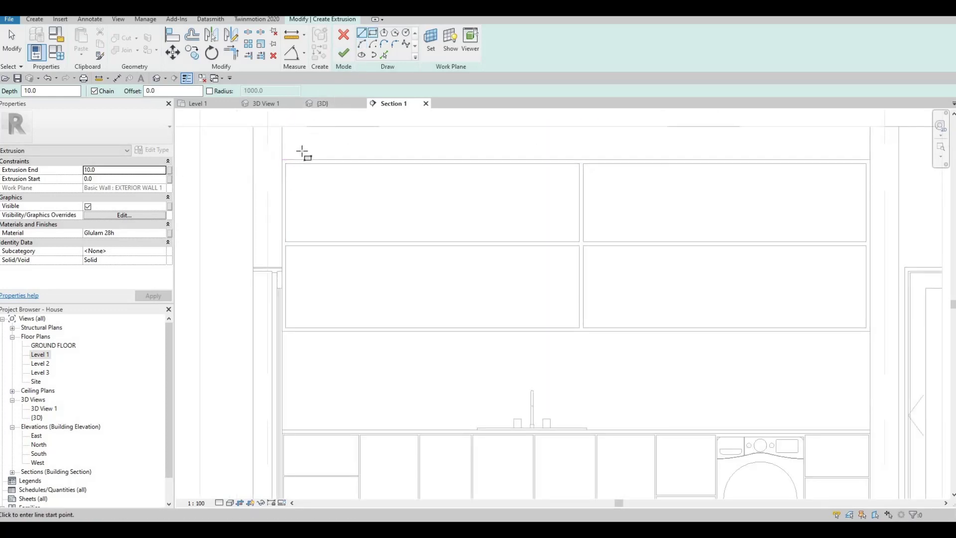
click(286, 163)
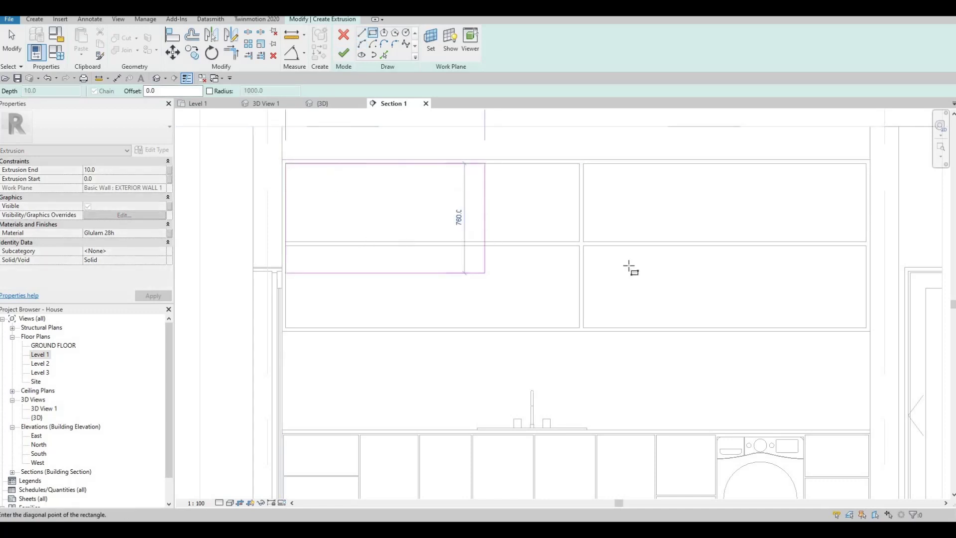
middle_drag(866, 327, 730, 281)
click(731, 281)
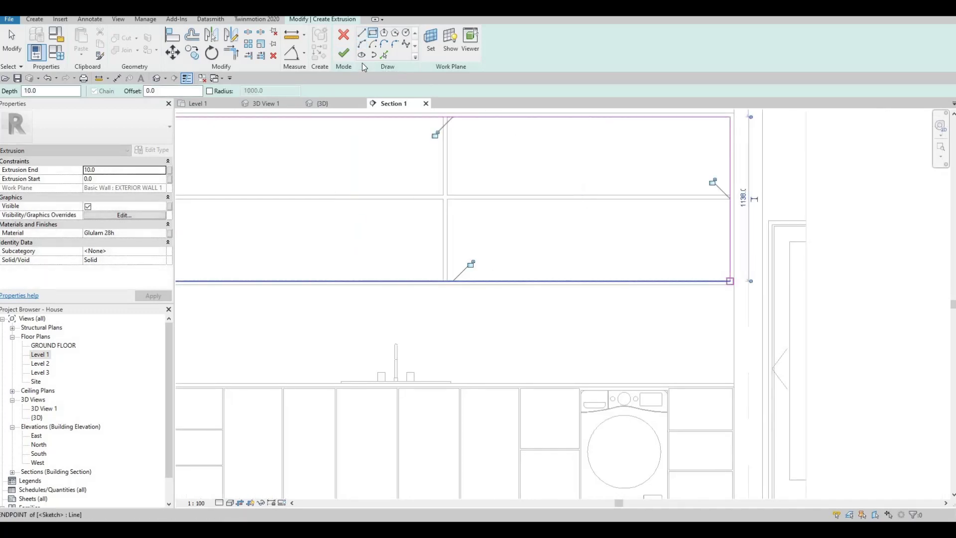
click(343, 55)
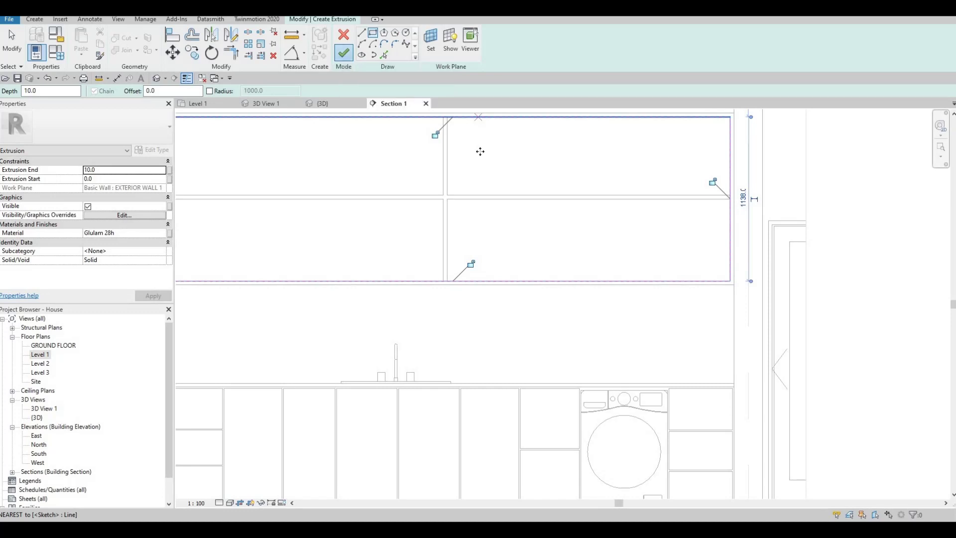
click(506, 48)
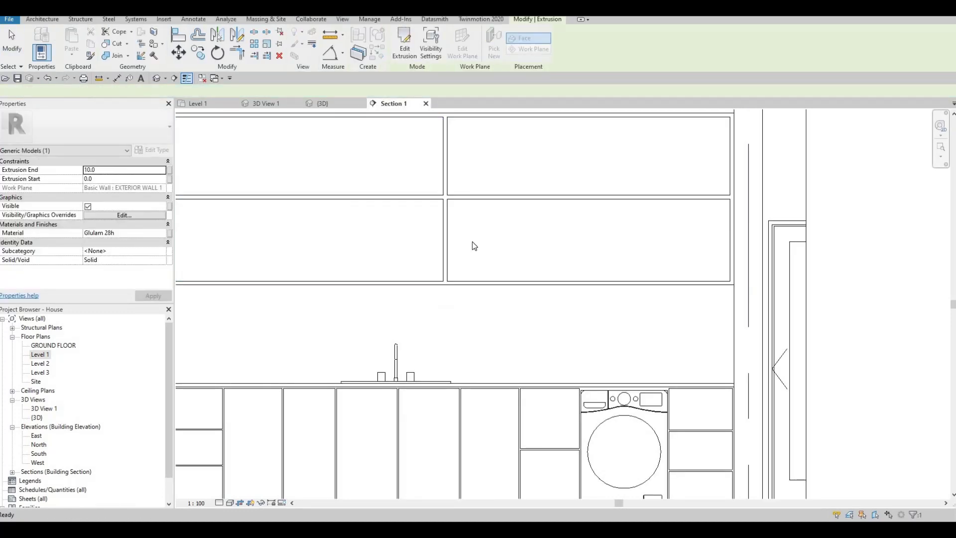
key(Escape)
Step: Open the Level 1 floor plan and examine the whole house layout with its grid lines
scroll(347, 241, down, 4)
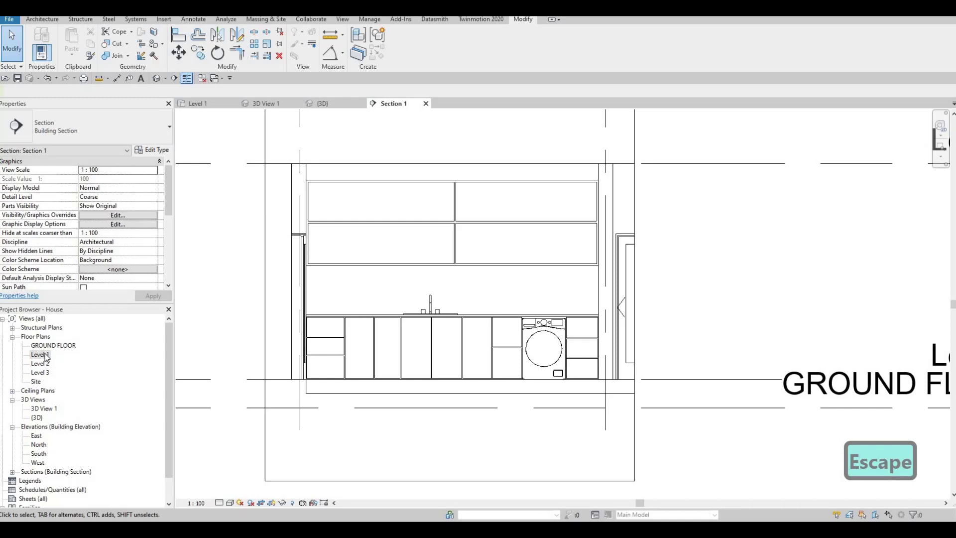
double_click(41, 354)
scroll(378, 301, down, 5)
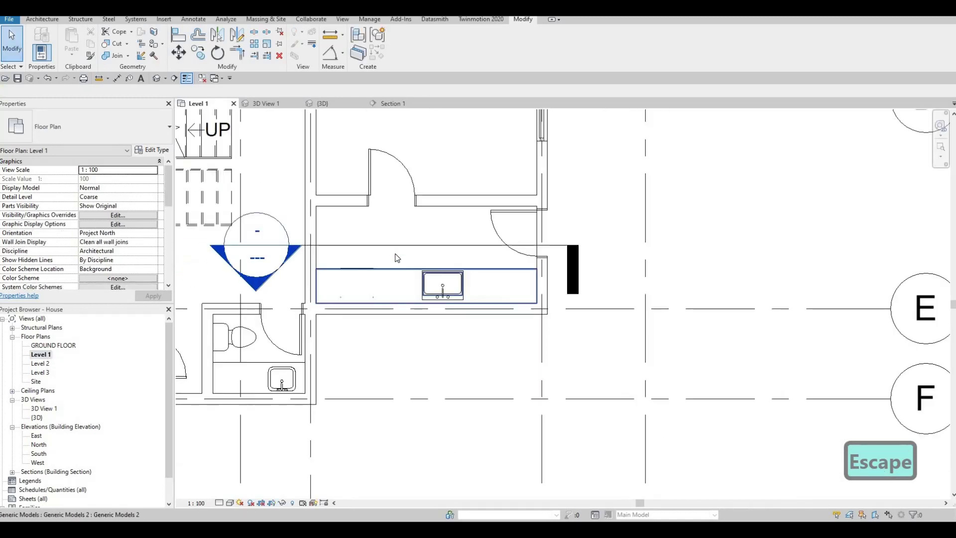
scroll(468, 325, down, 5)
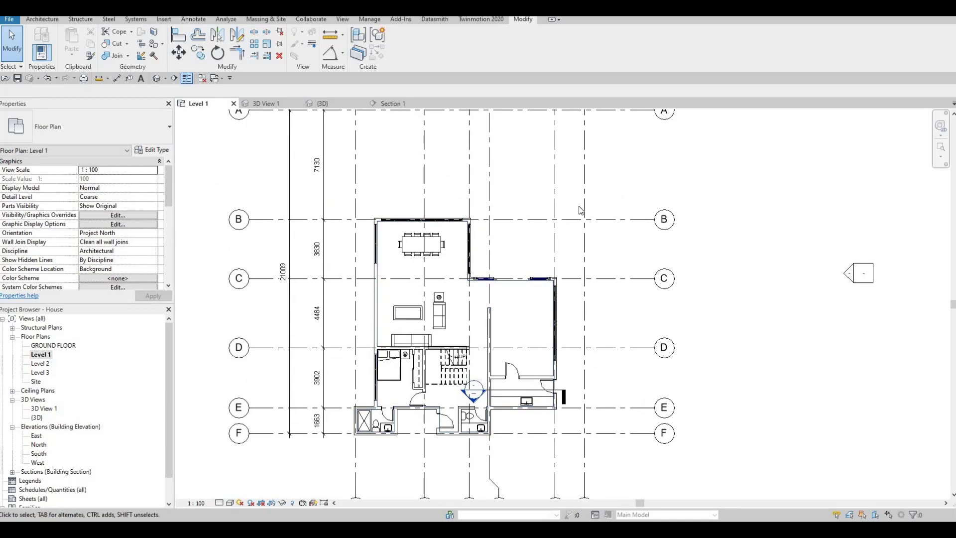
middle_drag(617, 217, 621, 258)
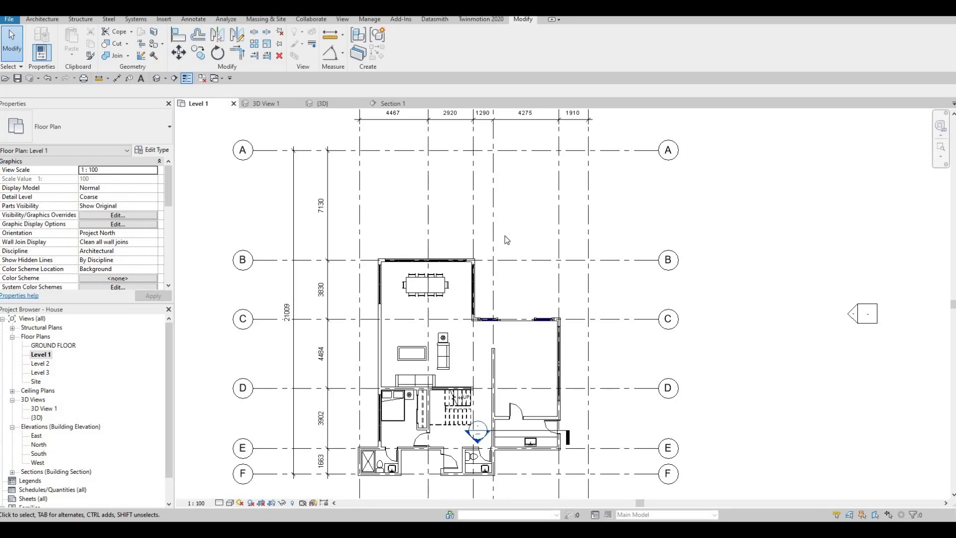
scroll(497, 244, down, 1)
middle_drag(497, 244, 518, 185)
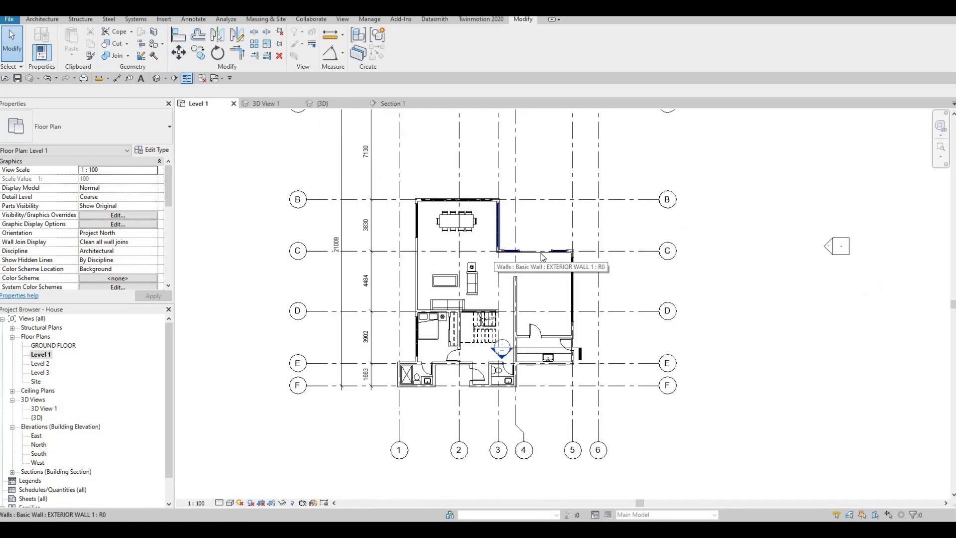
middle_drag(608, 323, 619, 306)
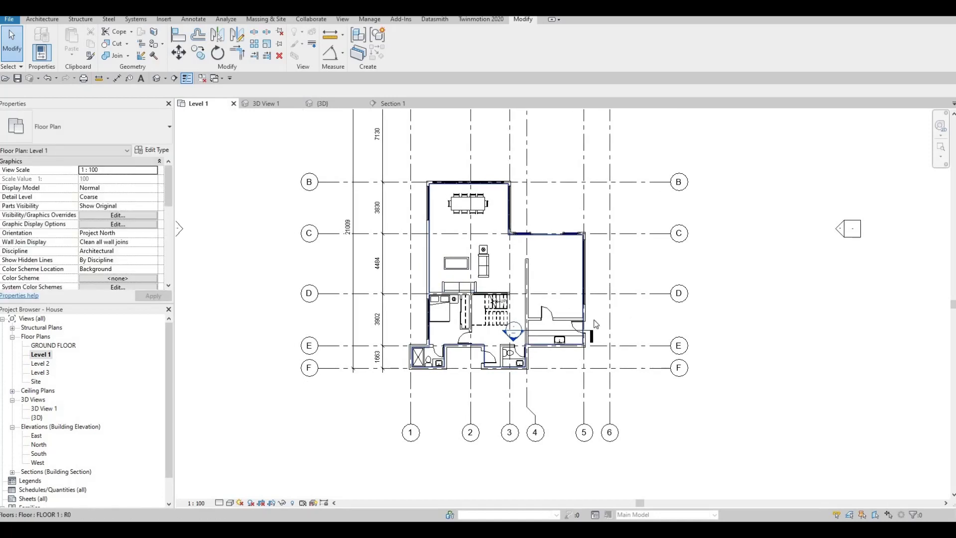
key(F1)
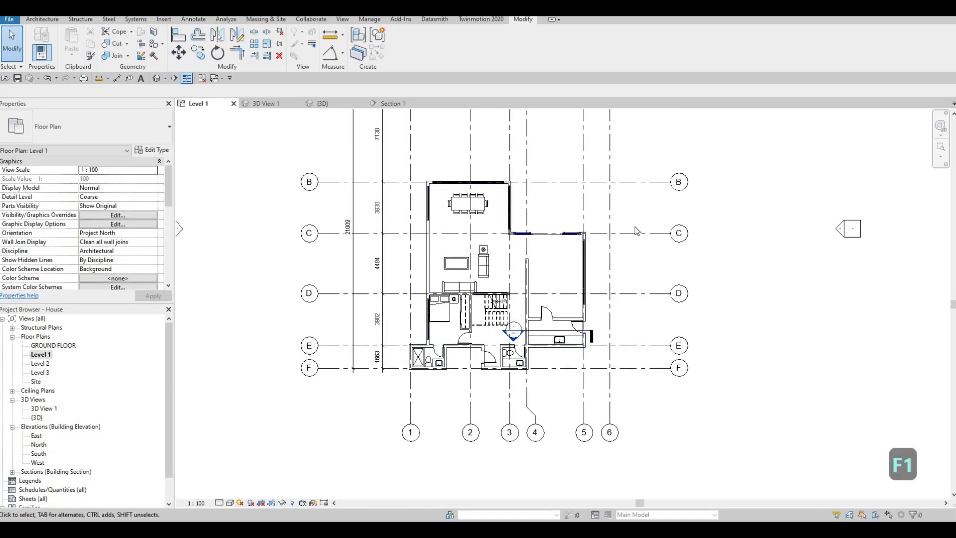
scroll(635, 227, down, 1)
middle_drag(653, 182, 631, 234)
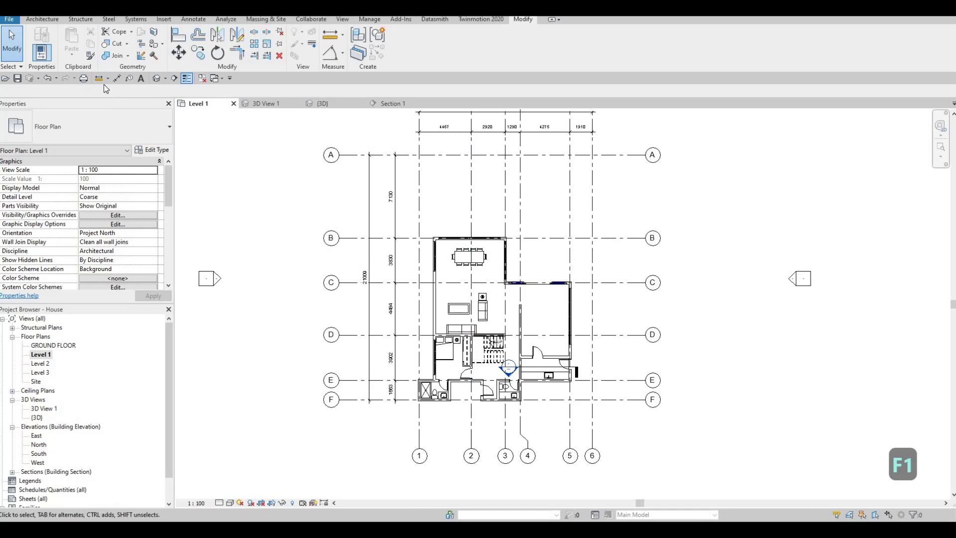
Step: Start the Wall tool with type EXTERIOR WALL 1 and duplicate that type as EXTERIOR WALL 2
click(44, 20)
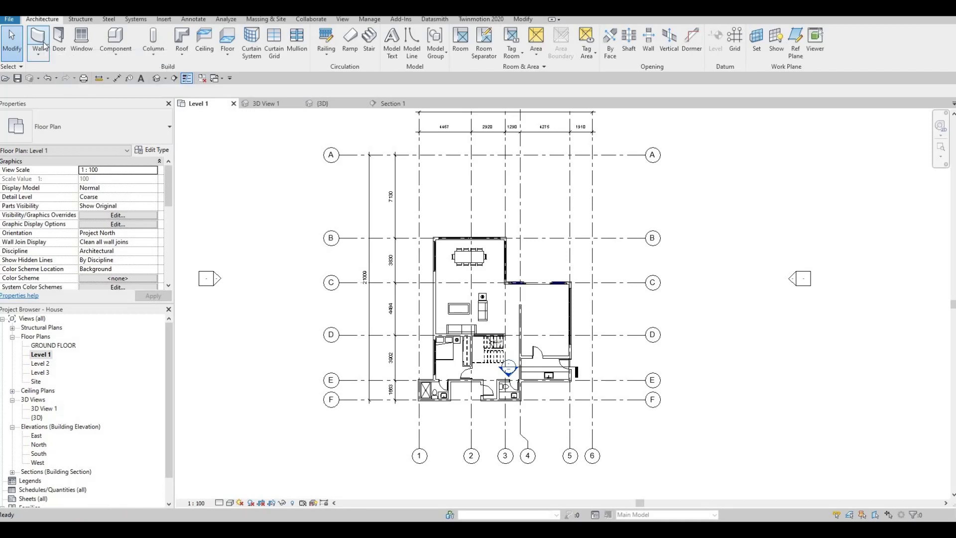
click(45, 44)
click(100, 127)
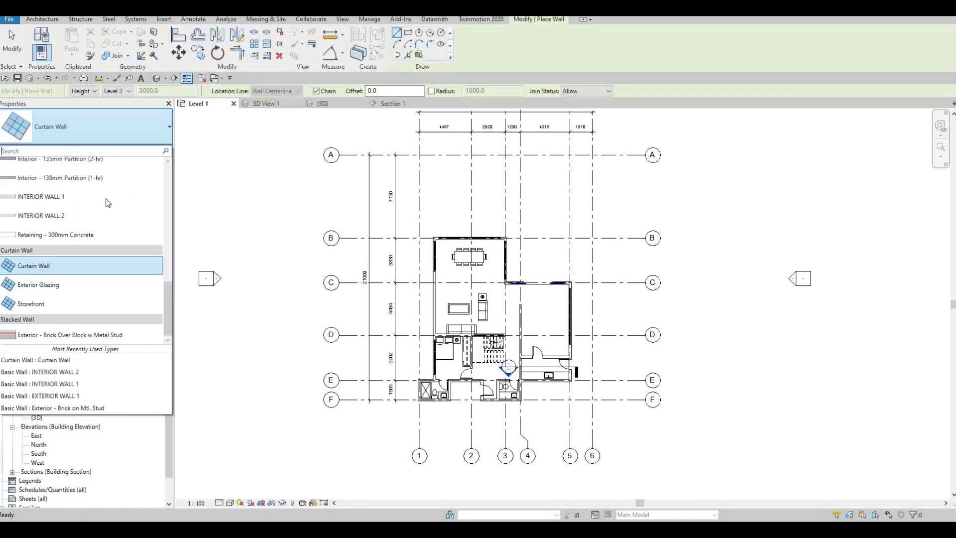
scroll(105, 199, up, 2)
scroll(103, 200, up, 6)
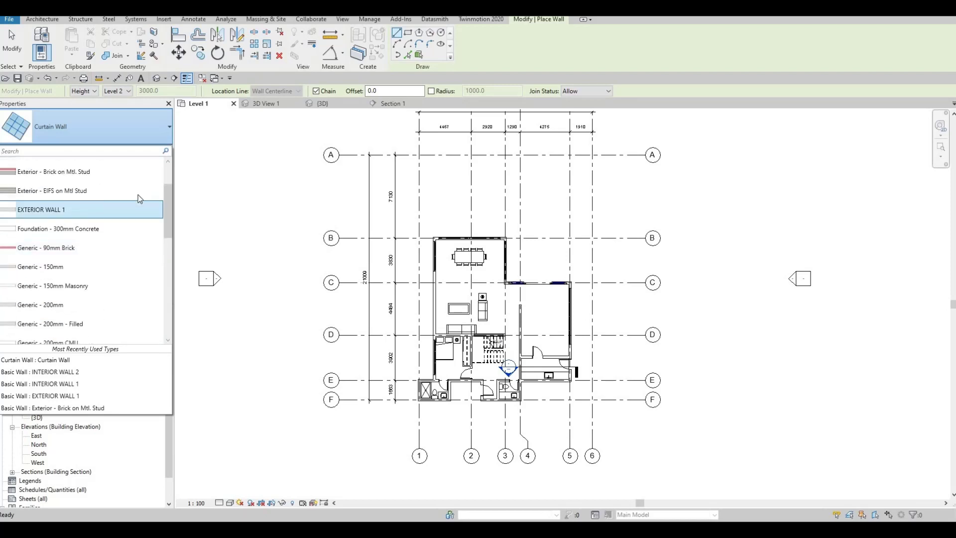
click(76, 210)
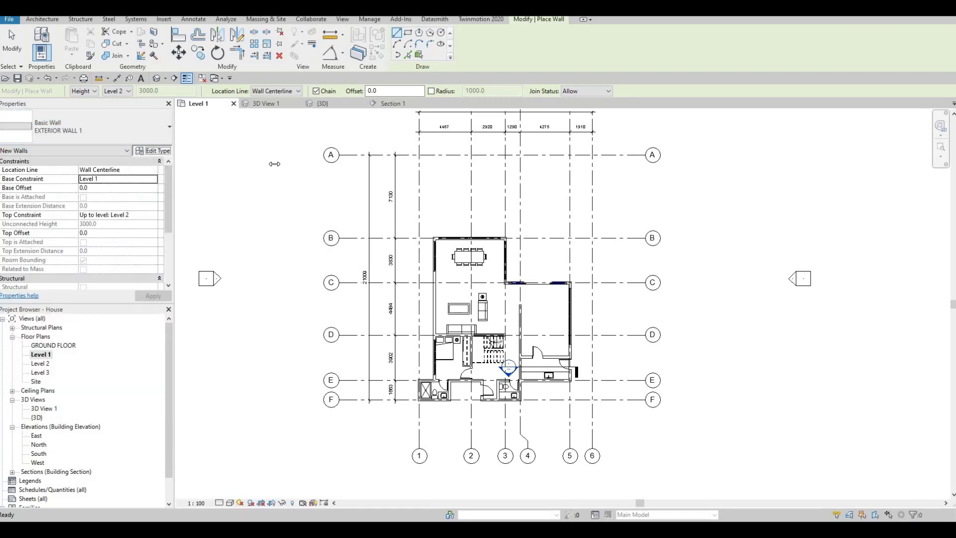
click(154, 150)
click(779, 108)
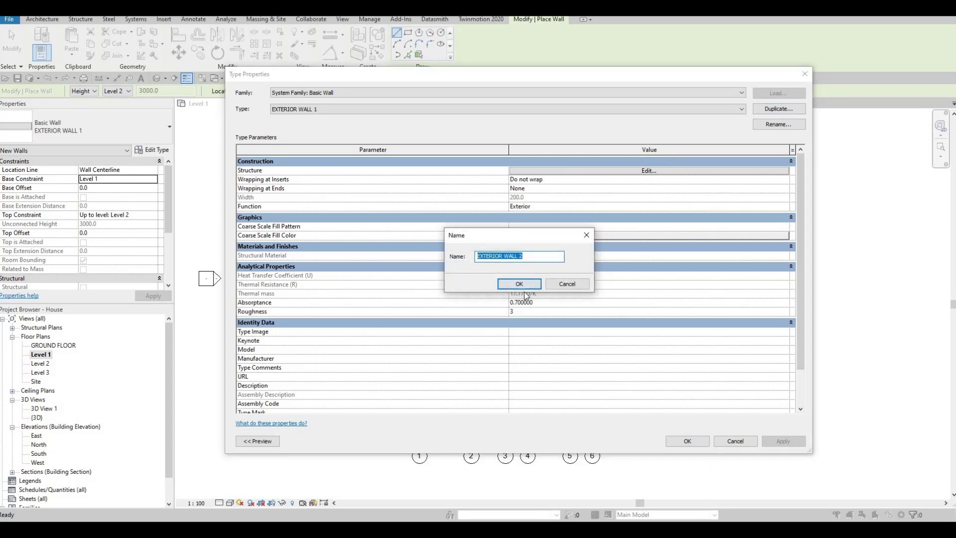
click(520, 284)
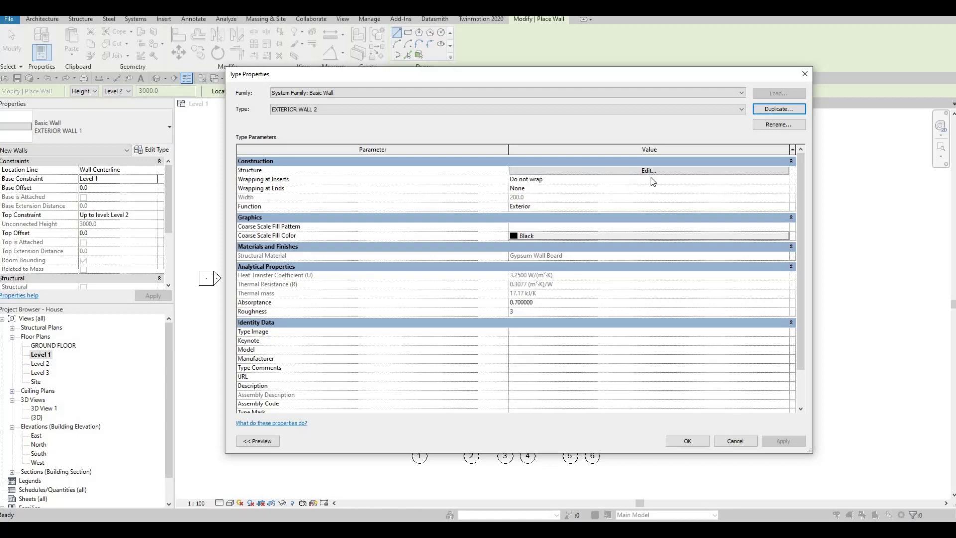
Step: Set the structure layer material of EXTERIOR WALL 2 to Brick, Common, Grey from the AEC Masonry library
click(660, 170)
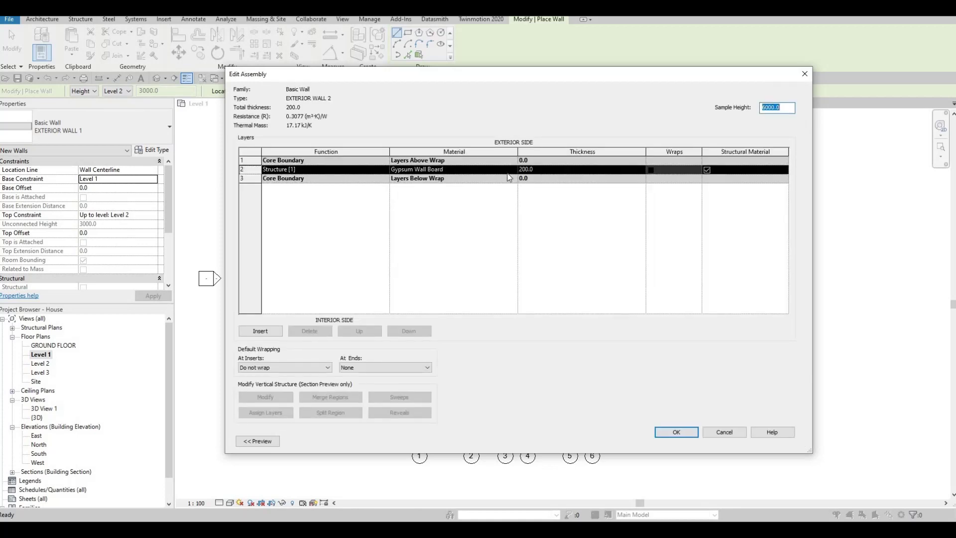
click(513, 170)
click(513, 170)
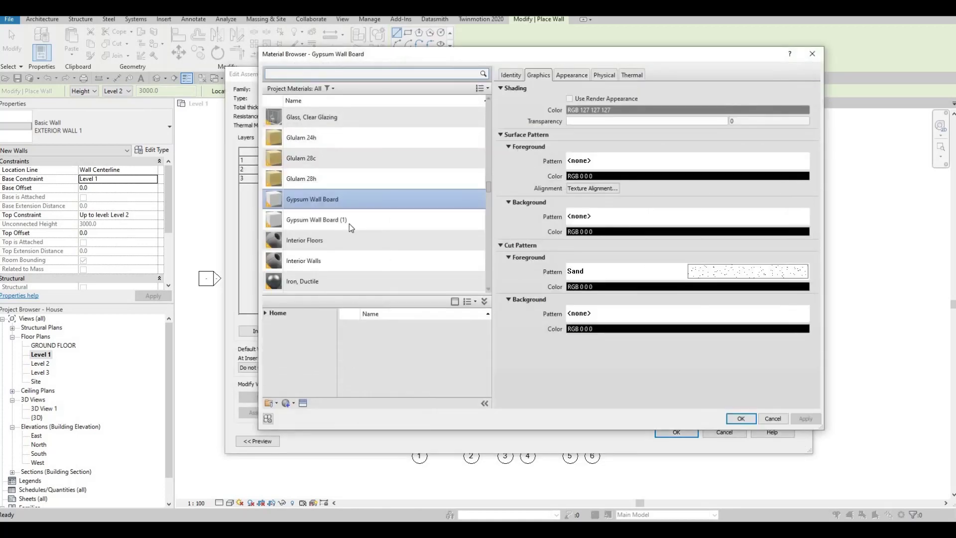
click(264, 313)
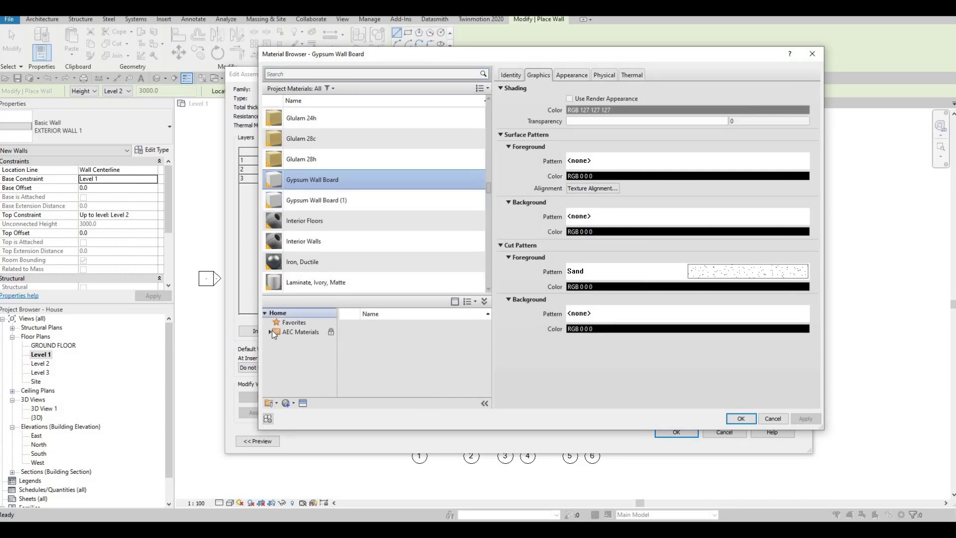
click(271, 330)
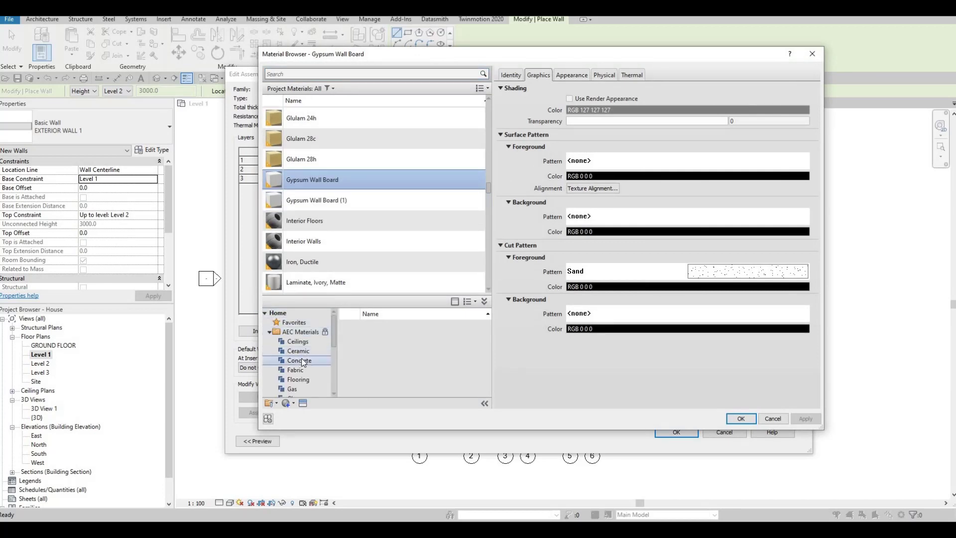
scroll(302, 362, down, 2)
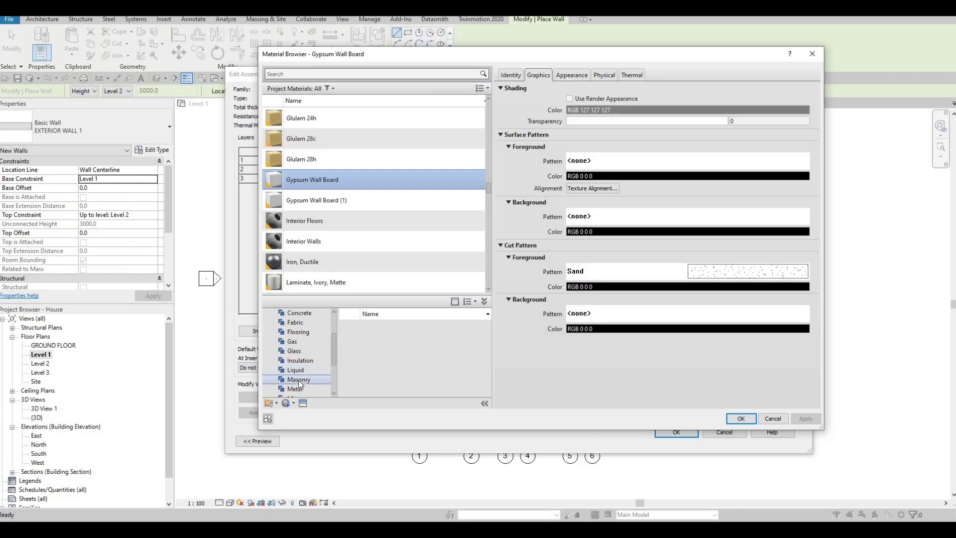
click(297, 381)
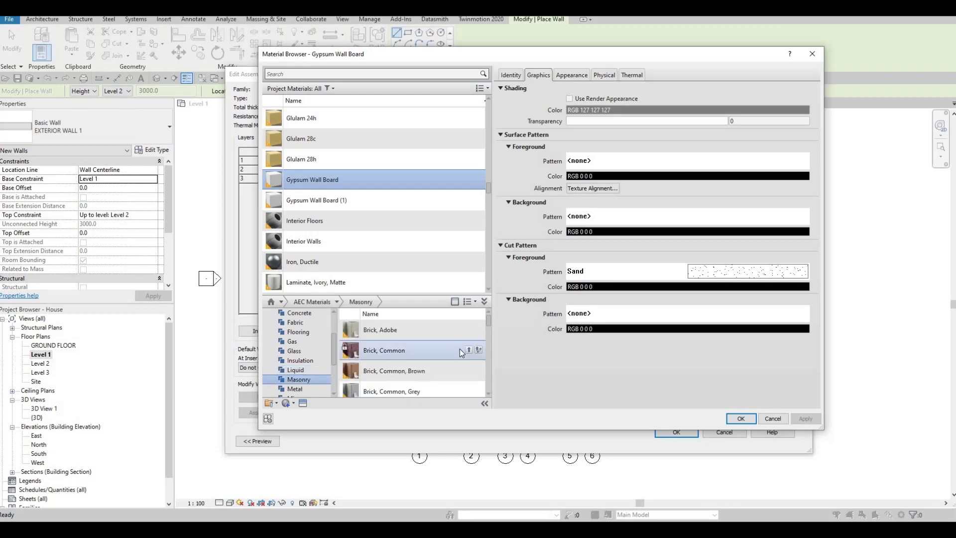
click(468, 386)
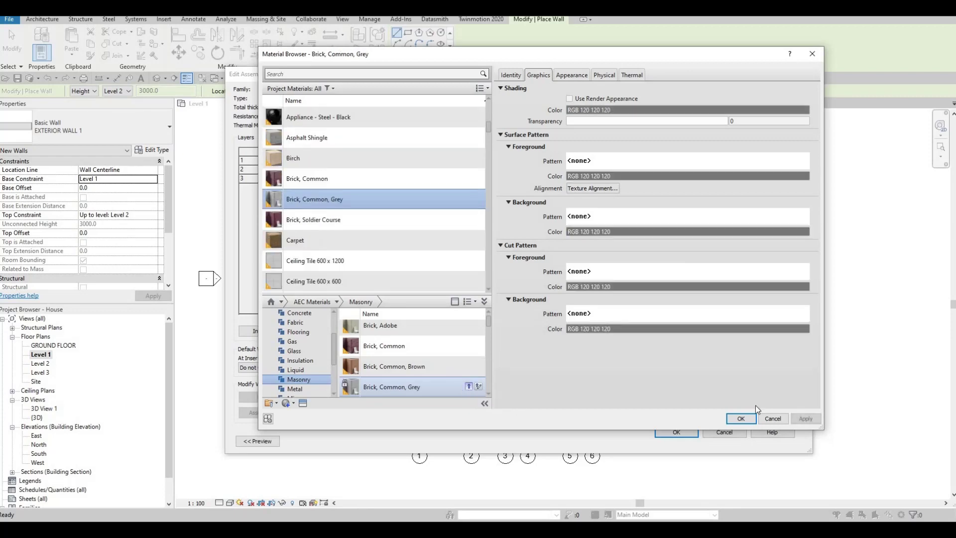
click(744, 419)
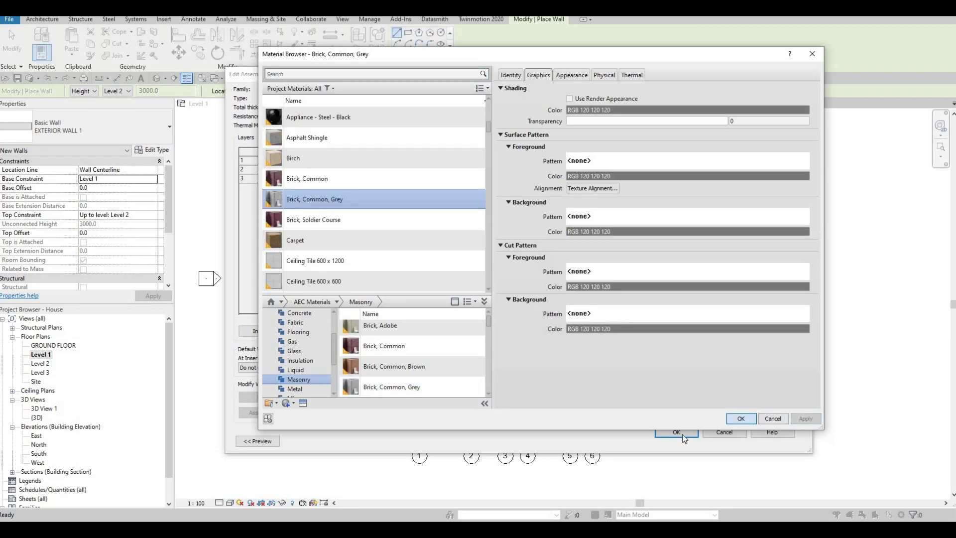
Step: Accept the EXTERIOR WALL 2 type and draw its wall along grid 1 from just above grid E to grid A, continuing along A to grid 6
click(676, 432)
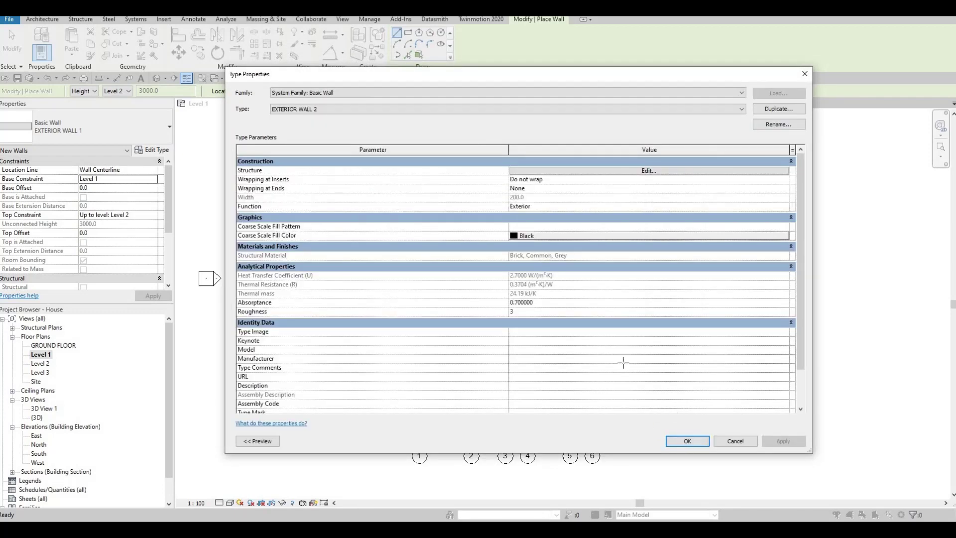
click(687, 441)
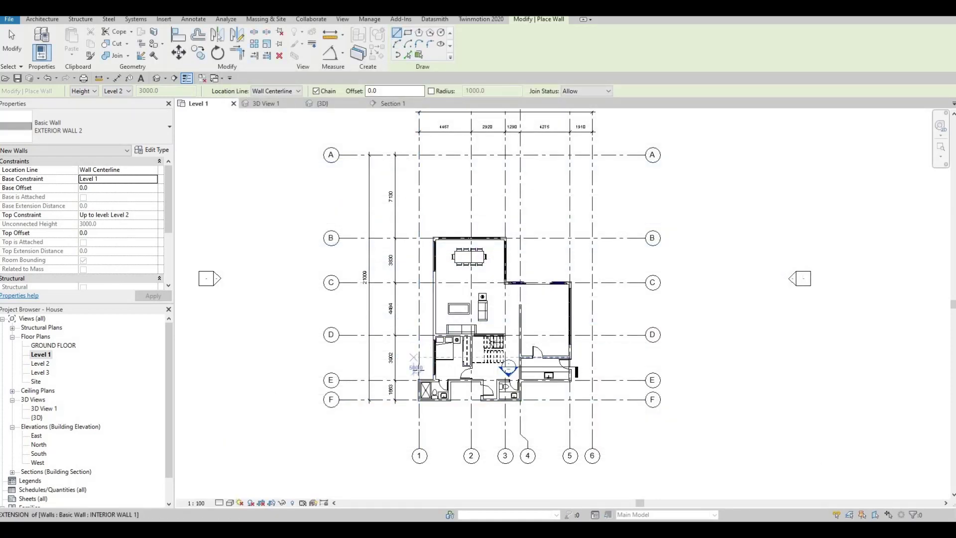
scroll(417, 371, up, 3)
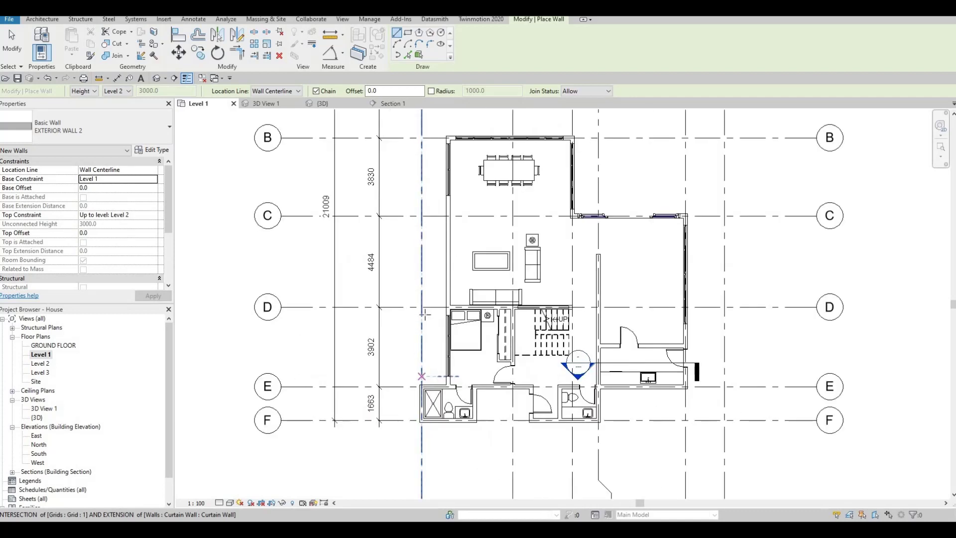
click(421, 376)
scroll(395, 269, down, 3)
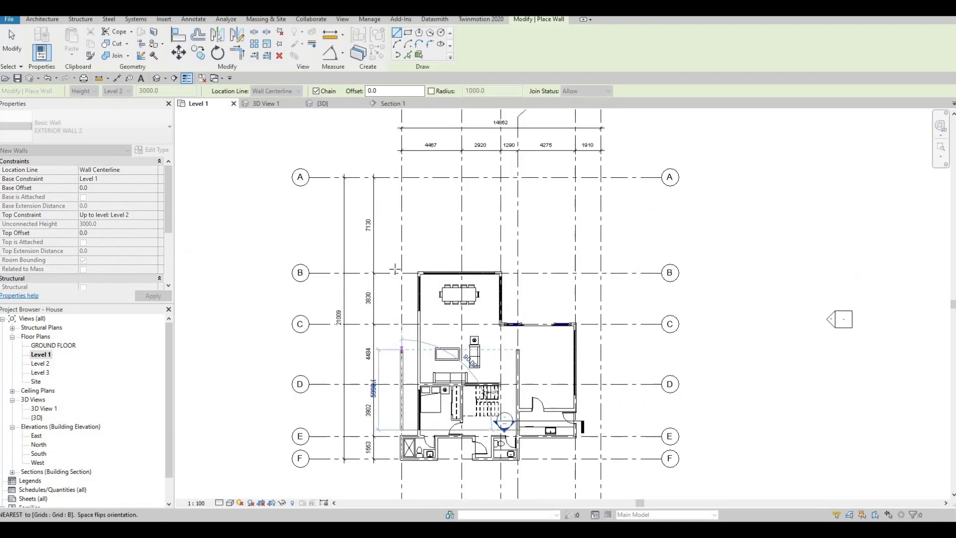
scroll(395, 269, down, 1)
middle_drag(391, 200, 378, 264)
click(397, 254)
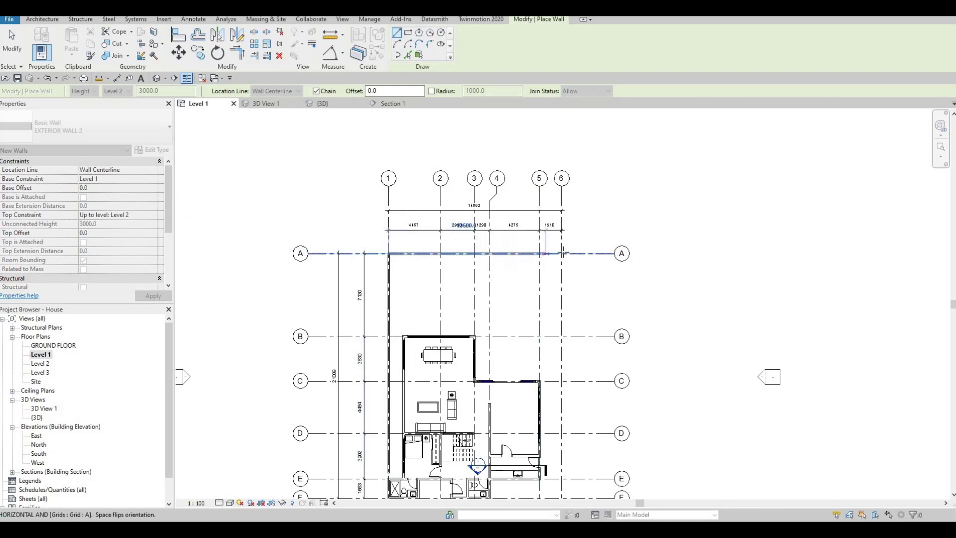
click(569, 345)
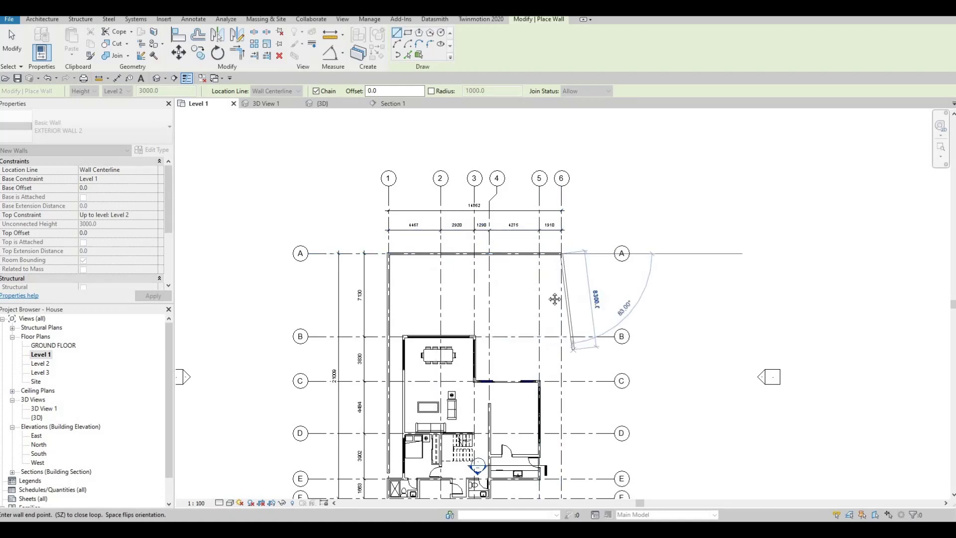
Step: Continue the boundary wall along grid 6 from grid A to grid F, adding a segment about 3800 mm beyond F
middle_drag(563, 458, 565, 355)
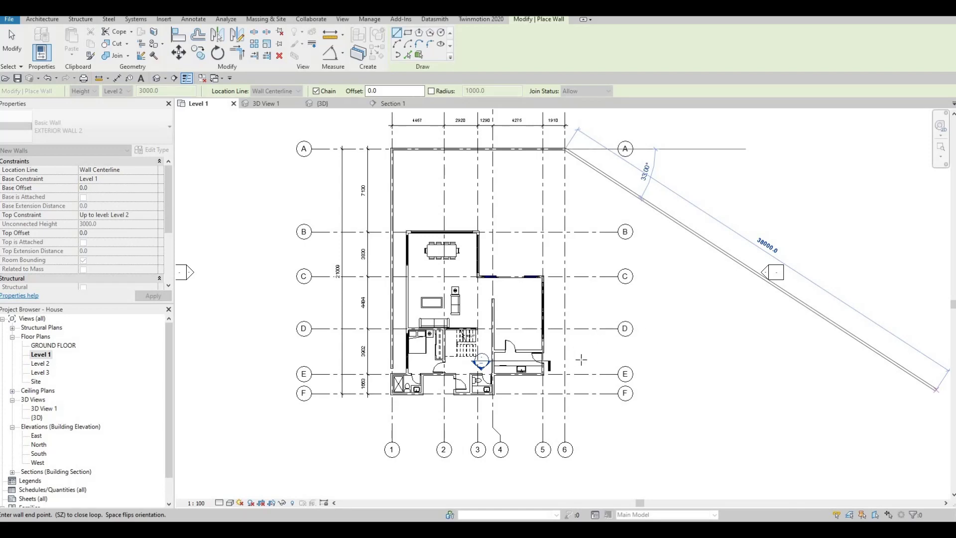
middle_drag(565, 398, 587, 312)
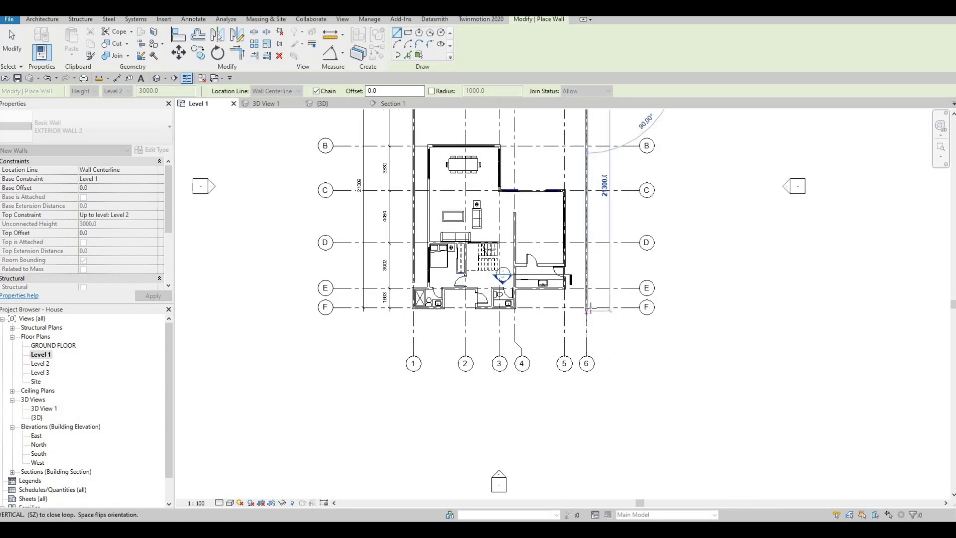
click(586, 308)
middle_drag(586, 348, 598, 301)
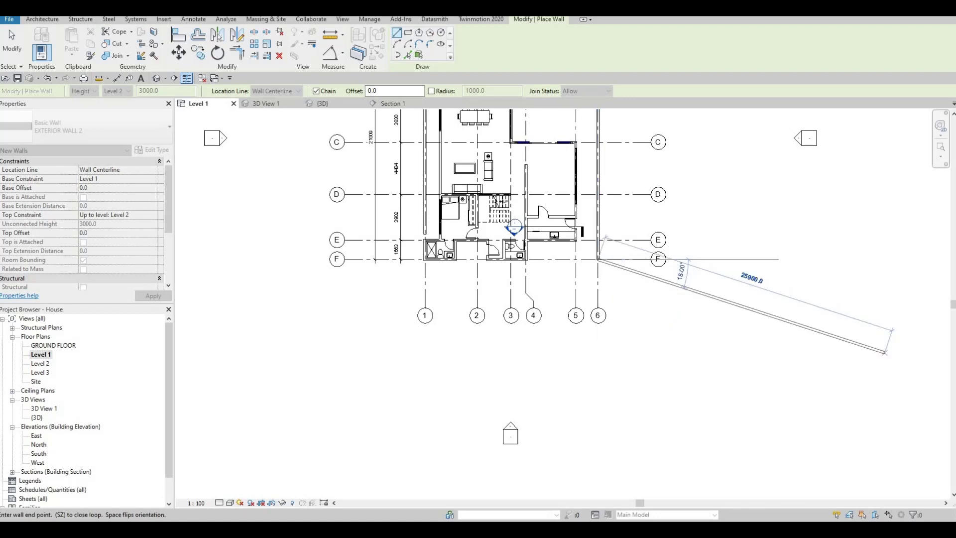
scroll(590, 295, up, 2)
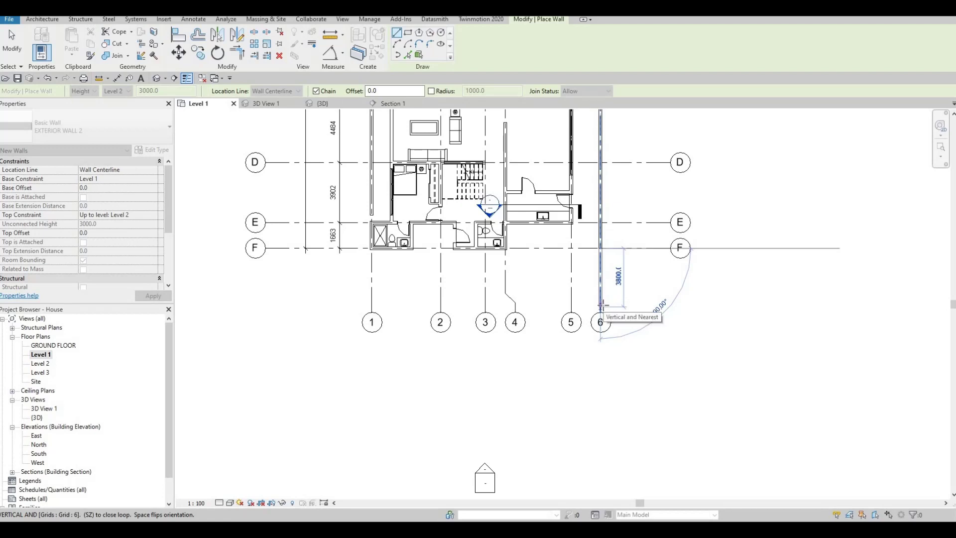
click(602, 304)
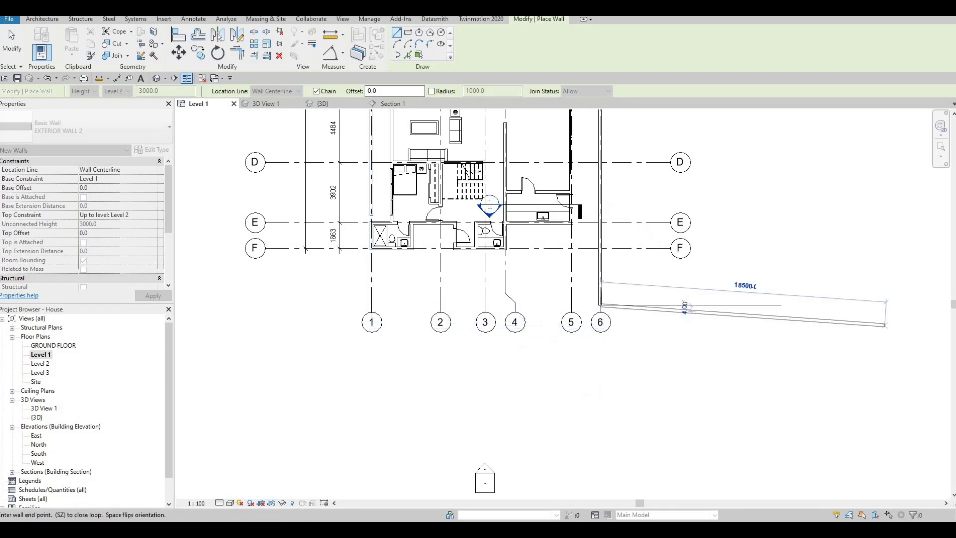
Step: Run the front boundary wall across to grid 1, turn it about 3300 mm back toward the bathroom, and end the wall chain
click(371, 305)
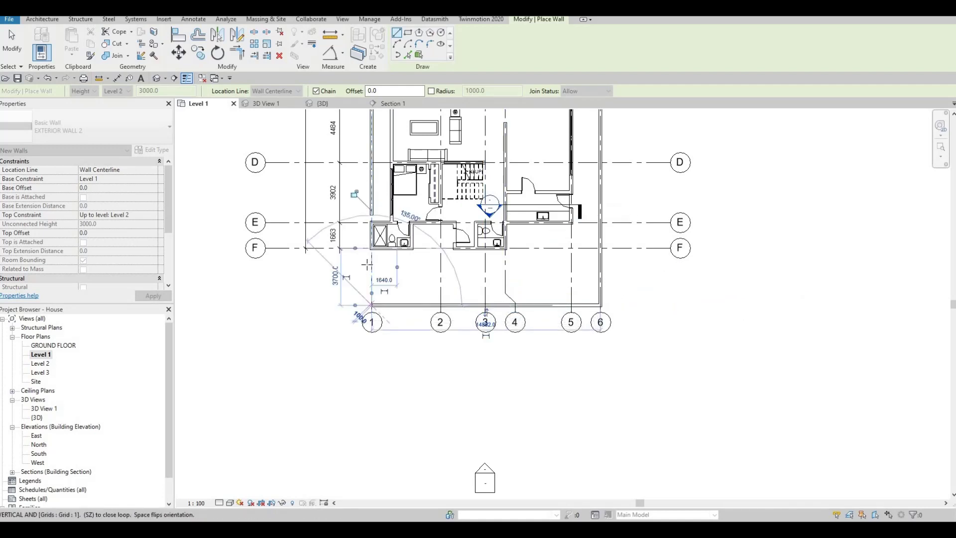
scroll(371, 254, up, 5)
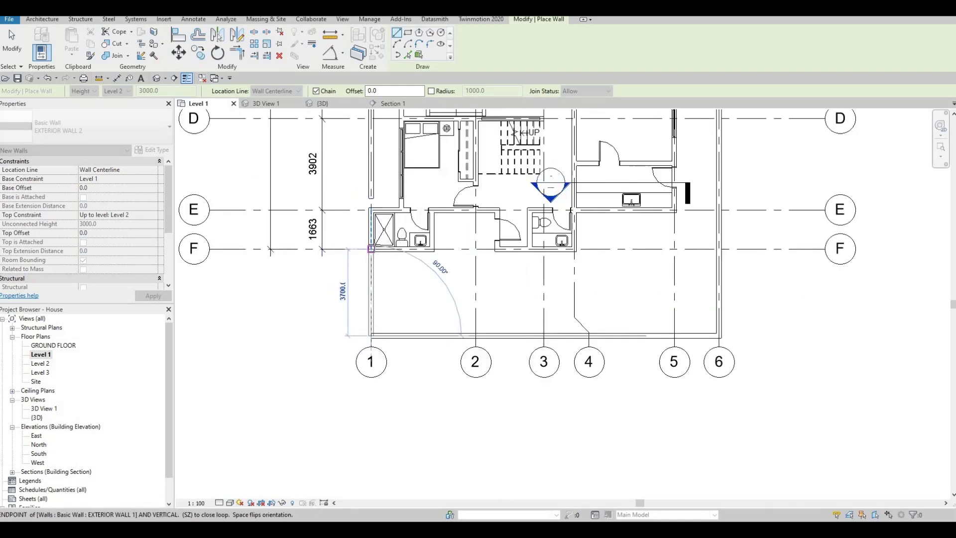
click(374, 259)
key(Escape)
key(Escape)
key(Escape)
scroll(369, 348, down, 3)
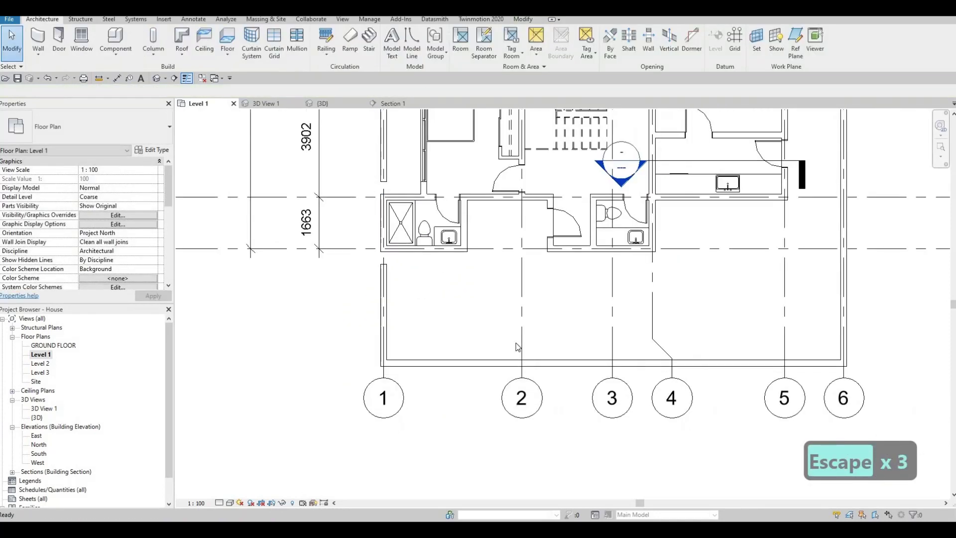
Step: Extend the front ends of the numbered grid lines so their bubbles sit farther beyond the front boundary wall
click(369, 364)
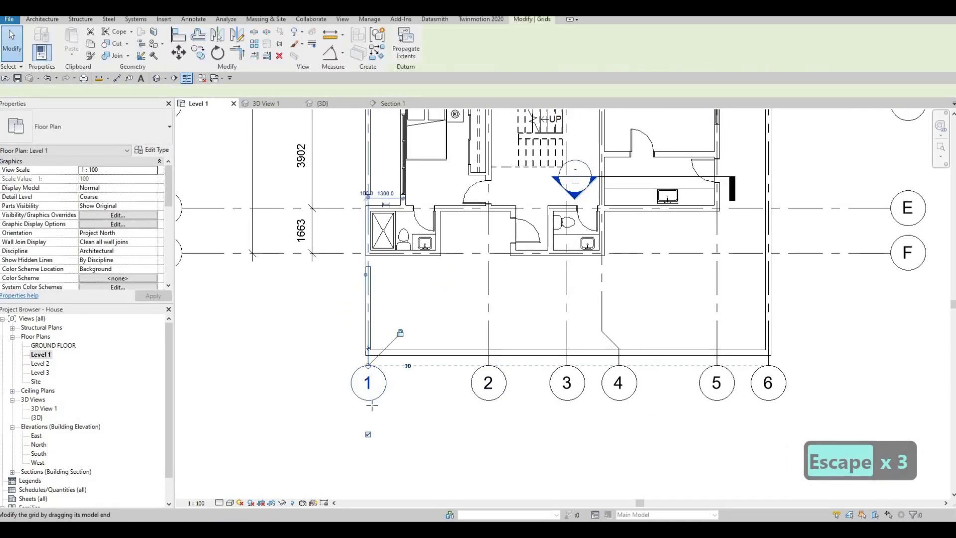
key(Escape)
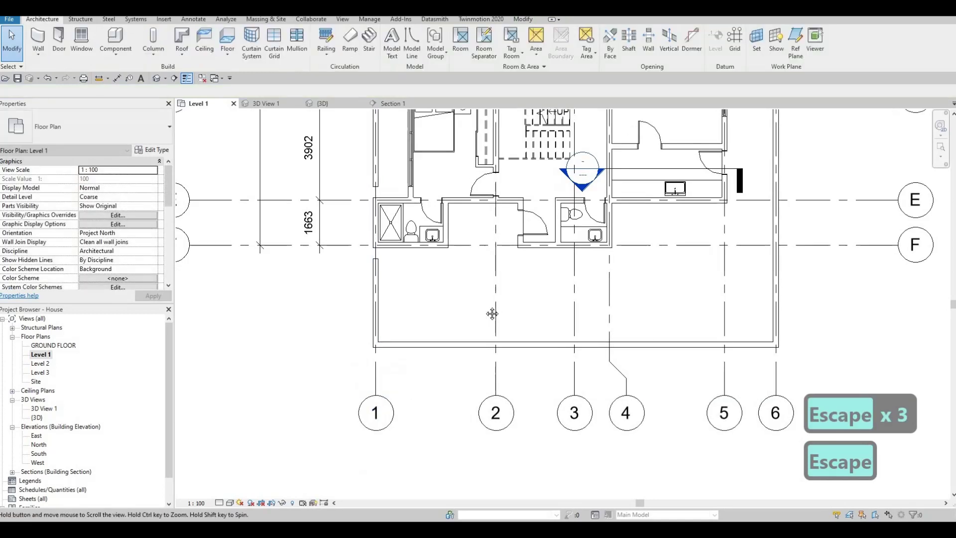
scroll(491, 313, down, 3)
middle_drag(501, 269, 497, 297)
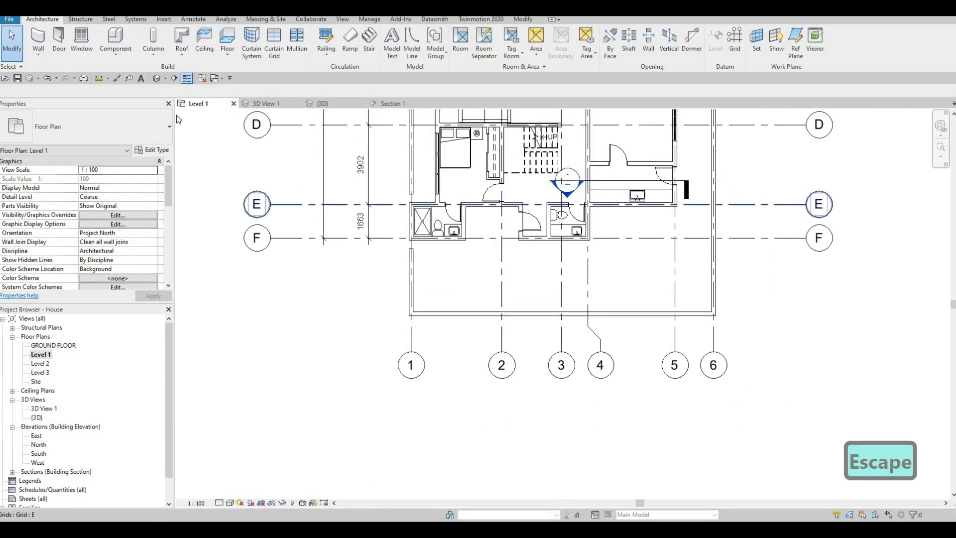
Step: Open the default 3D view and examine the house with its boundary walls from the front corner
click(160, 79)
scroll(438, 228, down, 3)
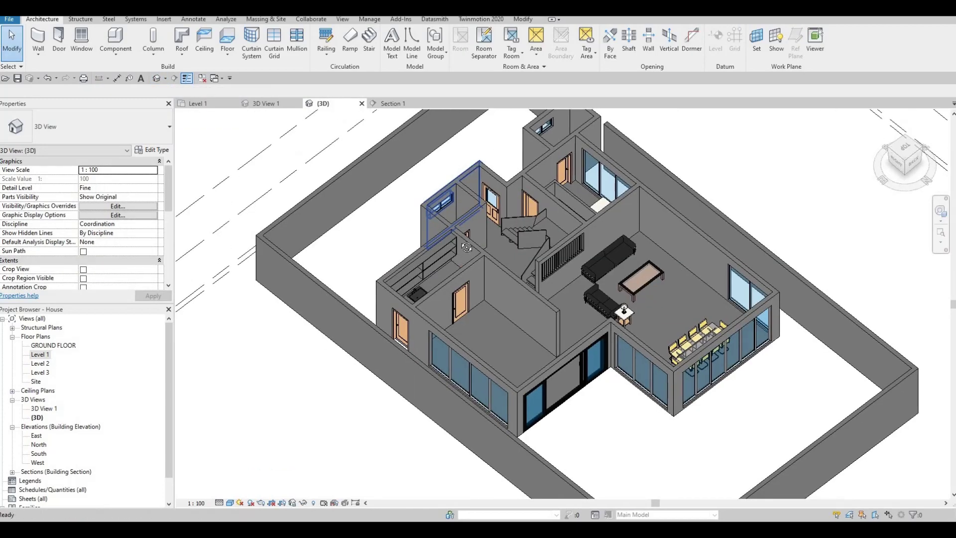
shift+middle_drag(451, 244, 398, 220)
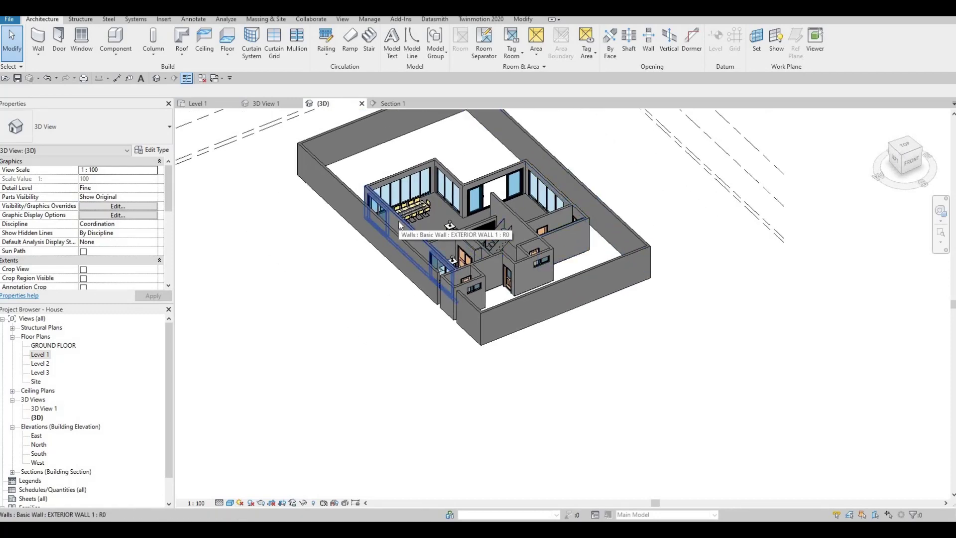
Step: Select the whole chain of connected EXTERIOR WALL 1 house walls and set their base constraint to GROUND FLOOR
click(398, 221)
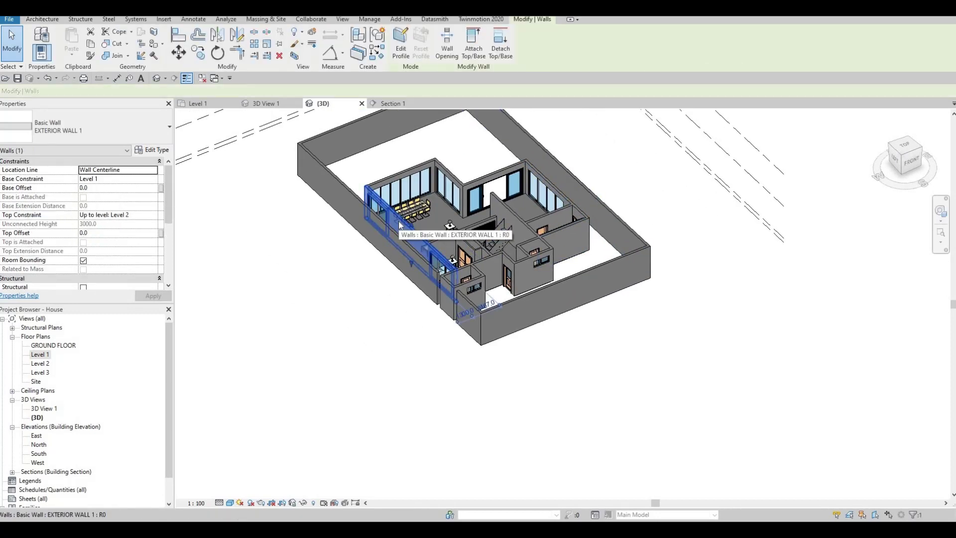
key(Tab)
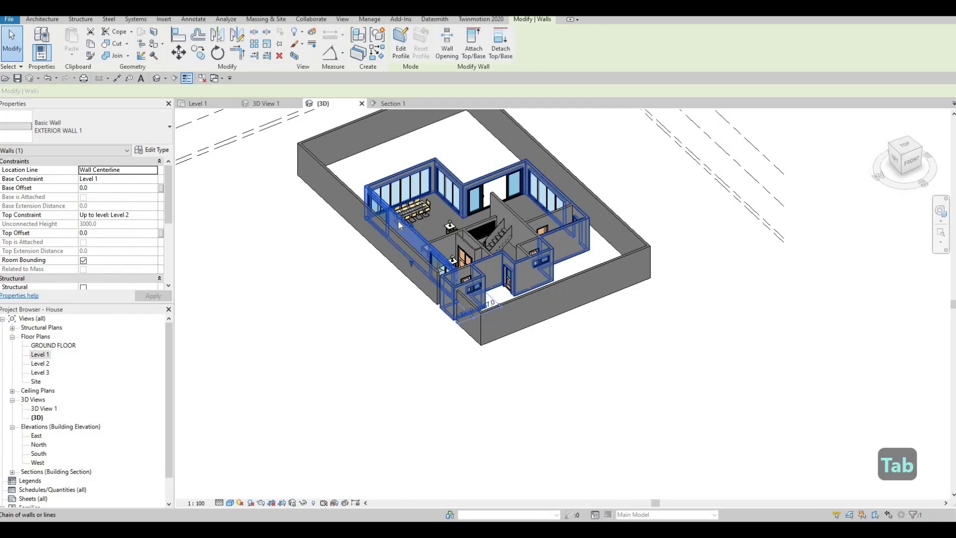
click(399, 220)
shift+middle_drag(391, 288, 504, 306)
shift+middle_drag(569, 239, 545, 294)
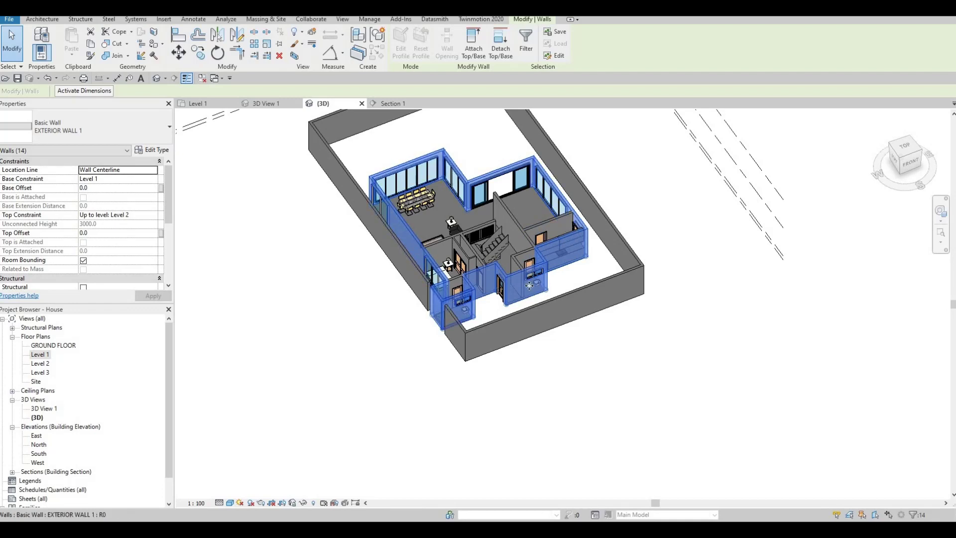
click(149, 179)
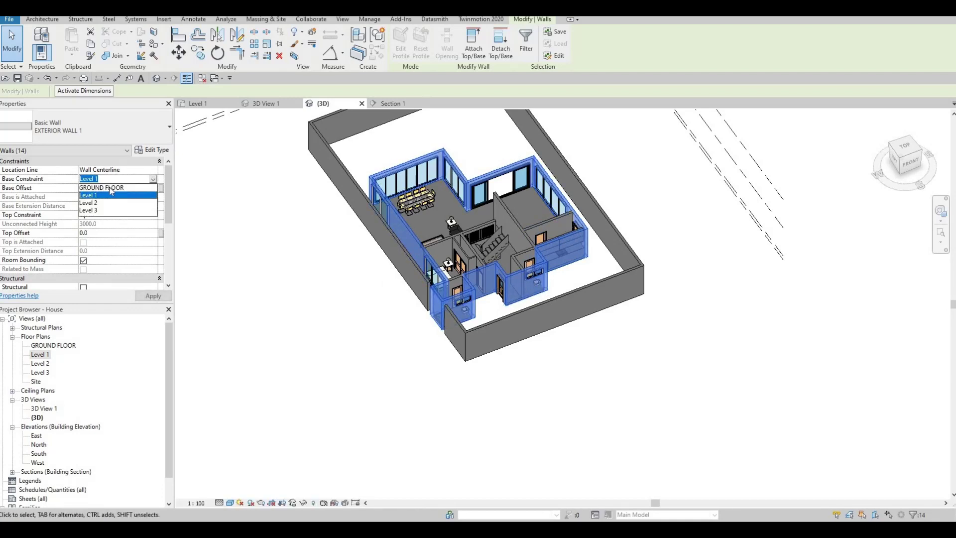
click(101, 188)
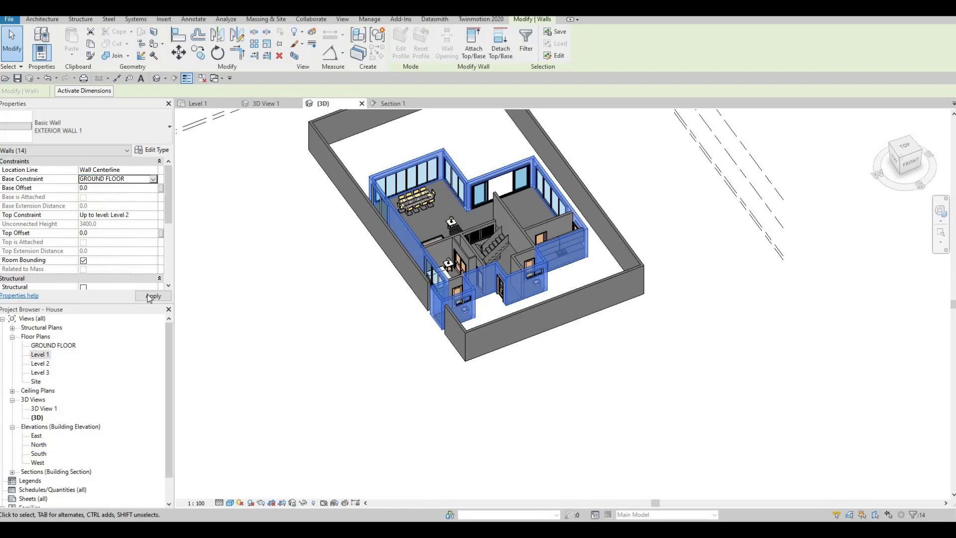
click(153, 296)
key(Escape)
key(Escape)
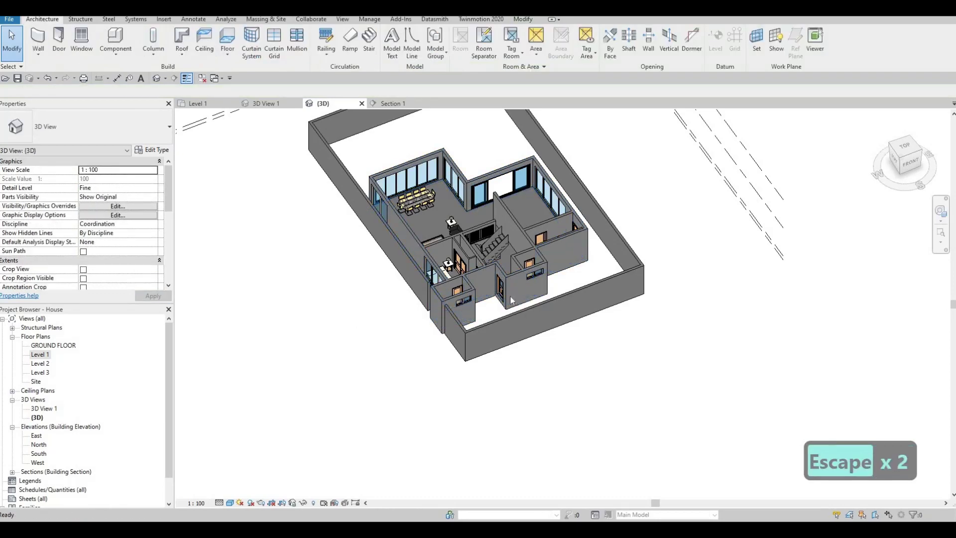
Step: Select the entire chain of EXTERIOR WALL 2 boundary walls and set its base constraint to GROUND FLOOR
scroll(540, 306, up, 4)
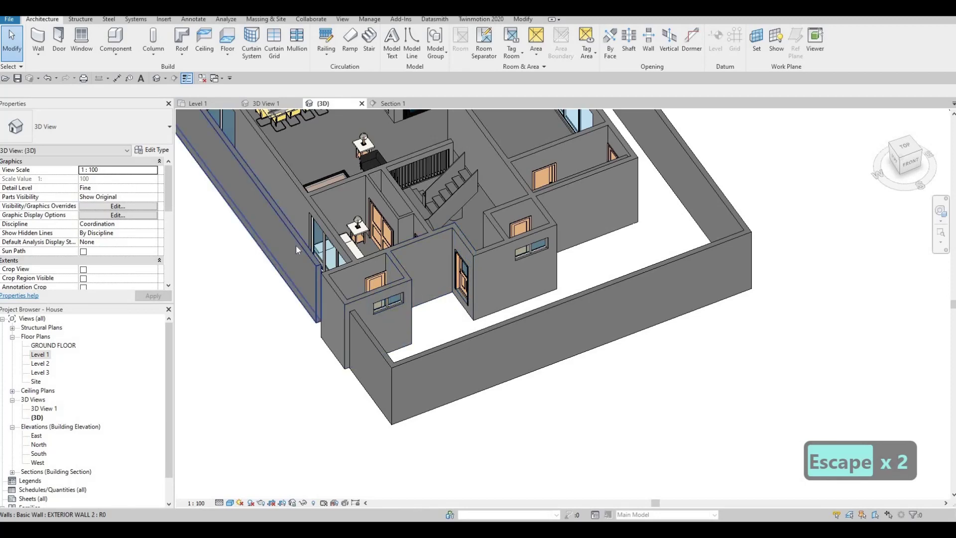
key(Tab)
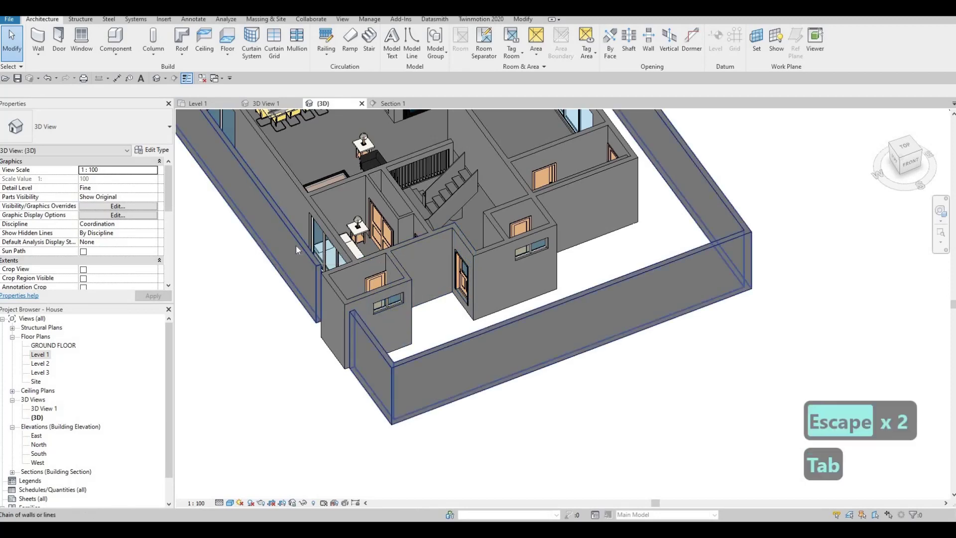
click(296, 246)
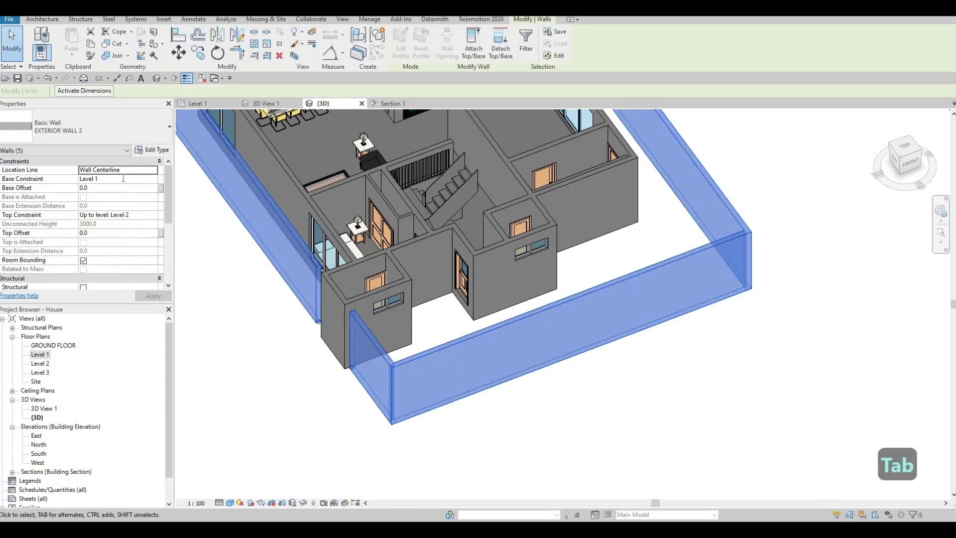
click(148, 180)
key(alt+Down)
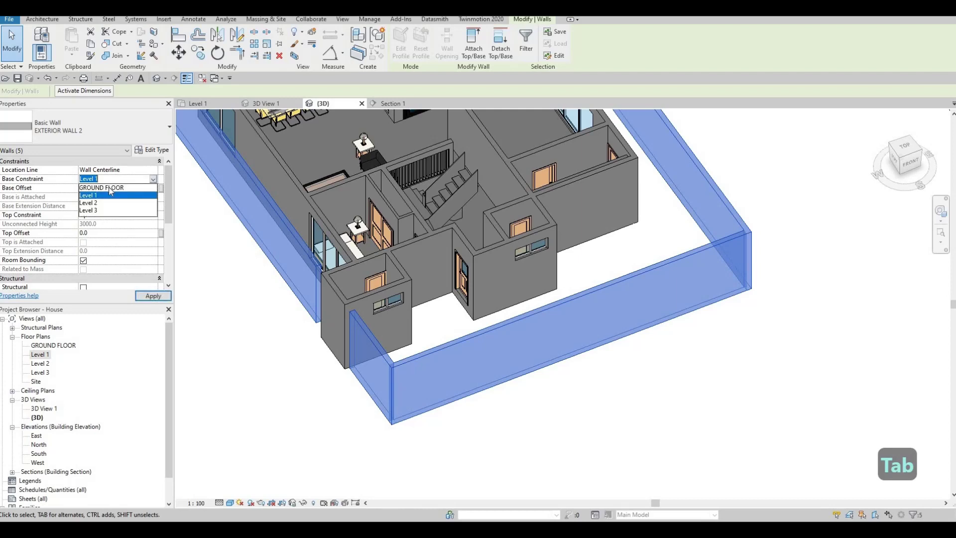
click(102, 188)
click(155, 296)
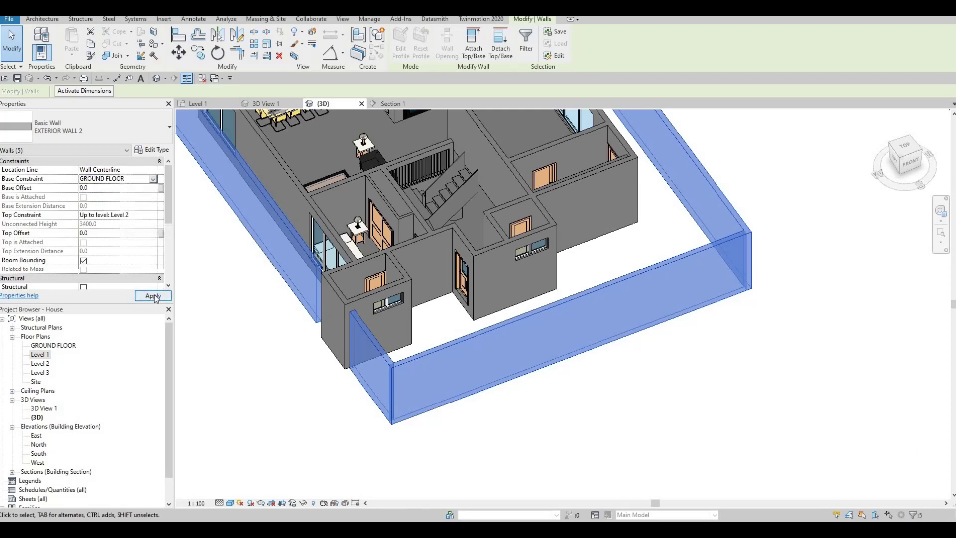
middle_drag(306, 251, 400, 256)
key(Escape)
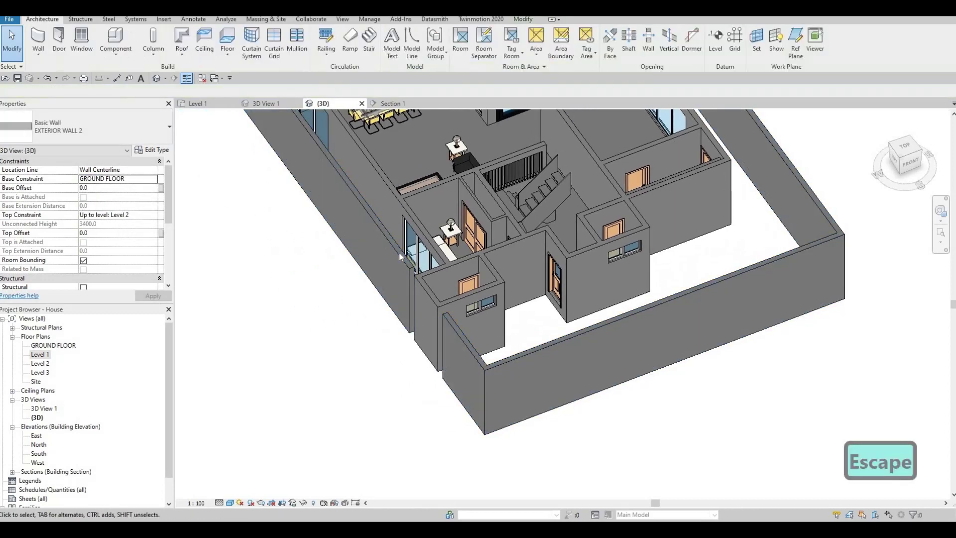
key(Escape)
Step: Lower the chain of boundary walls by setting its top offset to -1500, and check the result from the front
key(Tab)
click(136, 234)
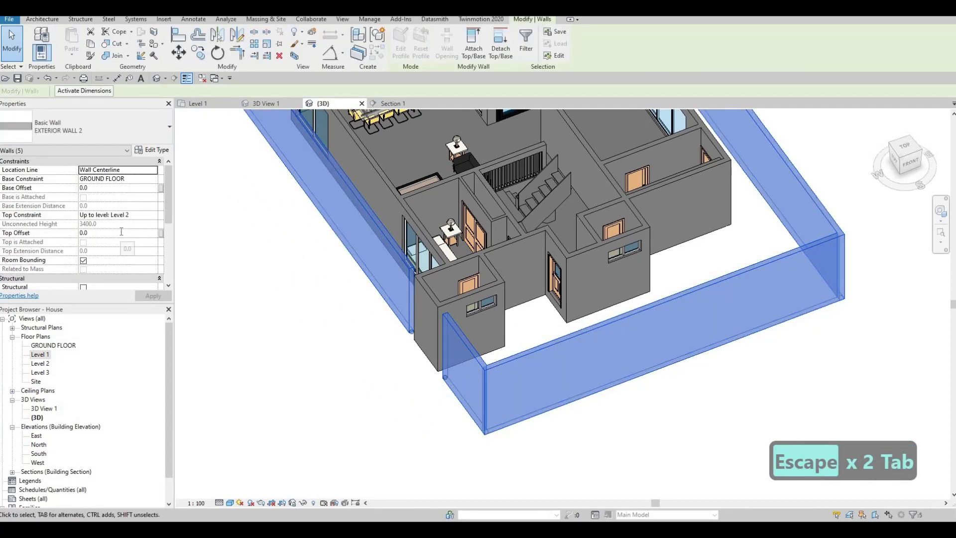
click(121, 232)
text(1500)
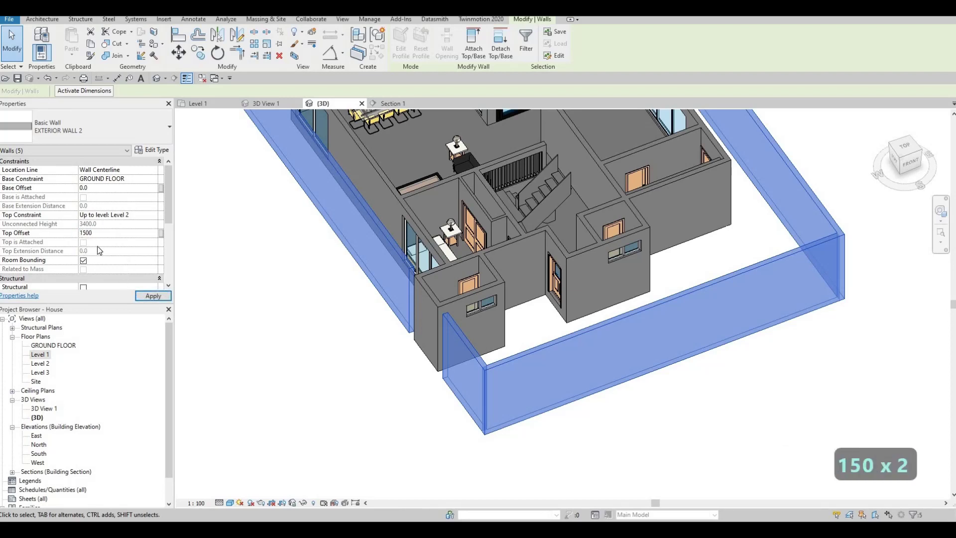
text(-)
click(138, 296)
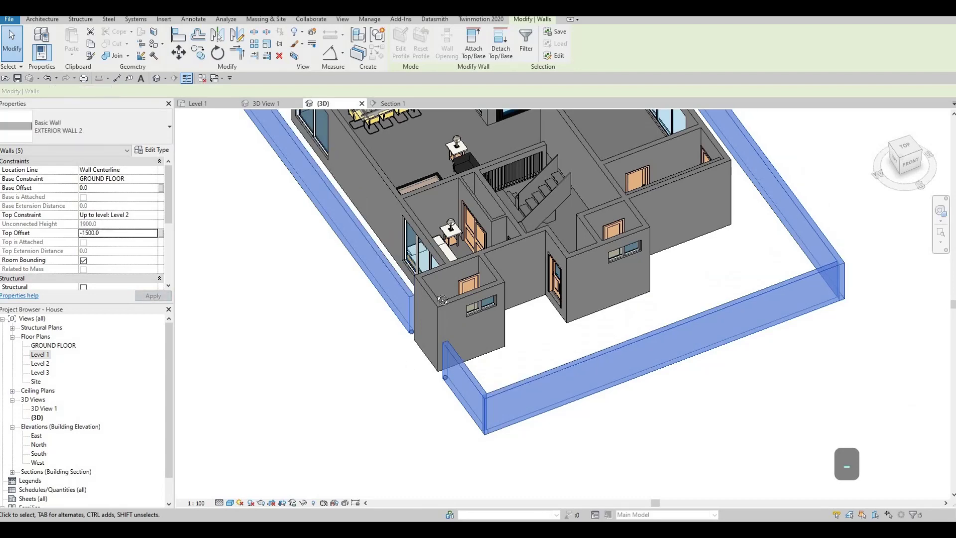
key(Escape)
shift+middle_drag(378, 299, 486, 301)
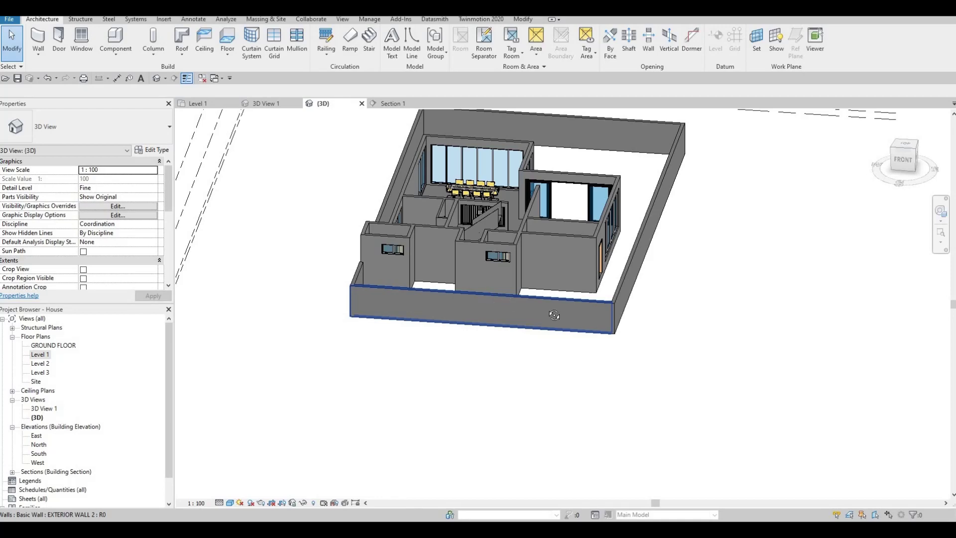
Step: Select the whole chain of EXTERIOR WALL 2 boundary walls, set its top offset to -1000, and check the result in 3D
shift+middle_drag(662, 296, 556, 297)
key(Tab)
click(555, 294)
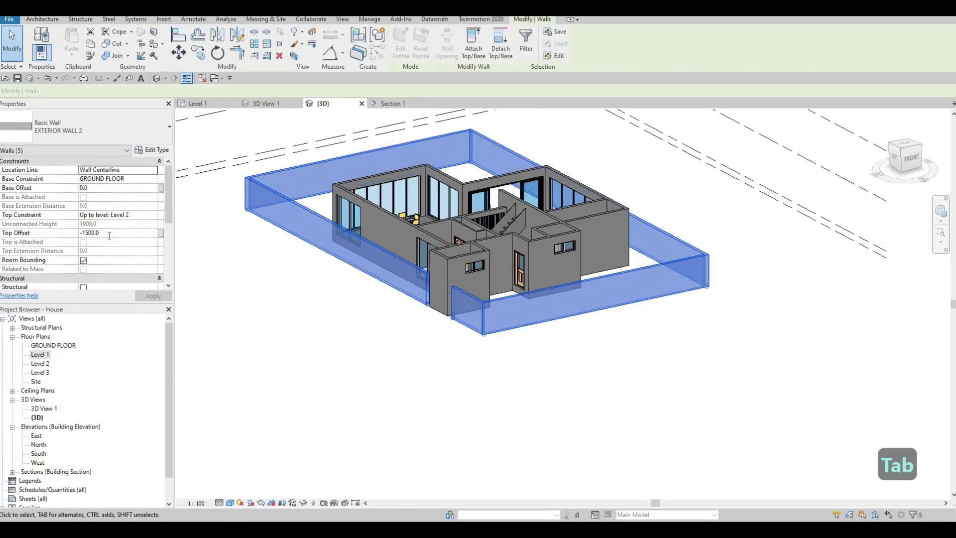
click(109, 234)
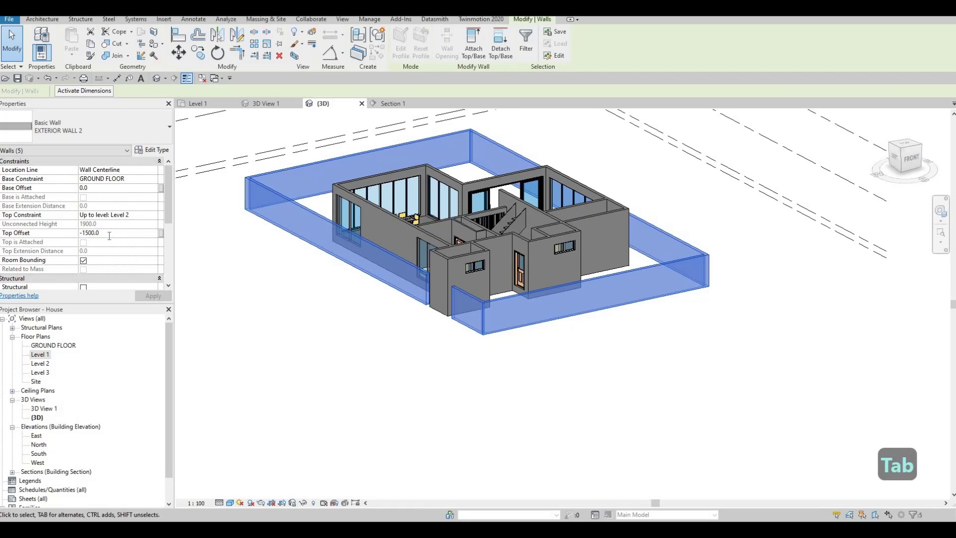
key(BackSpace)
key(BackSpace)
key(BackSpace)
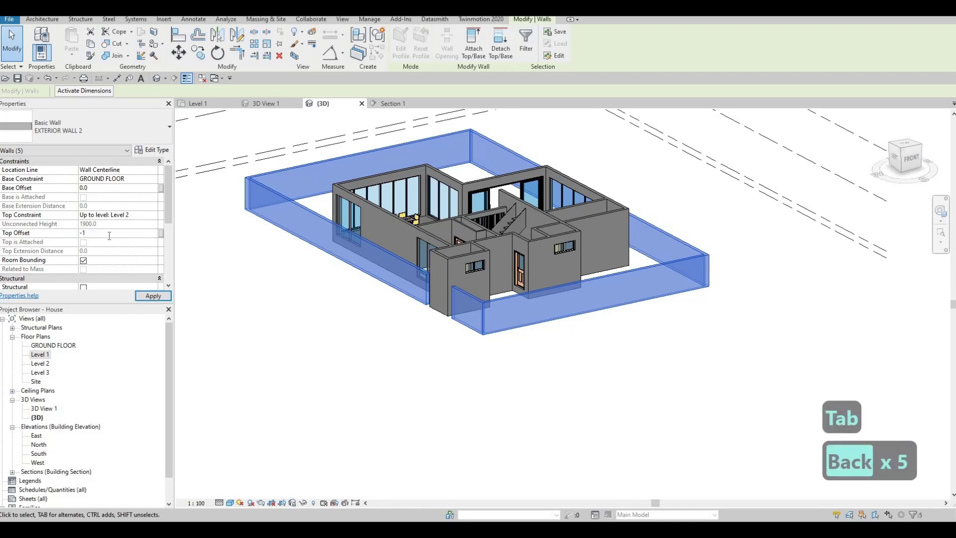
text(000)
click(152, 296)
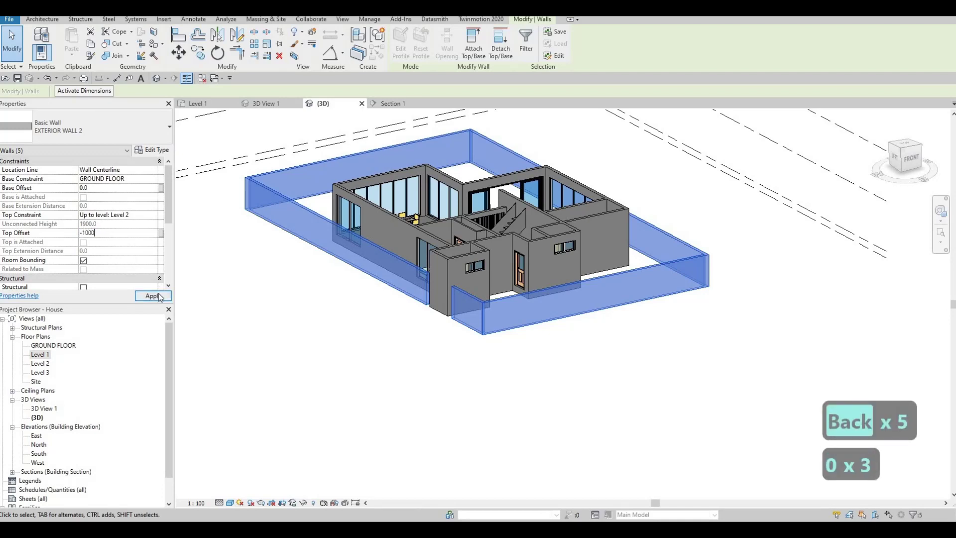
key(Escape)
shift+middle_drag(351, 357, 518, 352)
key(Escape)
key(Escape)
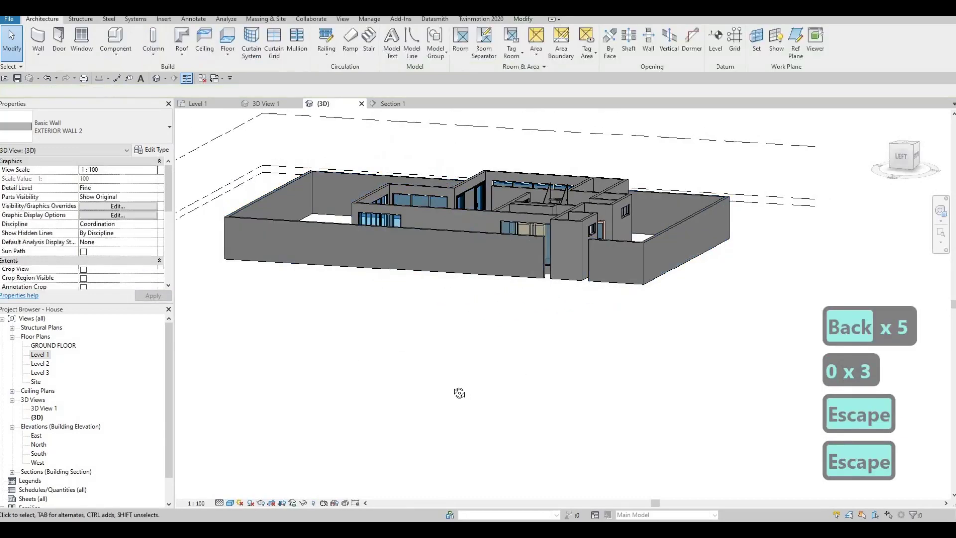
shift+middle_drag(619, 295, 623, 271)
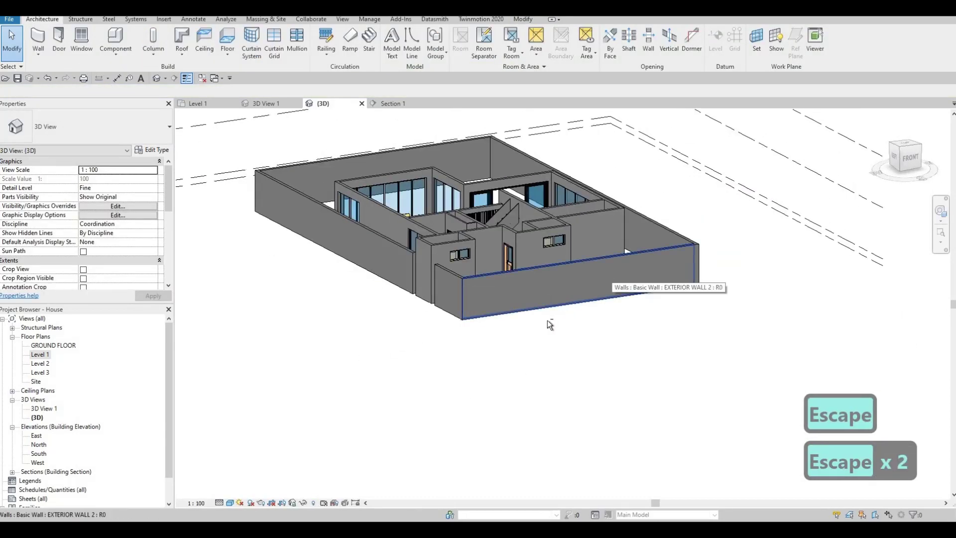
Step: Open the GROUND FLOOR plan and extend the boundary wall below grid F up to the bathroom corner
shift+middle_drag(551, 324, 35, 358)
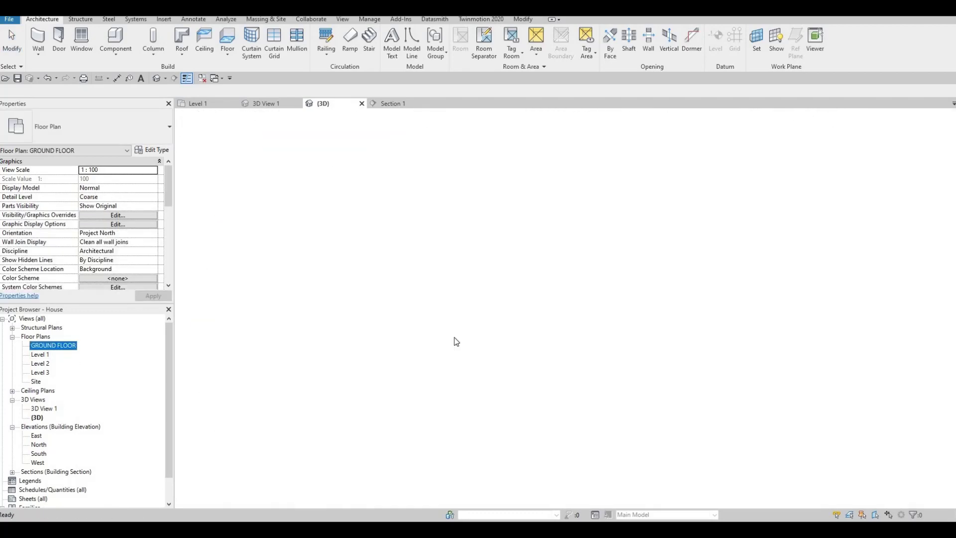
scroll(528, 386, up, 5)
scroll(519, 388, up, 2)
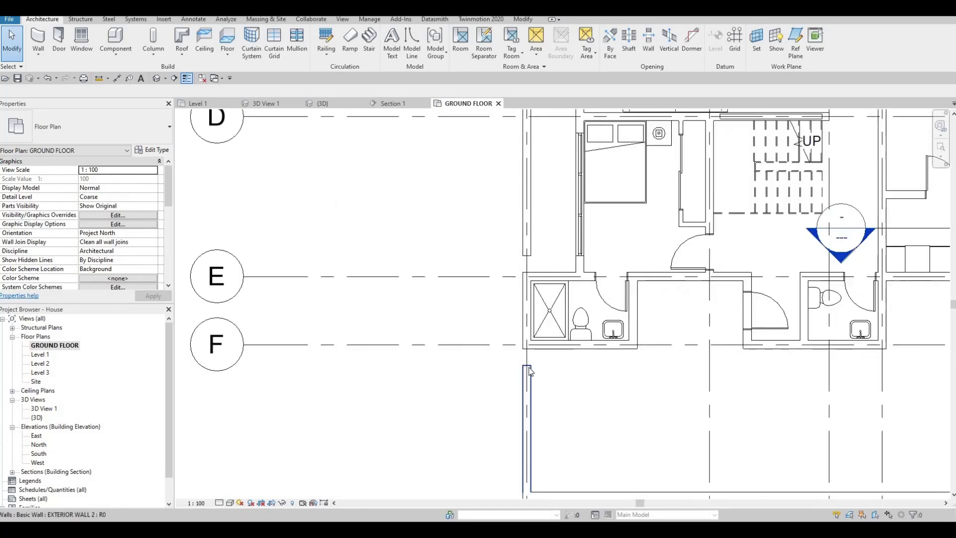
click(528, 370)
drag(527, 365, 526, 348)
Step: Extend the boundary wall beside the bedroom down to the bathroom wall at grid E to close the gap
middle_drag(528, 257, 511, 326)
key(Escape)
click(512, 332)
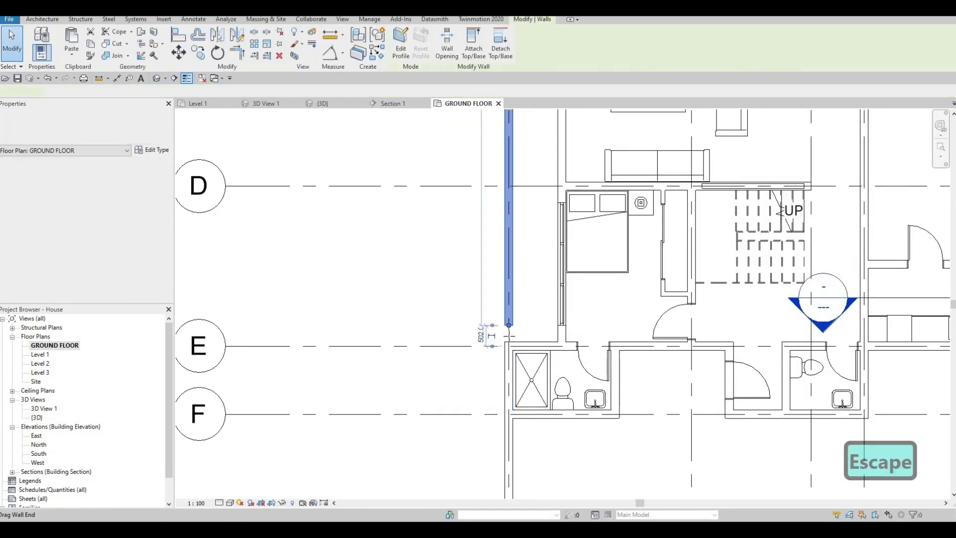
key(r)
key(s)
key(Escape)
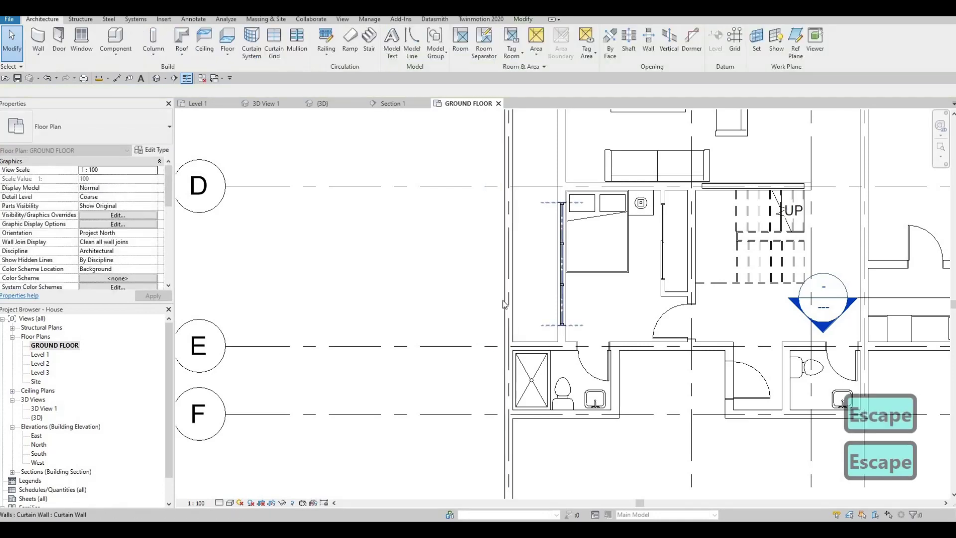
Step: Start a new wall and duplicate the EXTERIOR WALL 2 type as EXTERIOR WALL 3
middle_drag(557, 303, 542, 354)
scroll(543, 351, down, 3)
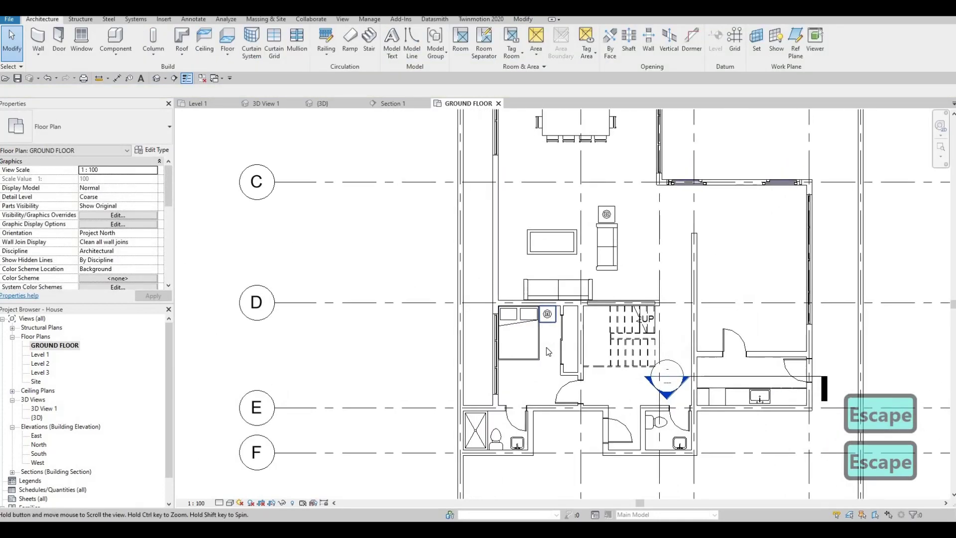
scroll(553, 347, down, 2)
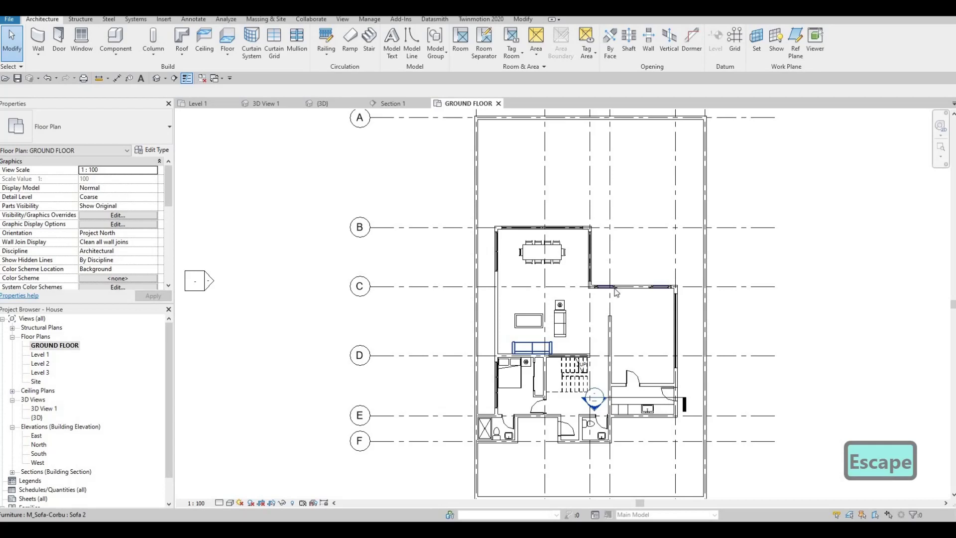
middle_drag(616, 292, 594, 354)
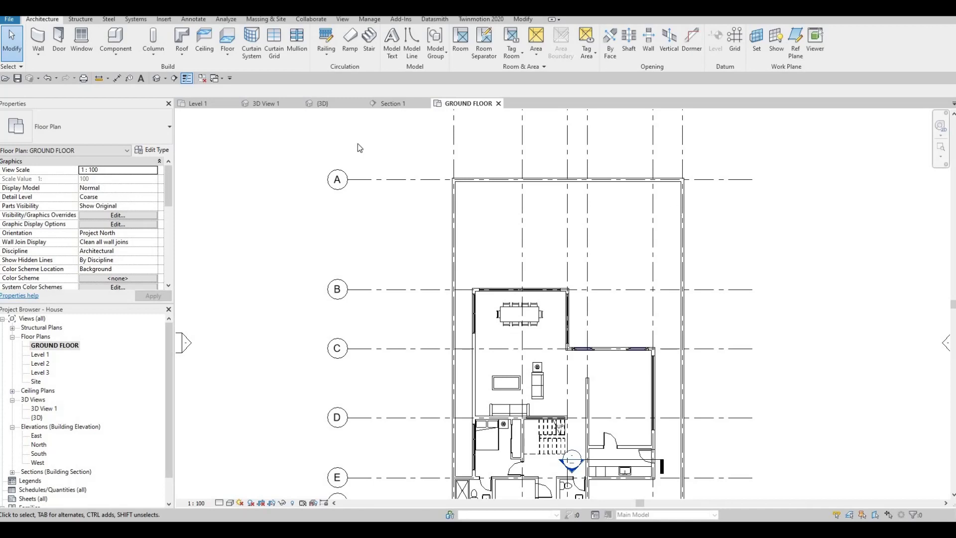
click(38, 39)
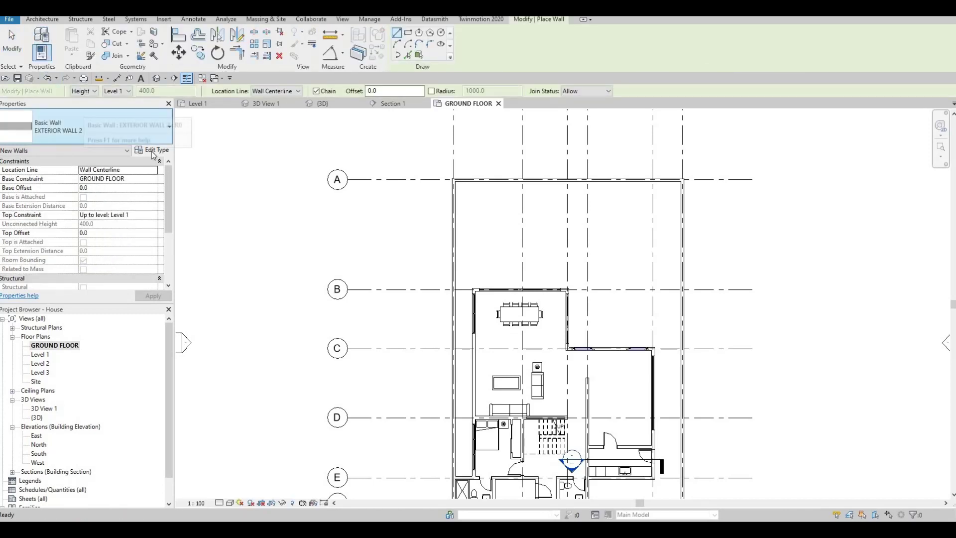
click(152, 149)
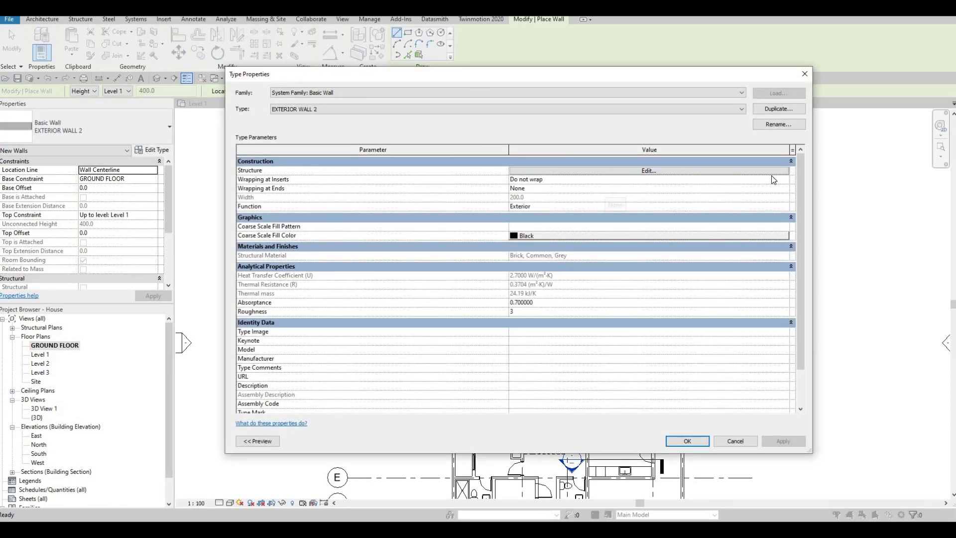
click(778, 108)
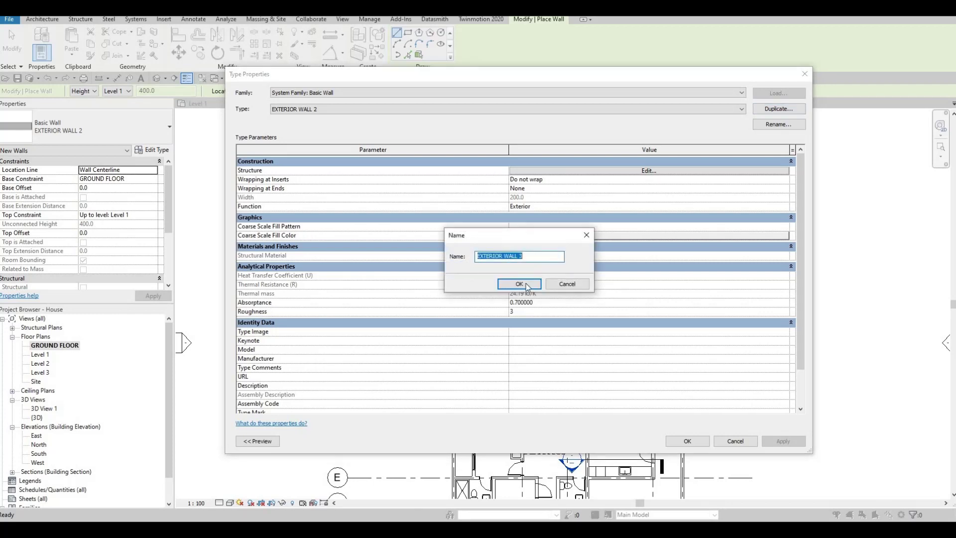
click(519, 284)
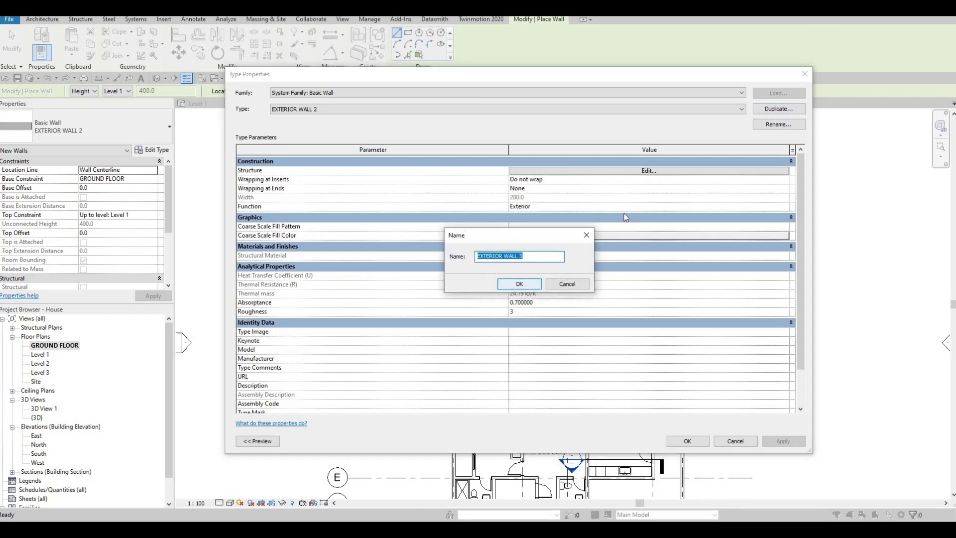
Step: Edit the structure of EXTERIOR WALL 3 and set its structural layer thickness to 100
click(636, 171)
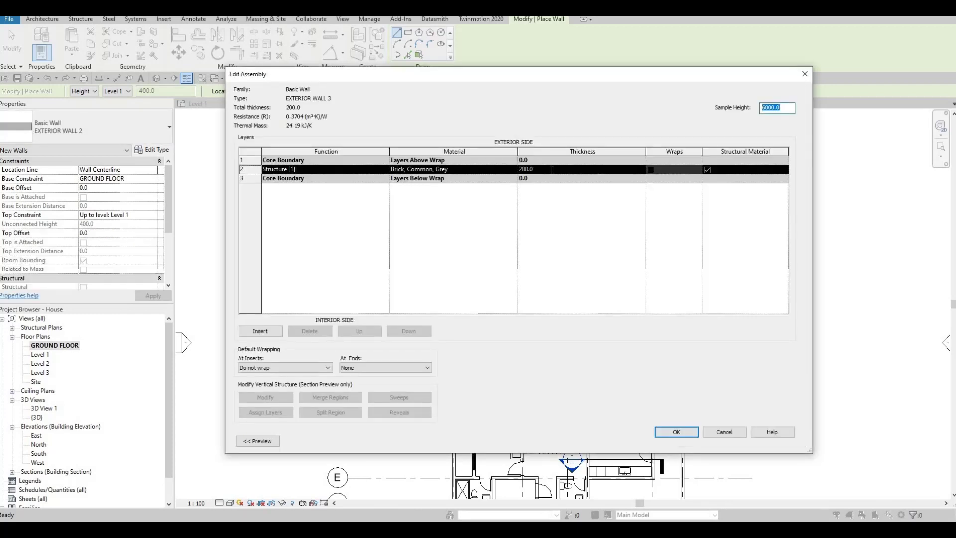
click(551, 170)
text(100)
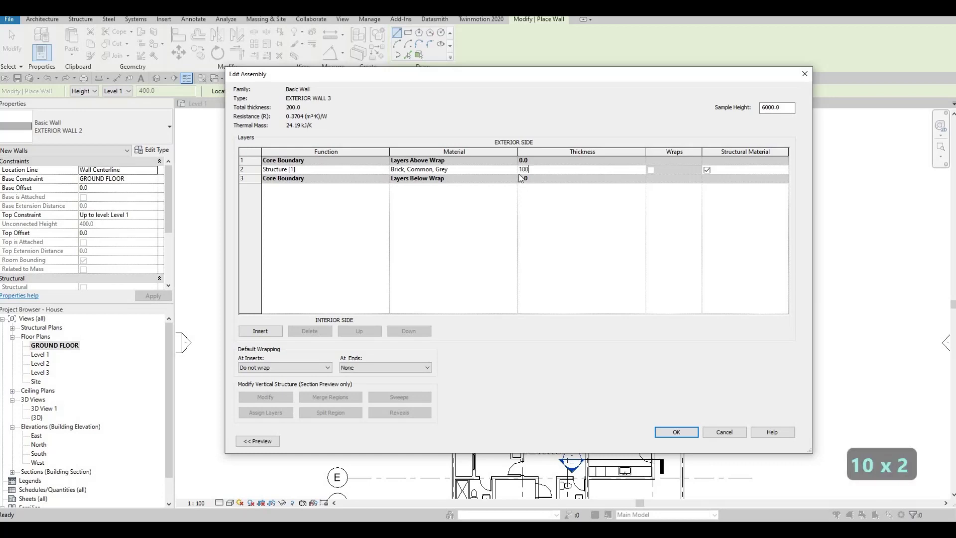
Step: Search the materials for TILE and choose Ceramic Tile for the structural layer of EXTERIOR WALL 3
click(514, 169)
click(513, 170)
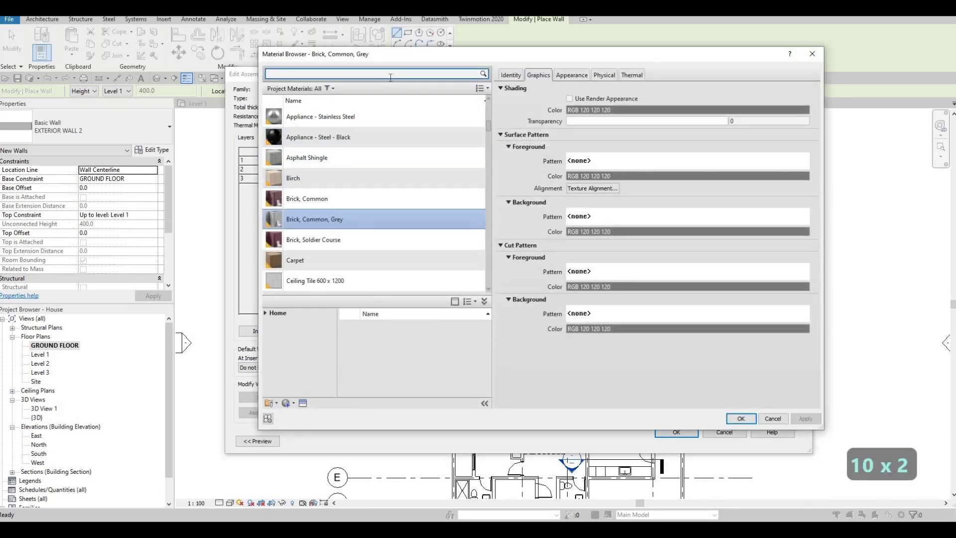
click(391, 77)
text(TILE)
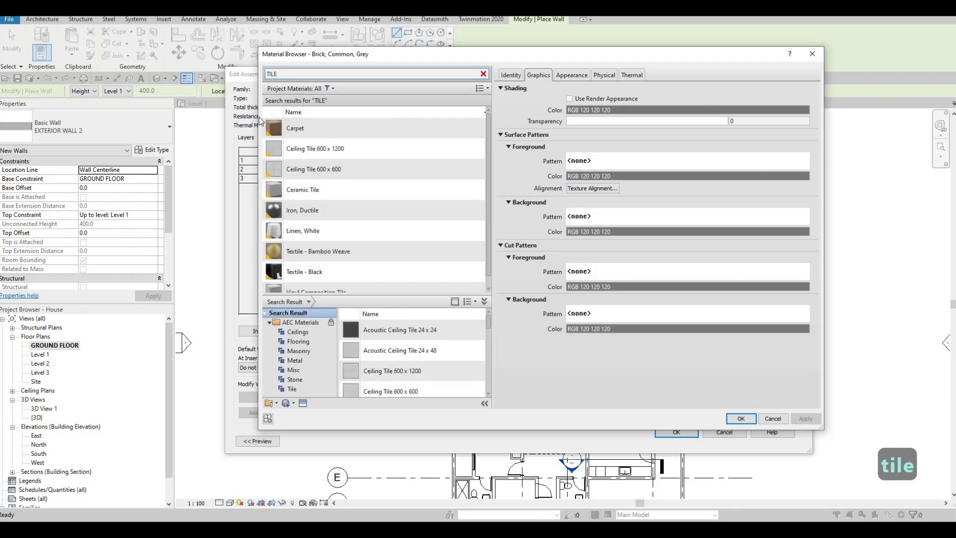
scroll(355, 259, down, 1)
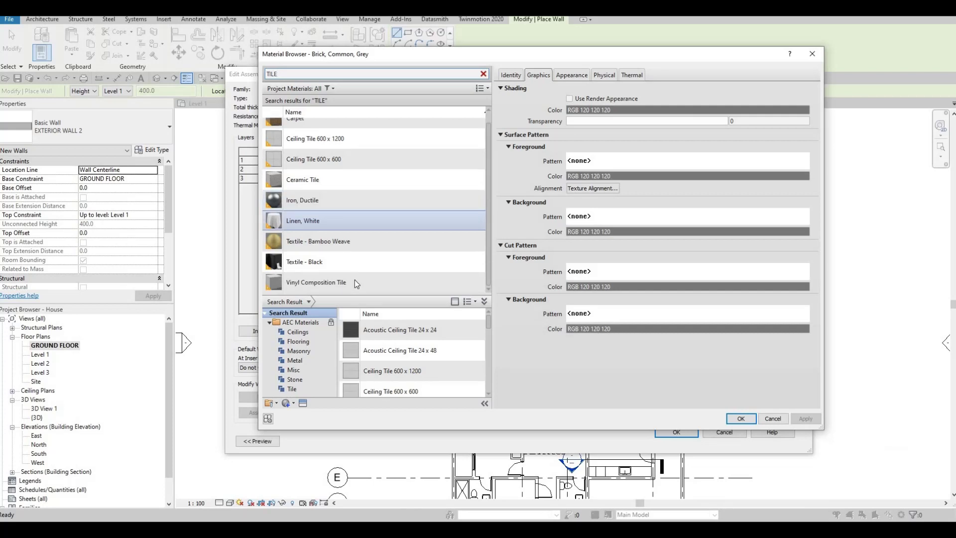
click(352, 180)
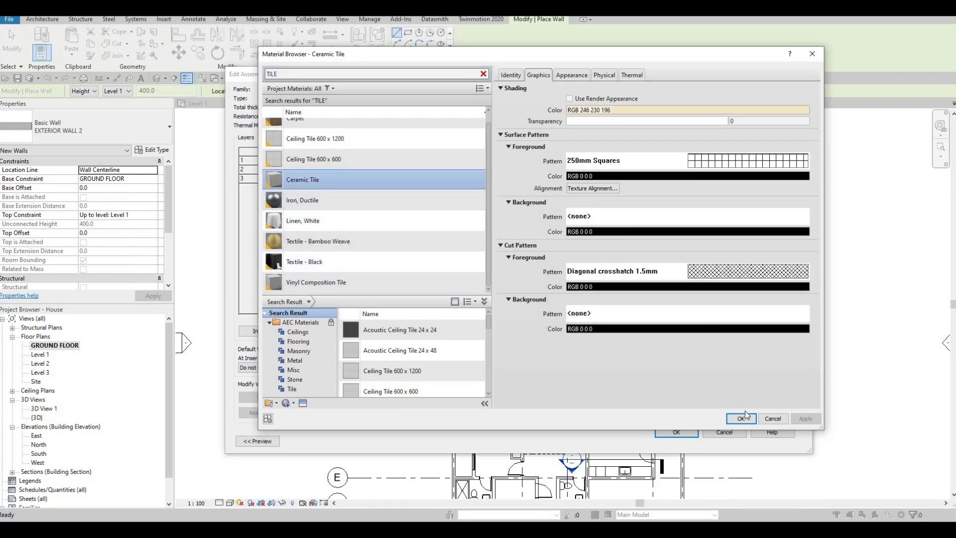
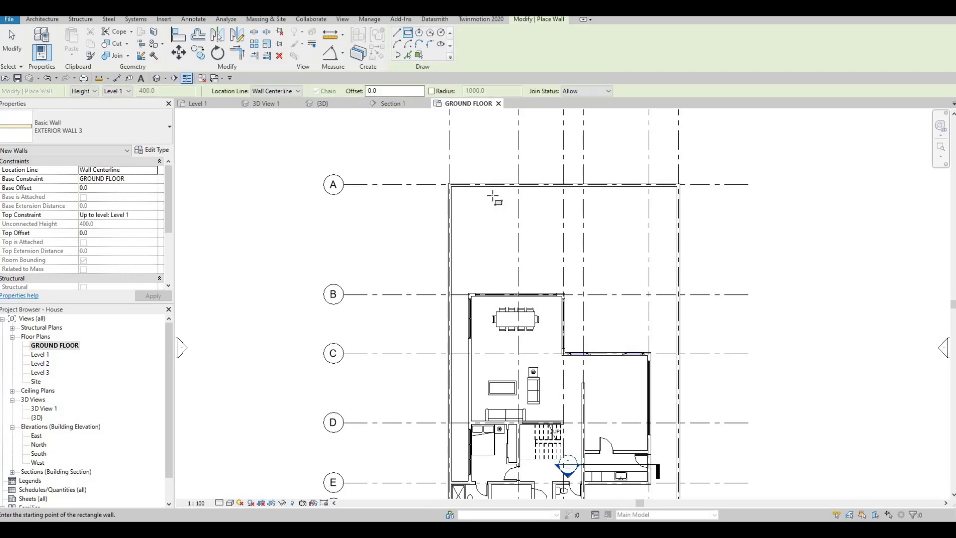
key(r)
scroll(488, 219, up, 2)
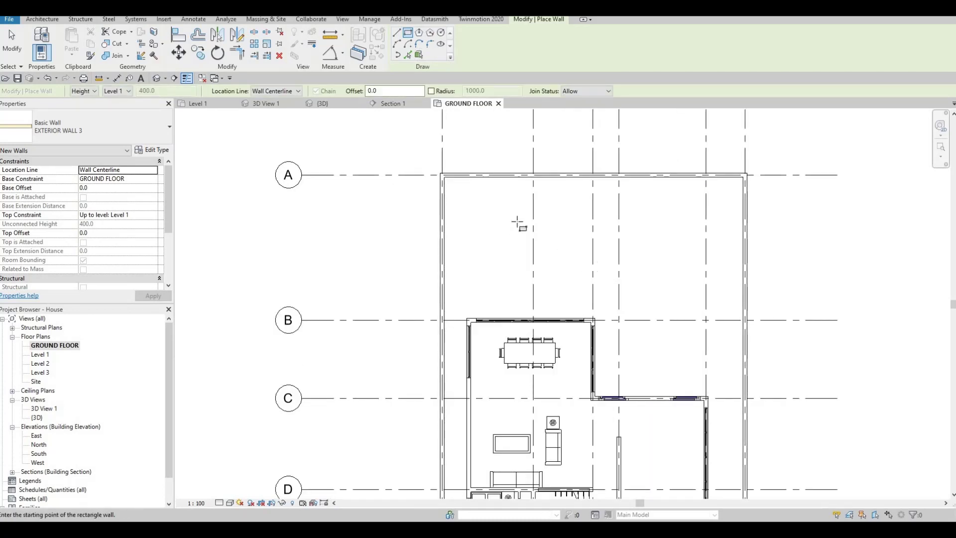
click(626, 288)
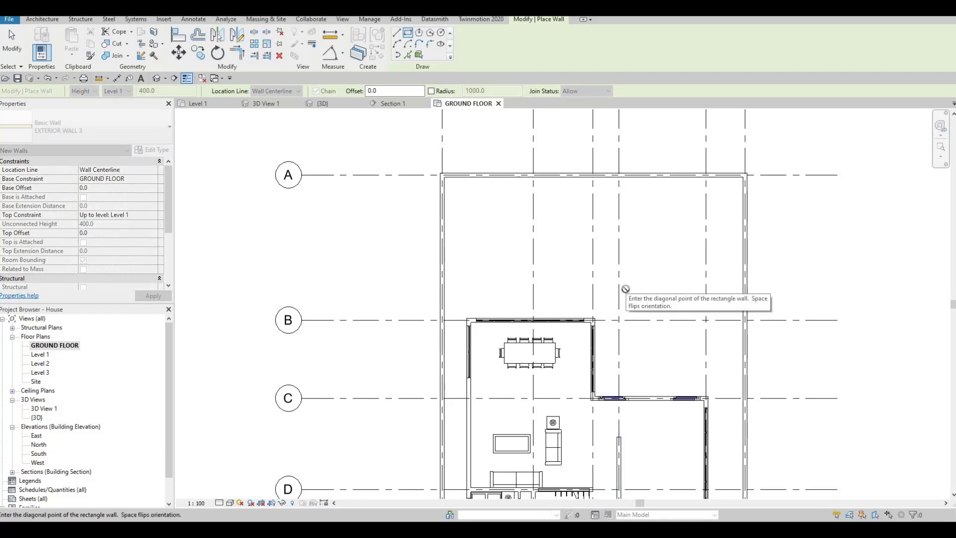
key(Escape)
key(Escape)
key(Escape)
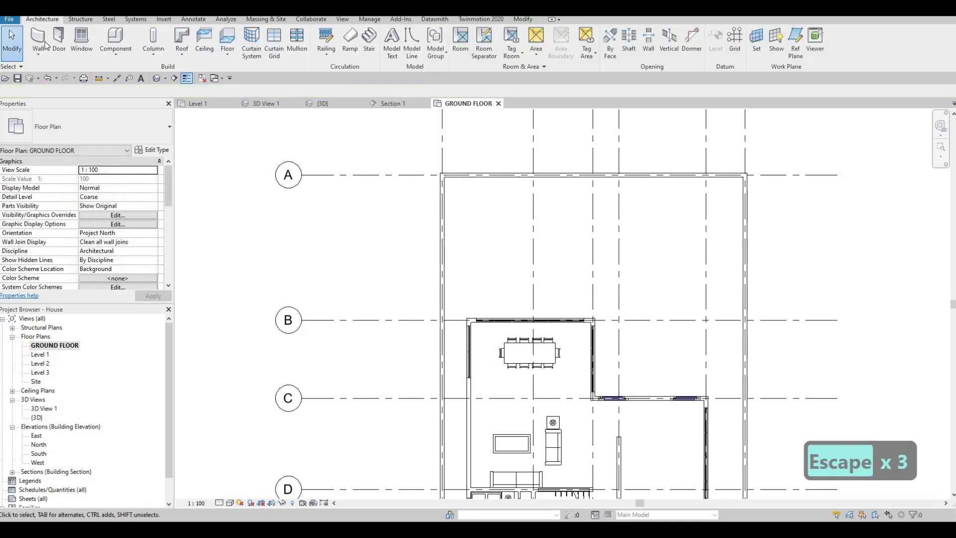
Step: Draw a rectangle of EXTERIOR WALL 3 walls about 6600 by 3000 mm between grids A and B, and select all four walls
click(44, 44)
click(322, 104)
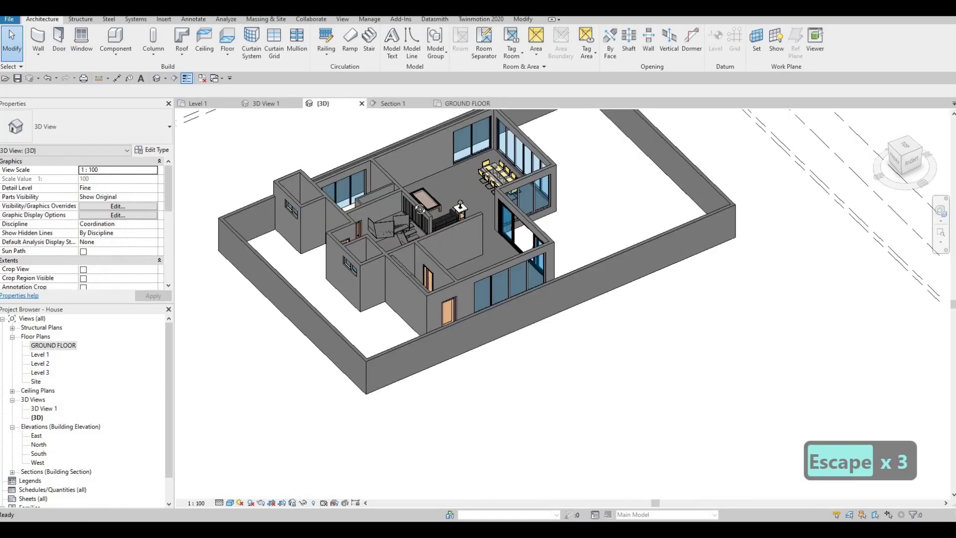
shift+middle_drag(343, 130, 309, 122)
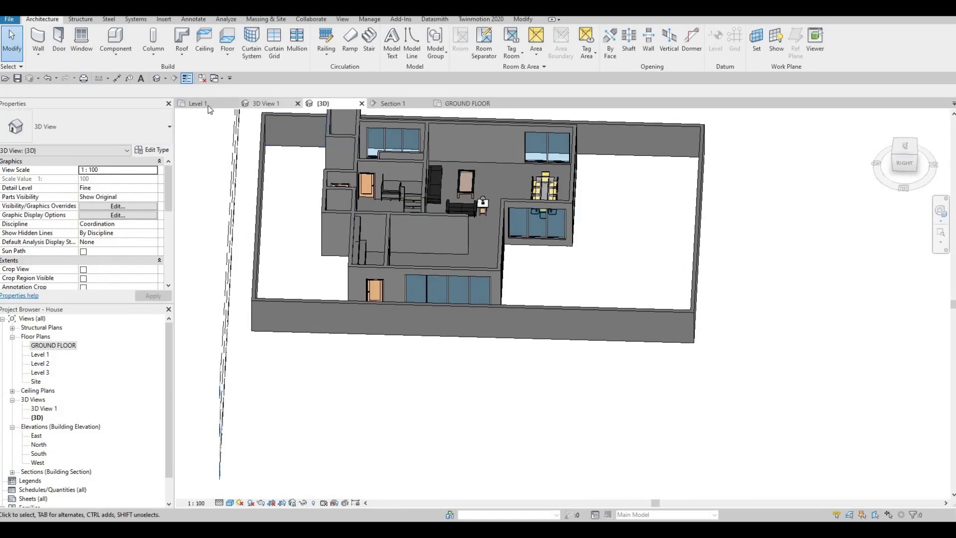
click(443, 105)
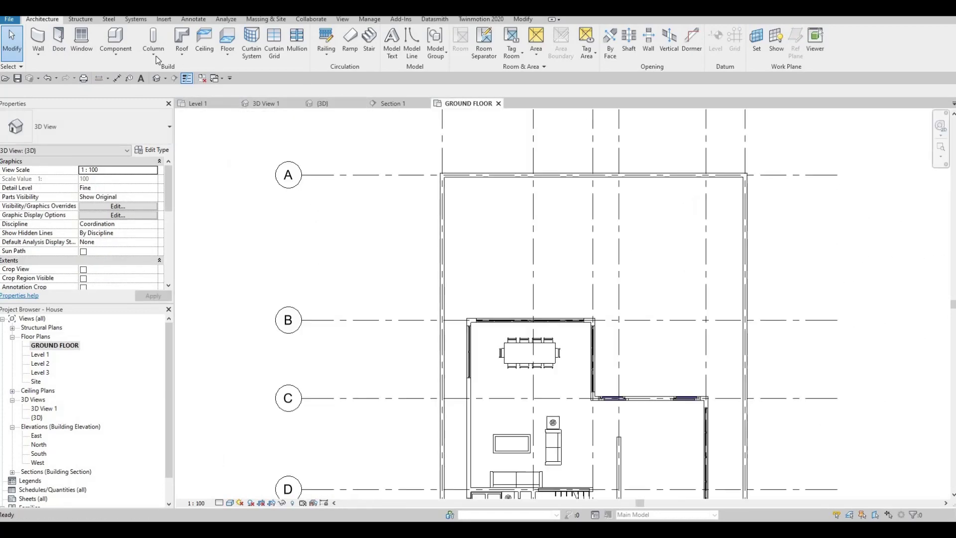
click(40, 38)
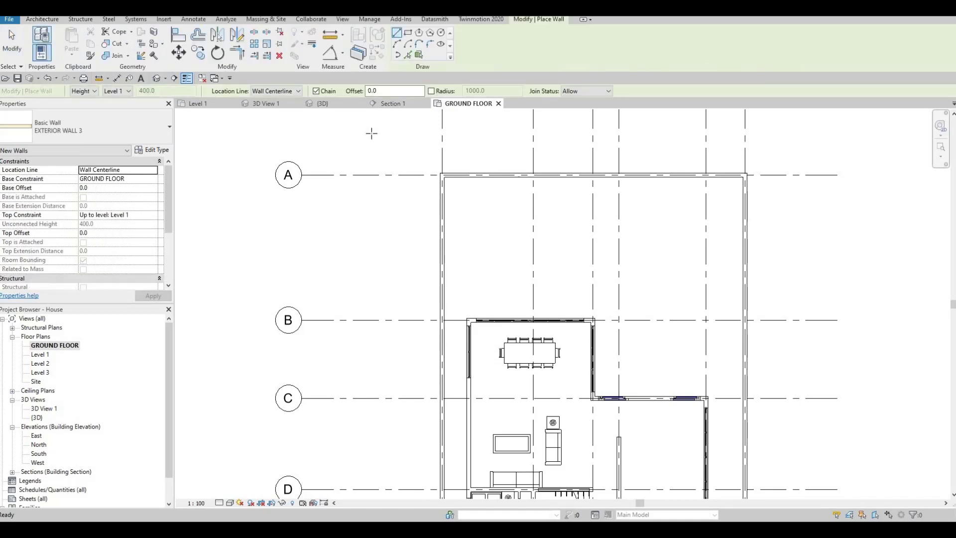
click(493, 216)
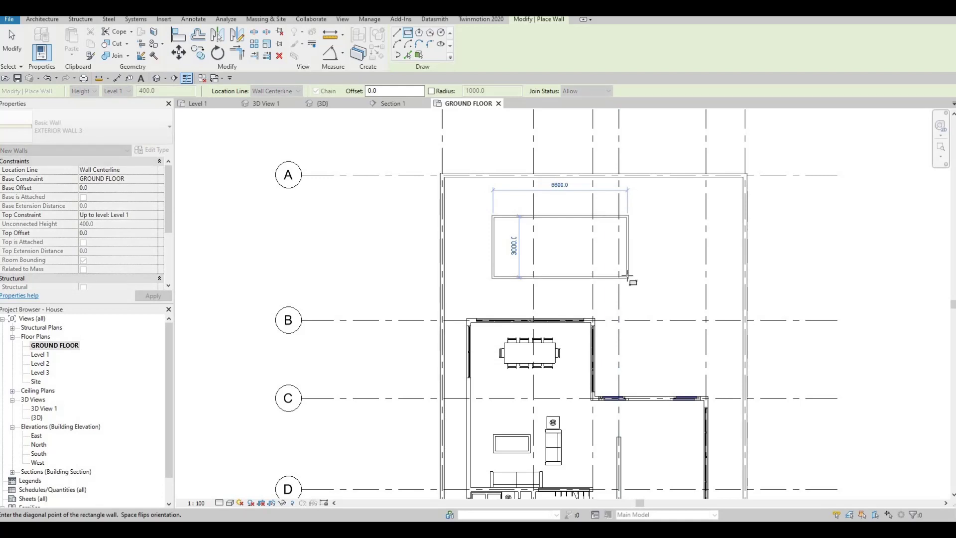
click(628, 276)
key(Escape)
key(Escape)
key(Tab)
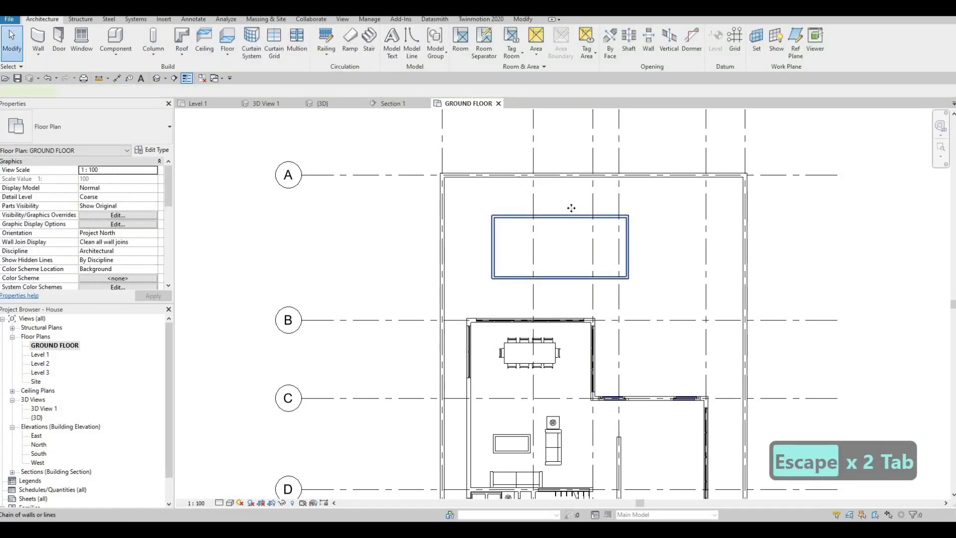
click(571, 209)
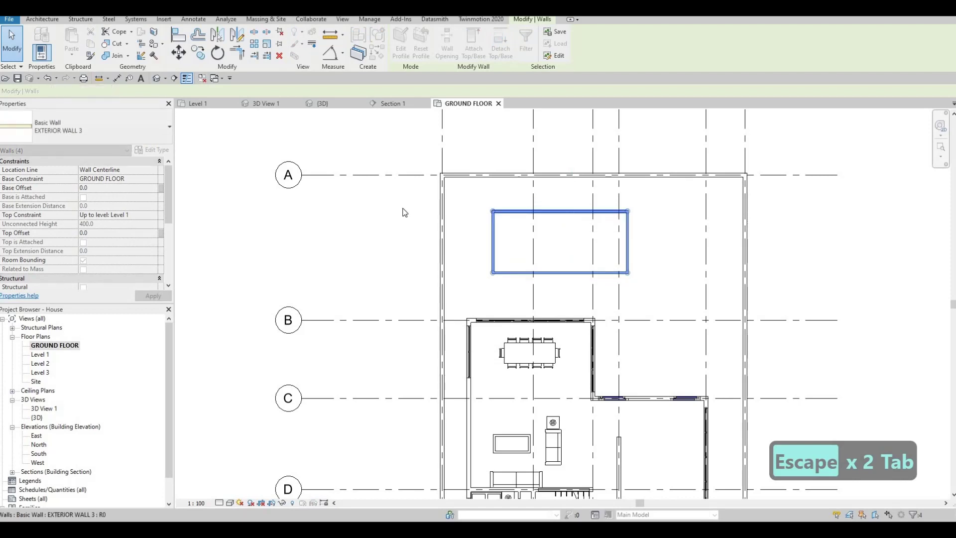
Step: Try to constrain the tops of the four EXTERIOR WALL 3 walls up to level GROUND FLOOR
click(150, 214)
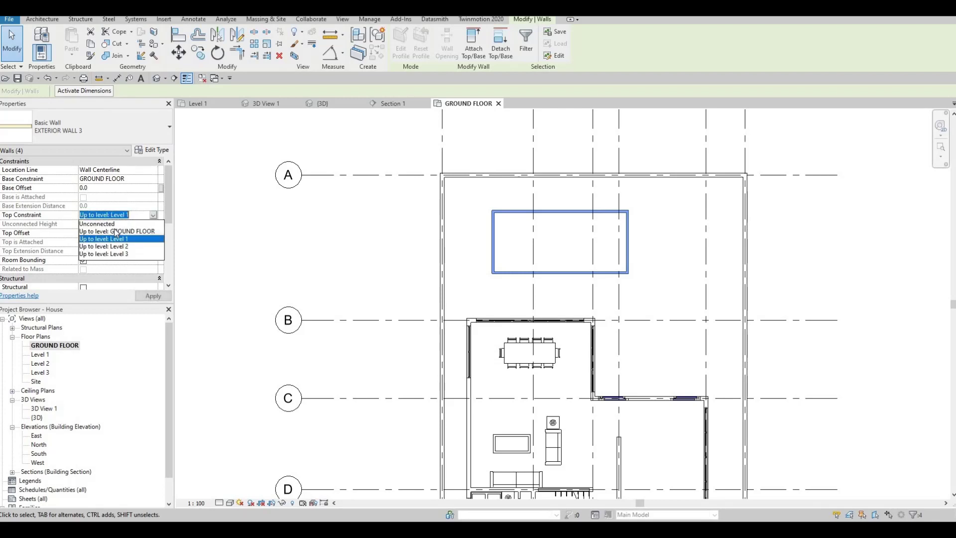
click(117, 231)
key(Return)
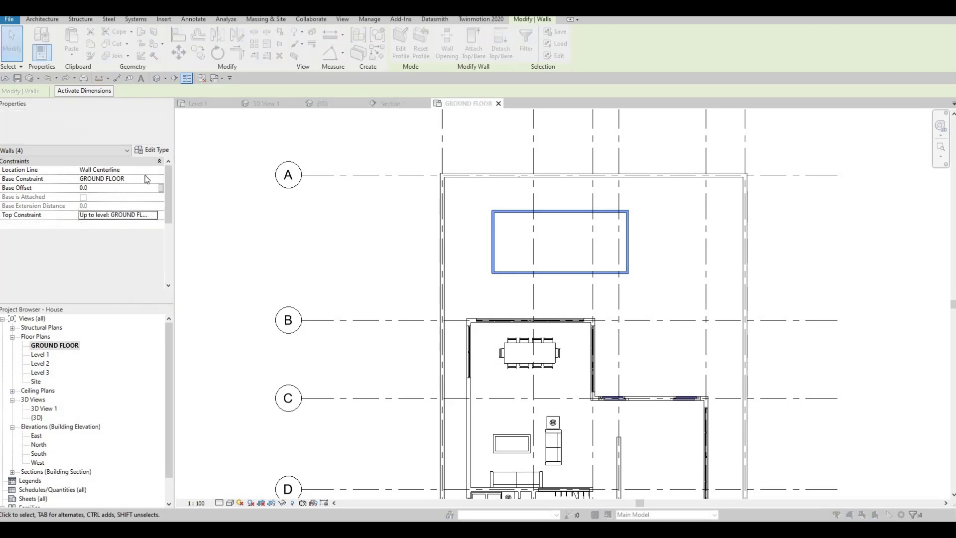
key(Escape)
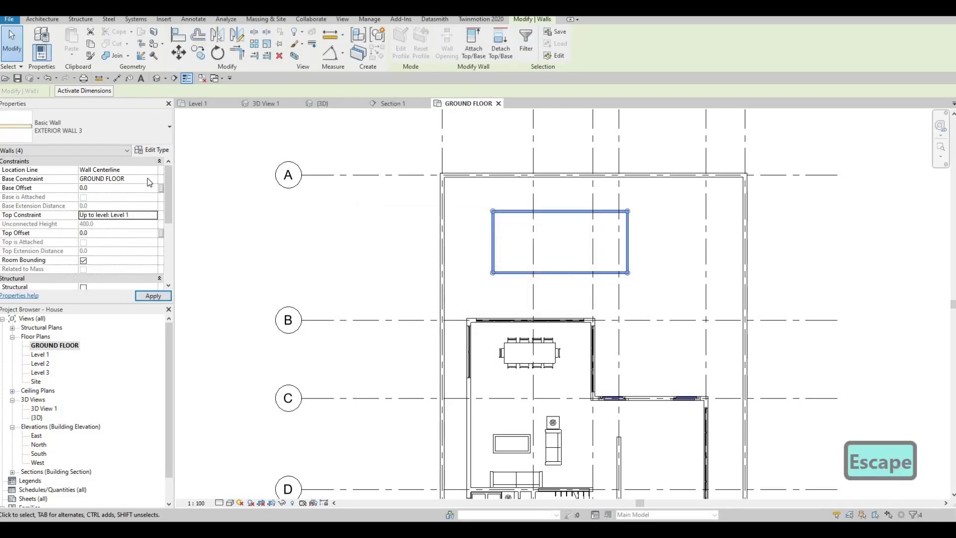
click(153, 179)
click(154, 180)
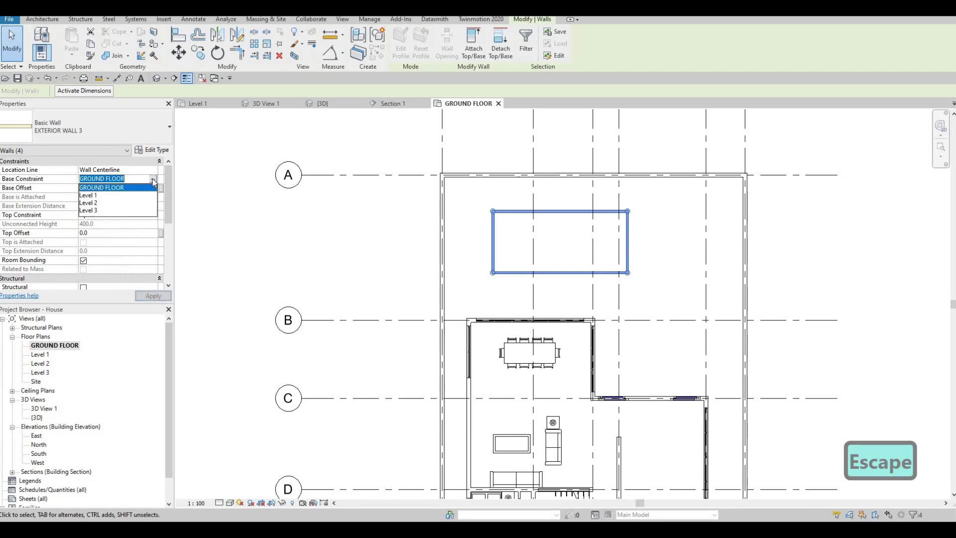
key(Escape)
Step: Set the base offset of the four EXTERIOR WALL 3 walls to -1500
click(112, 188)
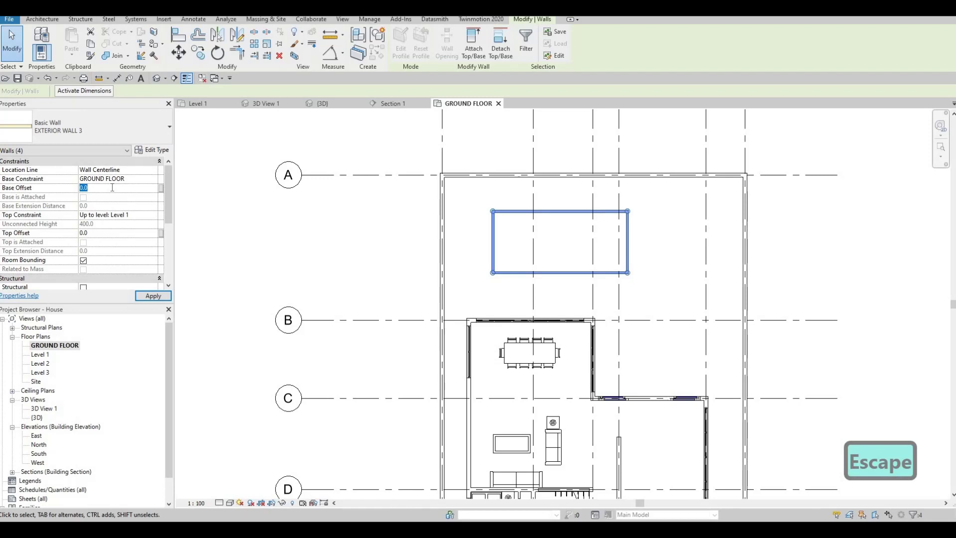
text(1)
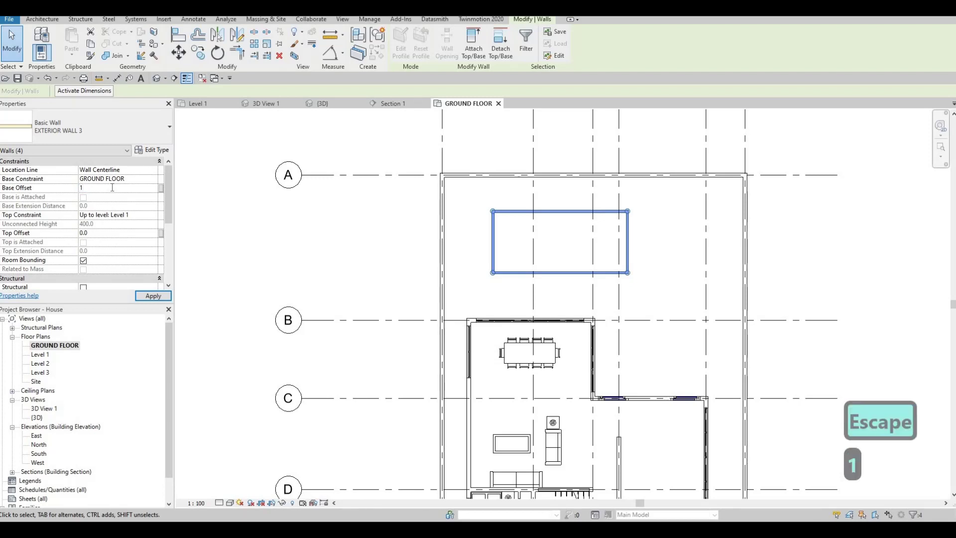
key(BackSpace)
text(-)
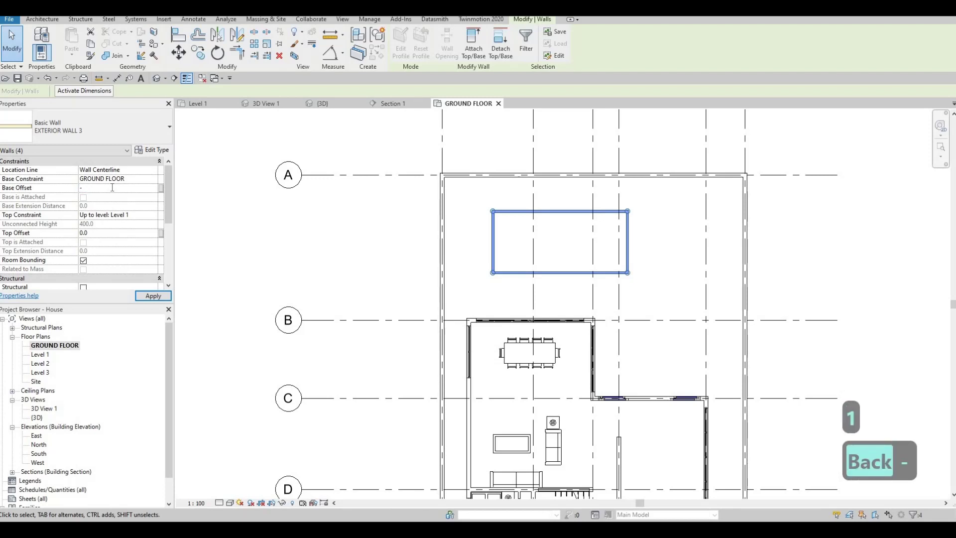
text(100)
key(BackSpace)
key(BackSpace)
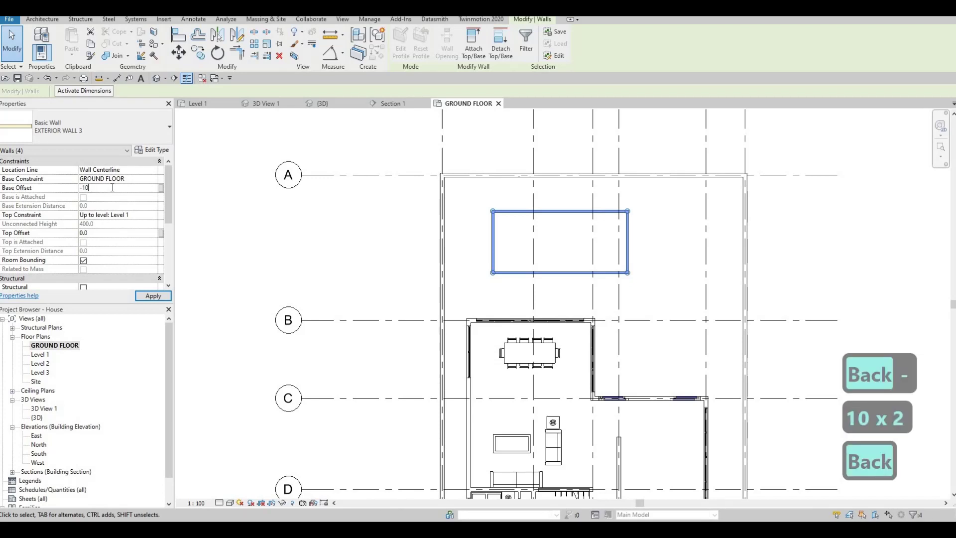
text(500)
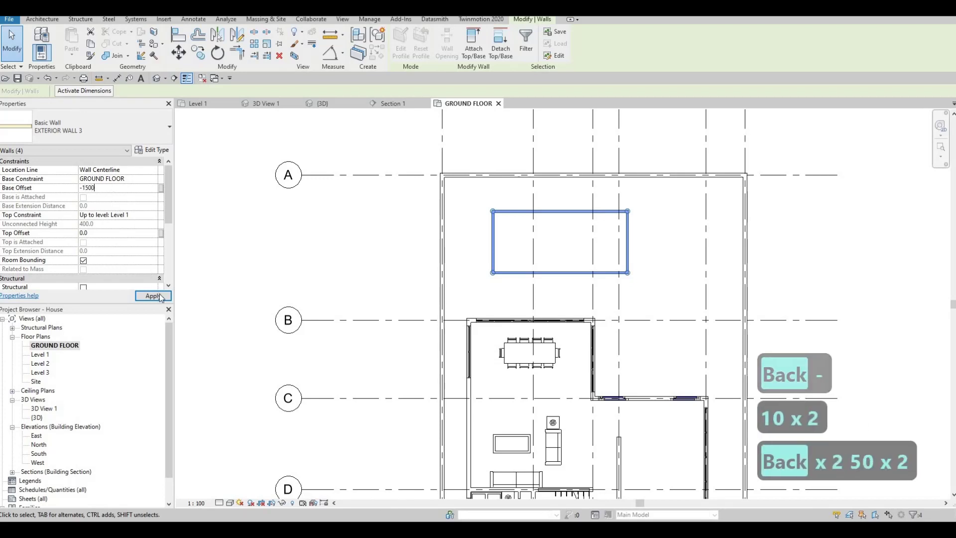
click(152, 296)
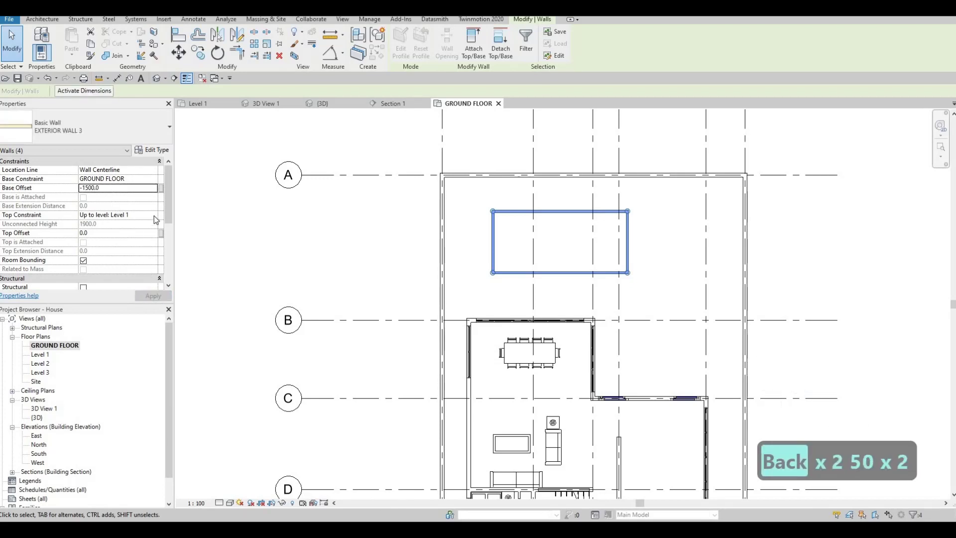
Step: Constrain the tops of the four walls up to level GROUND FLOOR with a top offset of 50
click(154, 216)
click(139, 231)
click(153, 296)
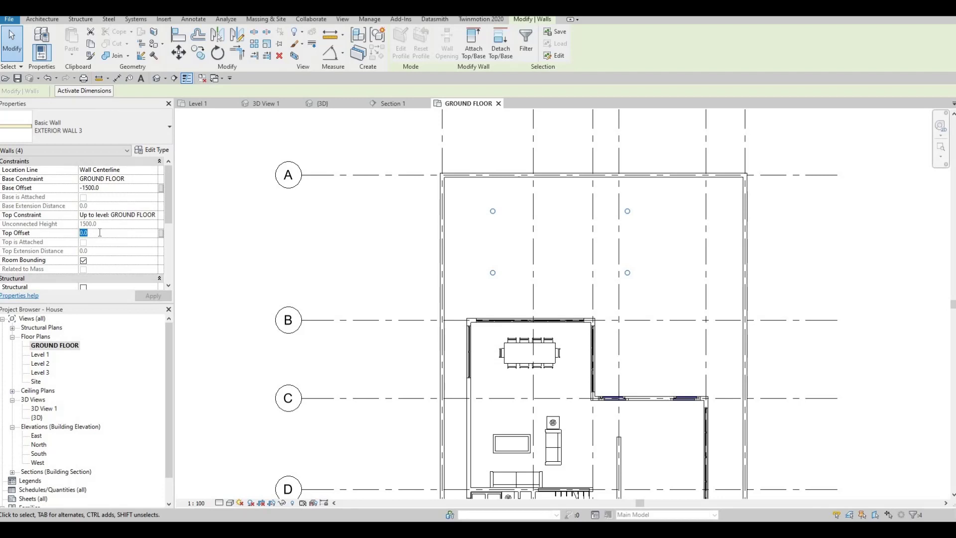
text(50)
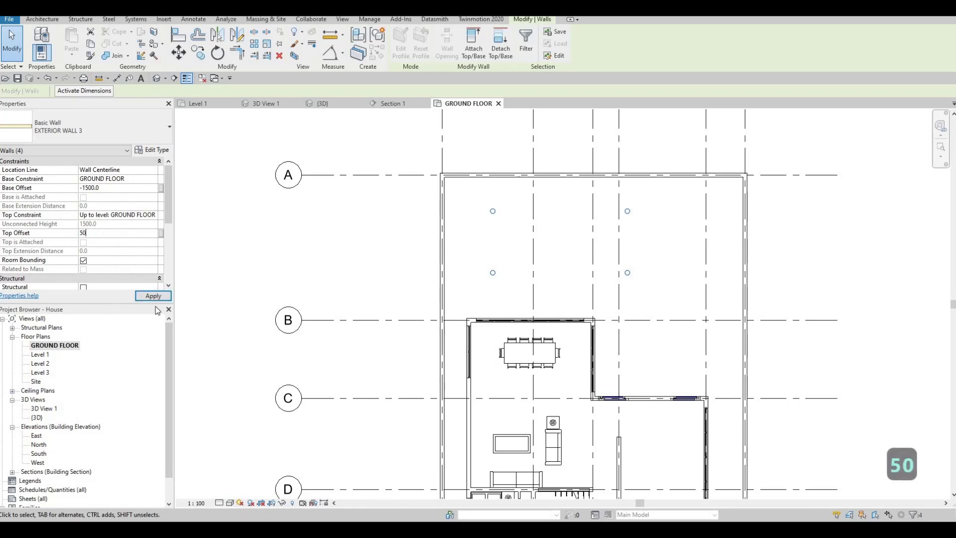
click(153, 296)
key(Escape)
key(Escape)
key(Escape)
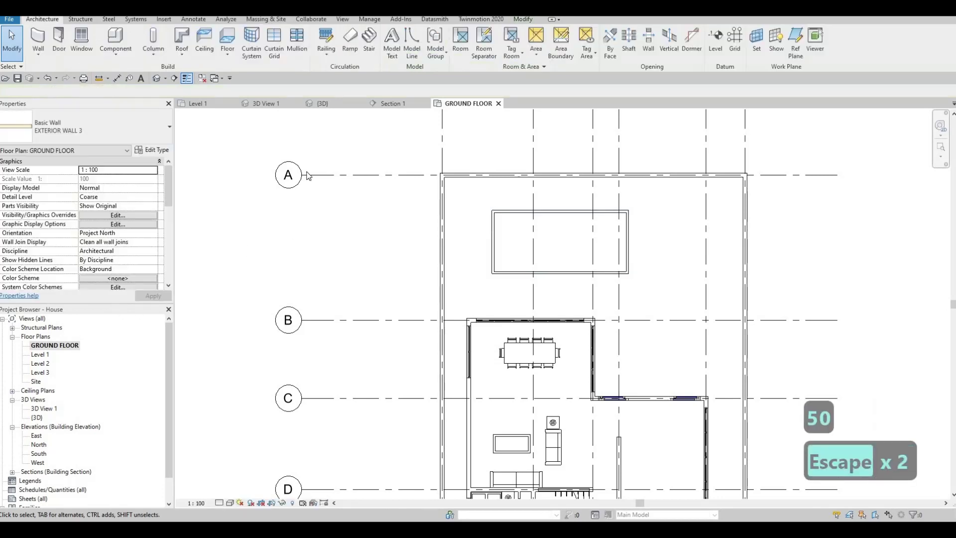
Step: Check the sunken walls in 3D, then start a floor on the GROUND FLOOR plan and duplicate its FLOOR 1 type as FLOOR 2
click(322, 106)
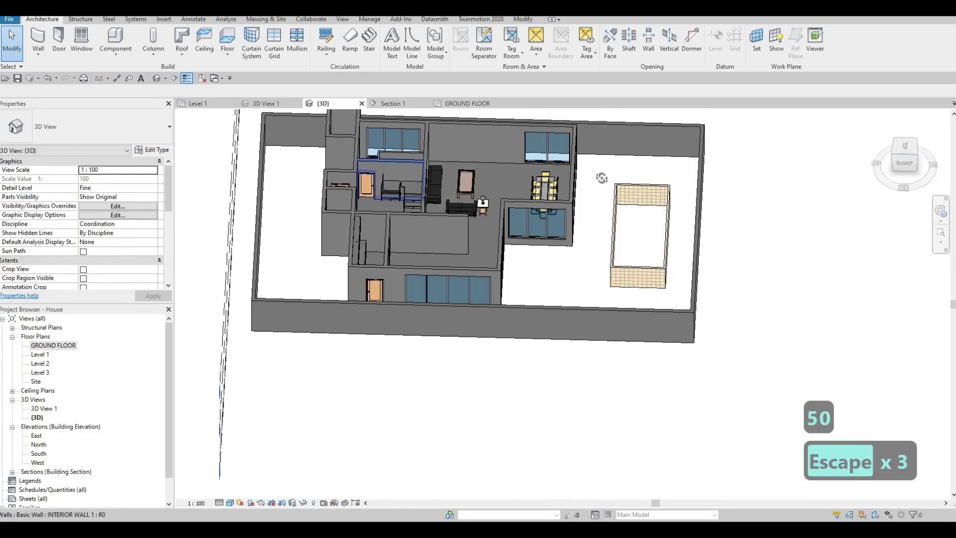
shift+middle_drag(601, 177, 285, 207)
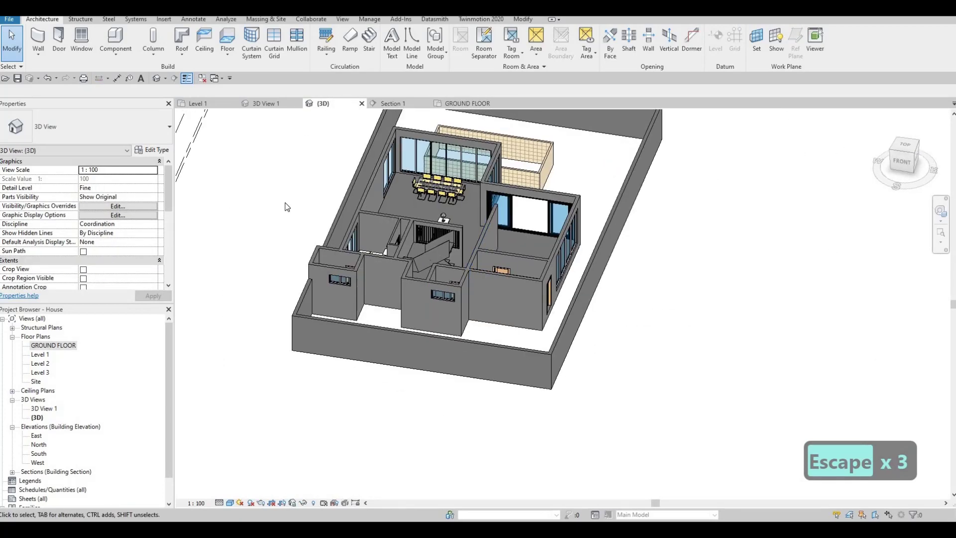
double_click(53, 346)
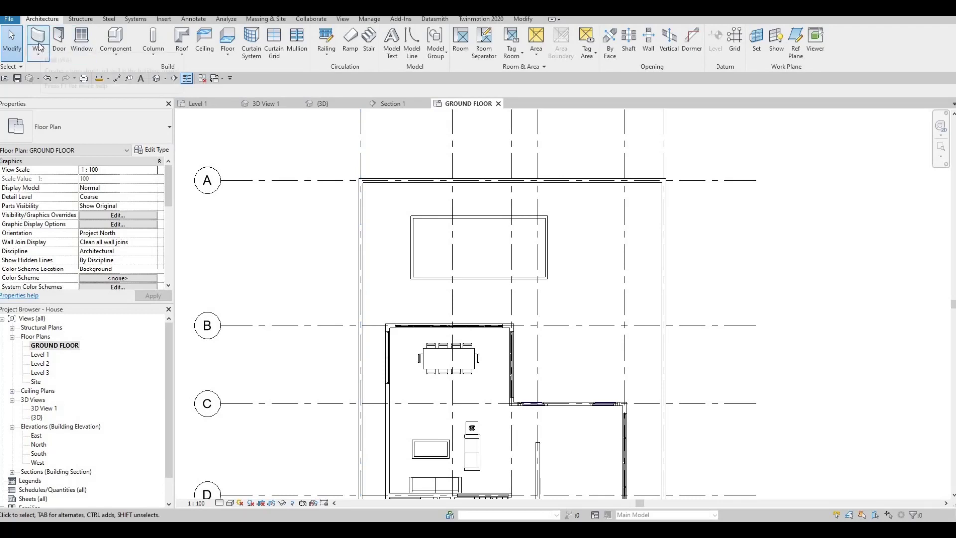
click(227, 39)
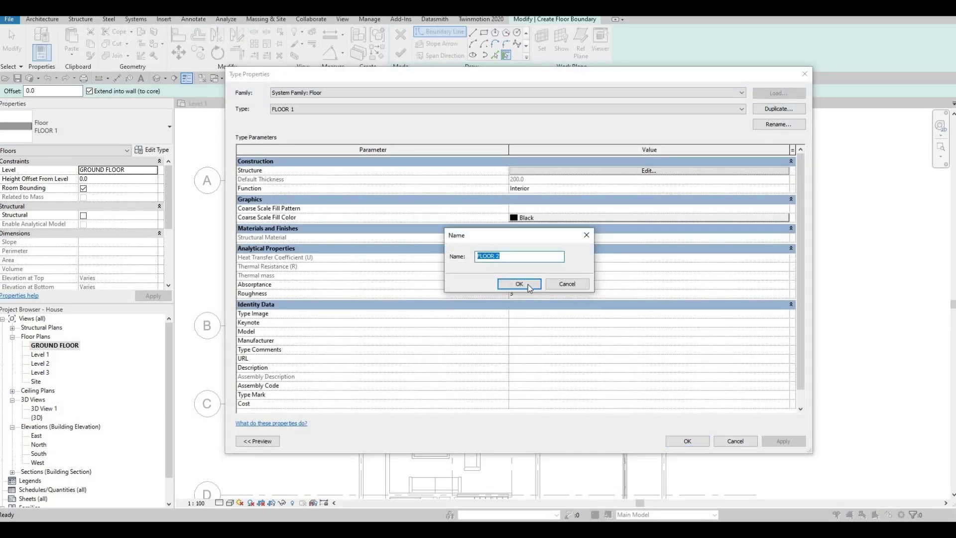
click(528, 285)
Step: Assign the Glulam 32c material from the AEC Wood library to the structural layer of FLOOR 2
click(580, 172)
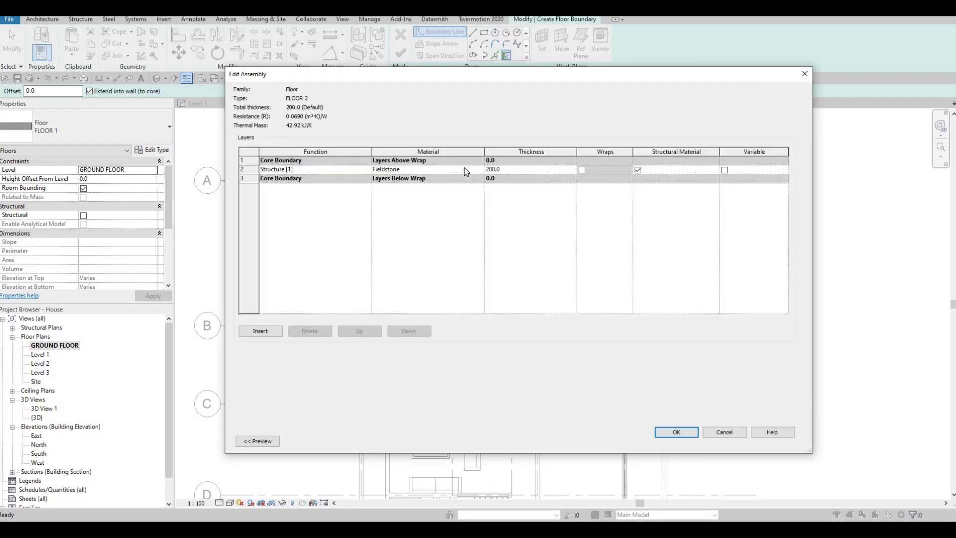
click(479, 169)
click(479, 169)
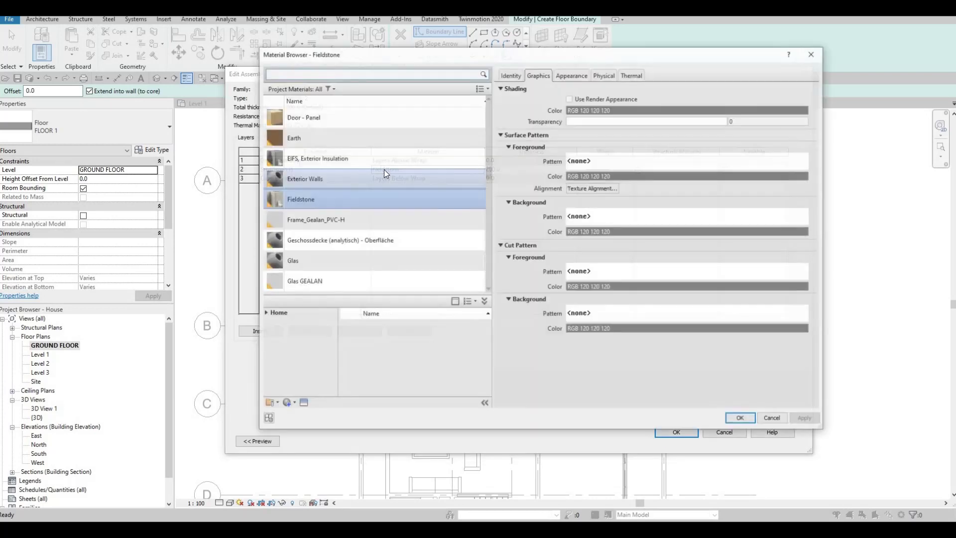
click(265, 313)
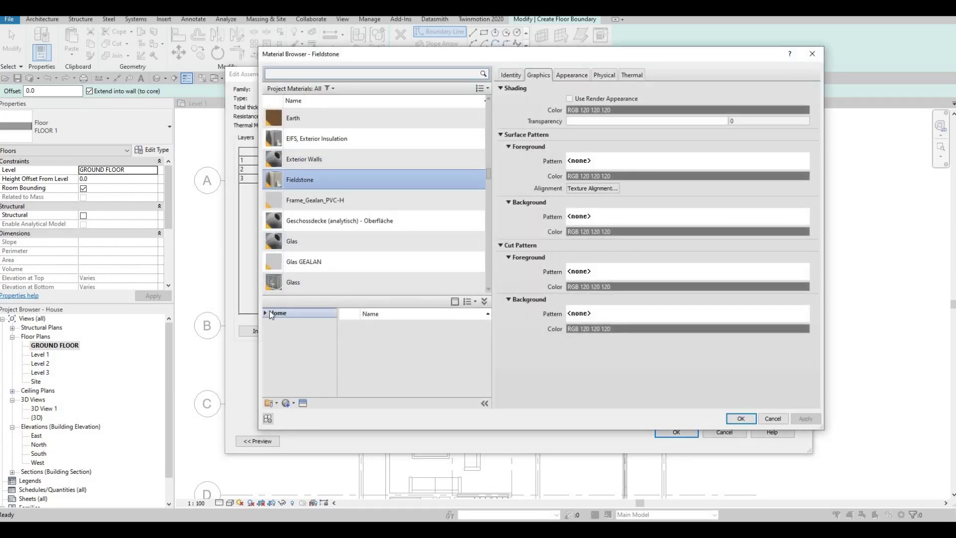
click(271, 332)
scroll(332, 362, down, 3)
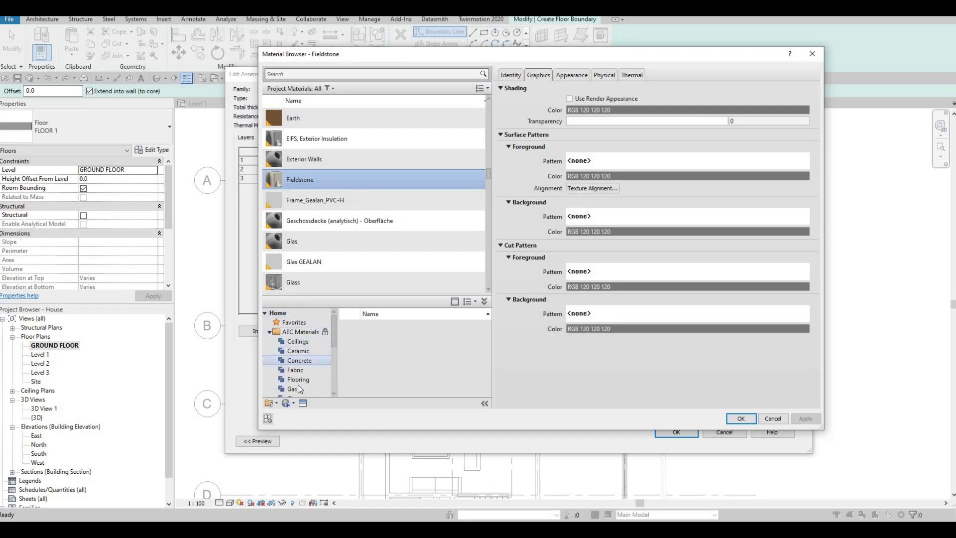
click(295, 389)
scroll(427, 373, down, 3)
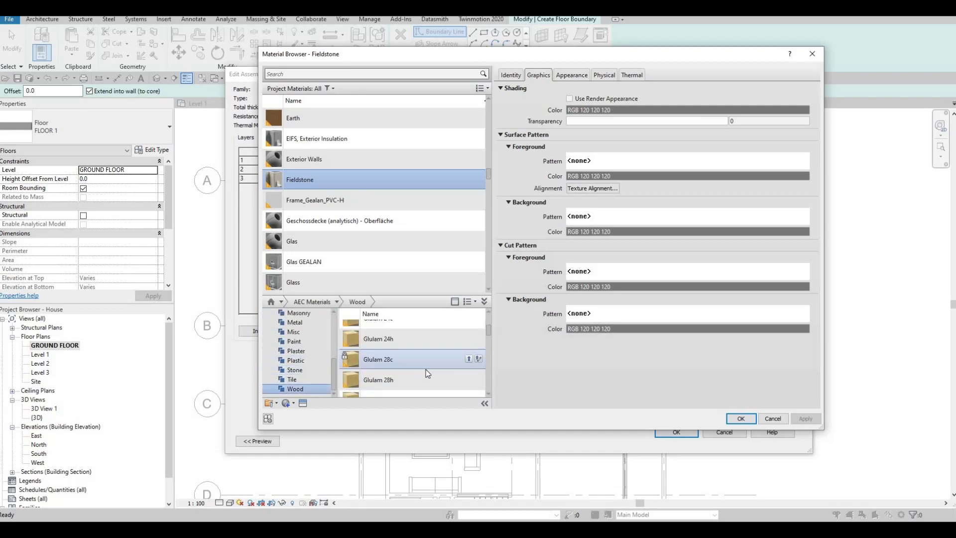
scroll(443, 371, down, 2)
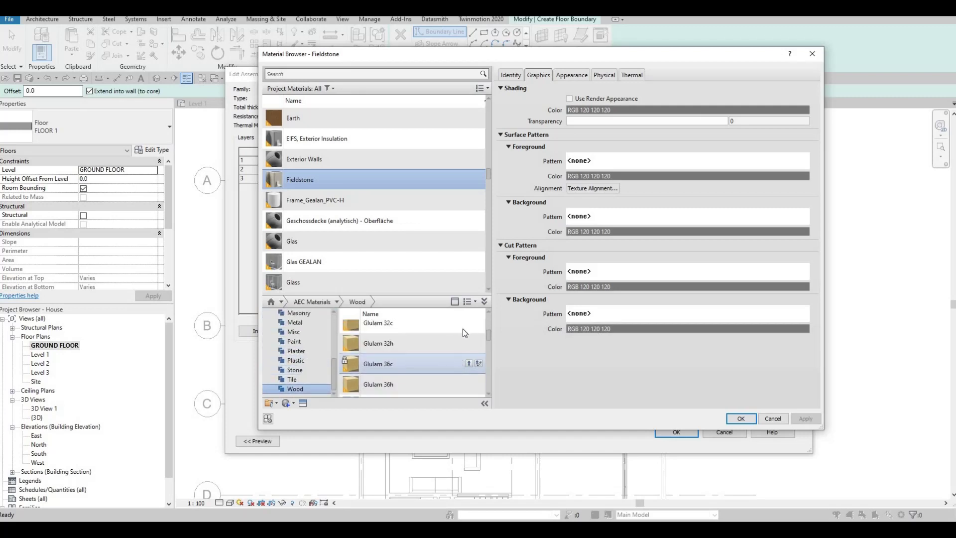
scroll(463, 330, up, 1)
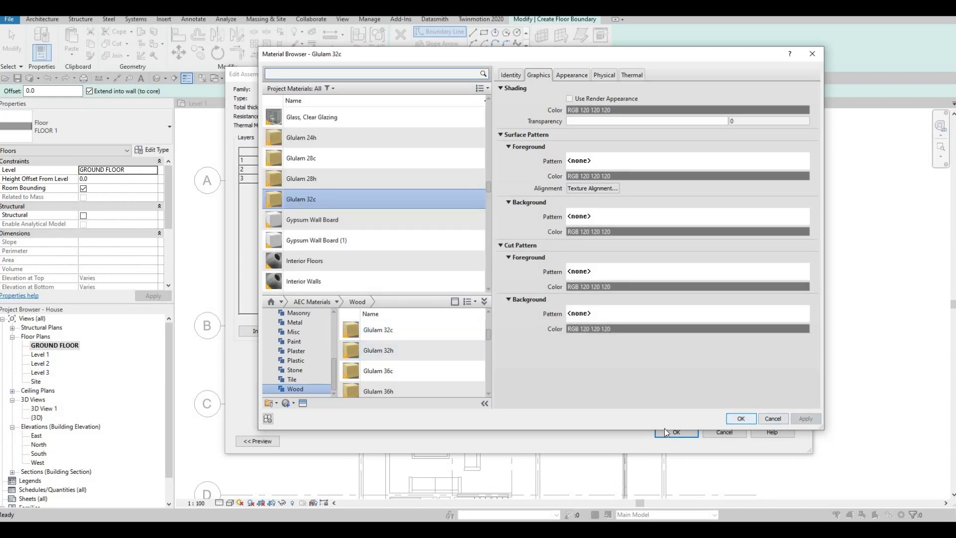
click(736, 421)
click(676, 432)
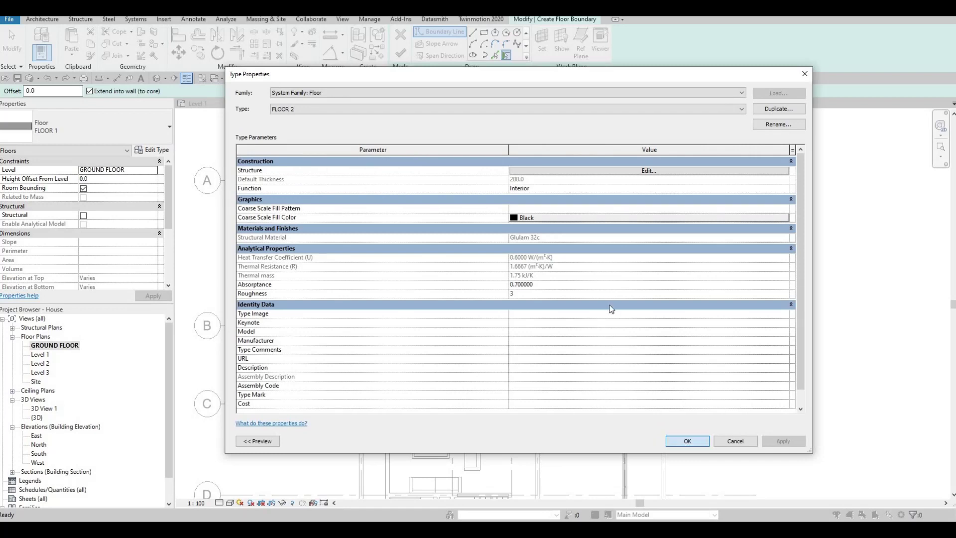
Step: Confirm the FLOOR 2 type and draw a rectangular boundary about 10760 long from the perimeter wall's corner at grid A to the house wall at grid C
key(Return)
click(483, 32)
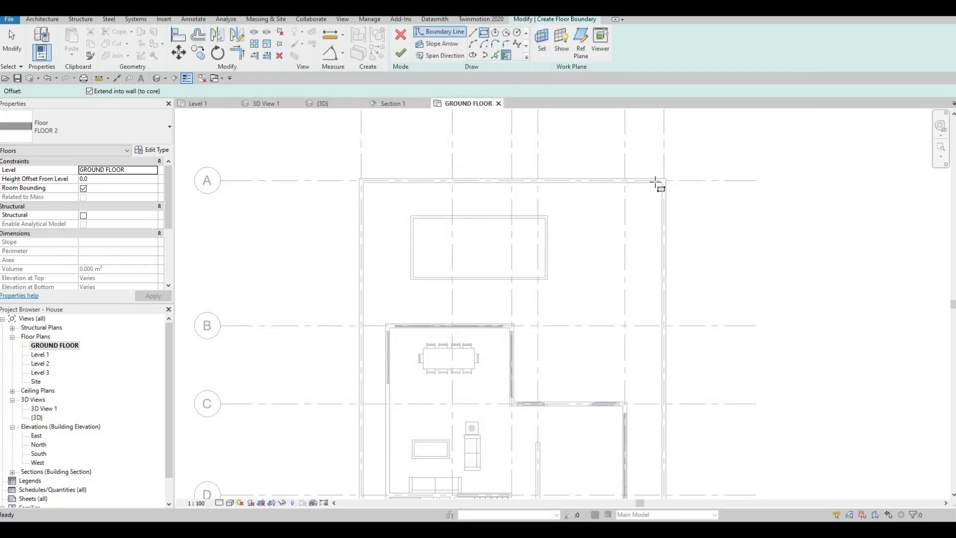
click(662, 184)
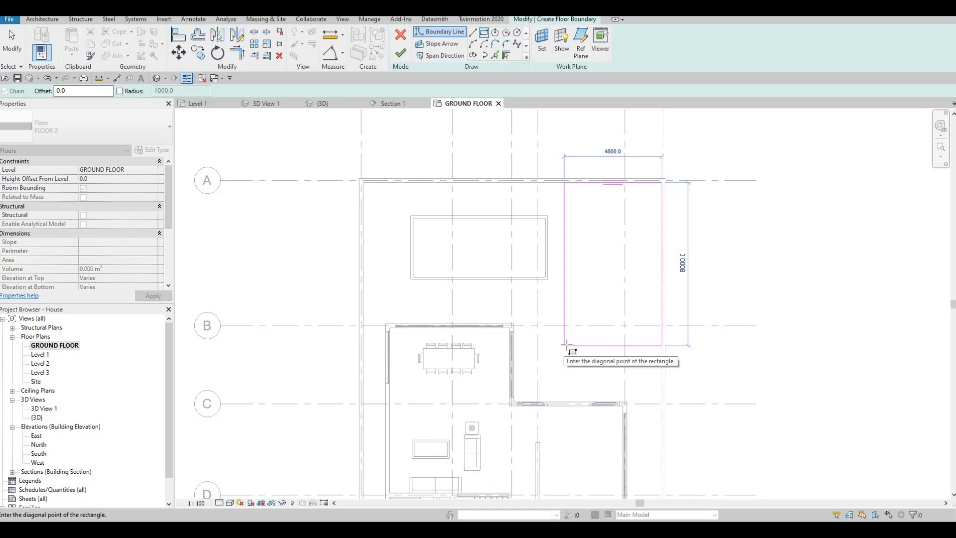
click(569, 338)
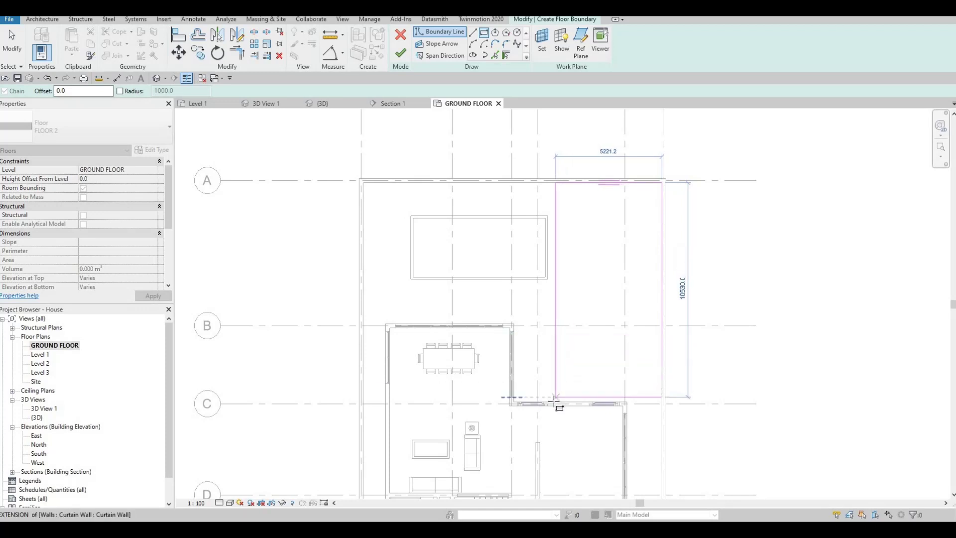
click(511, 380)
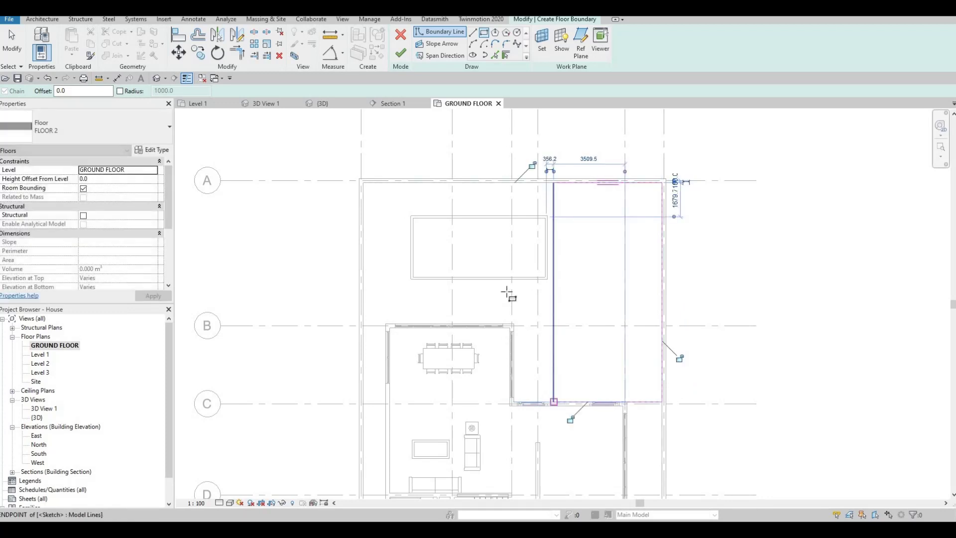
key(Escape)
key(Escape)
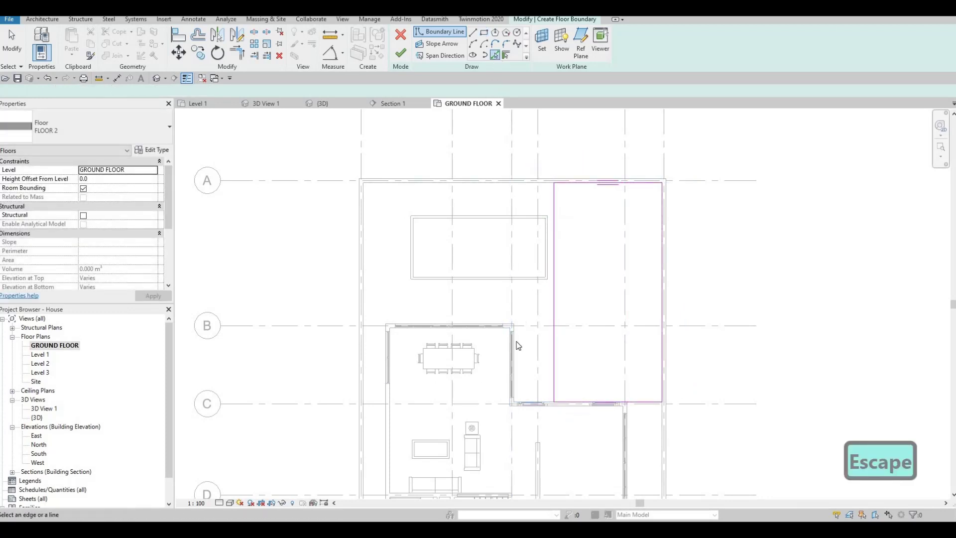
Step: Add boundary lines by picking the house's outer wall edges: the one between grids B and C and the one along grid B
click(504, 314)
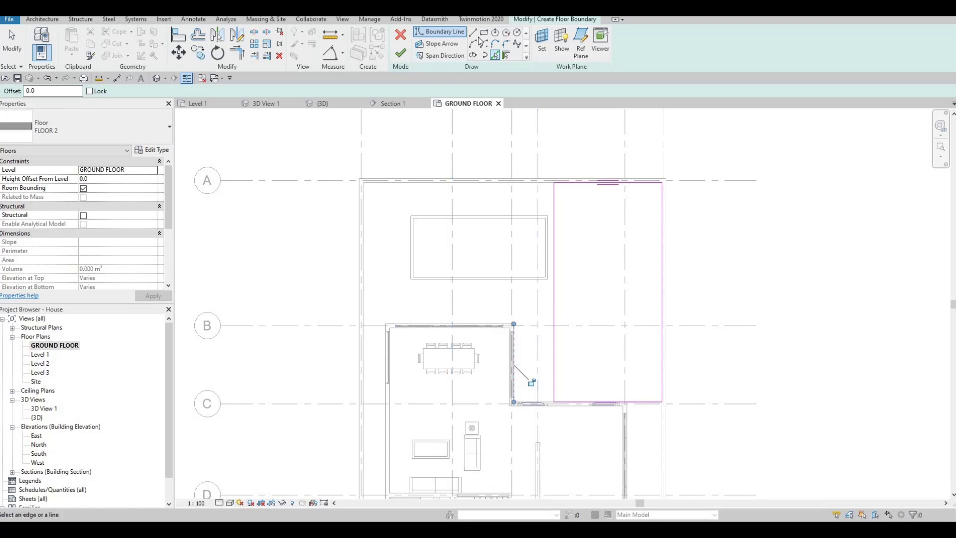
click(503, 56)
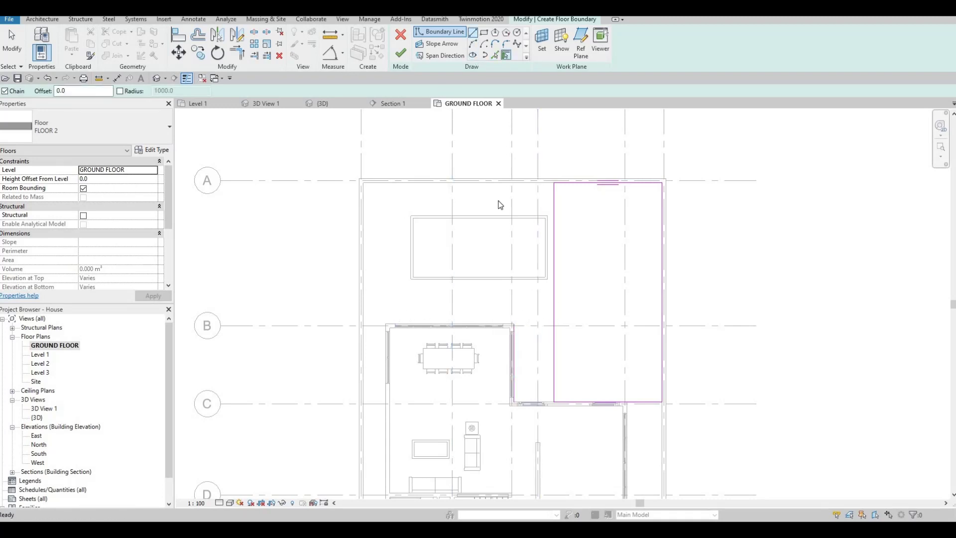
scroll(500, 324, up, 2)
click(479, 325)
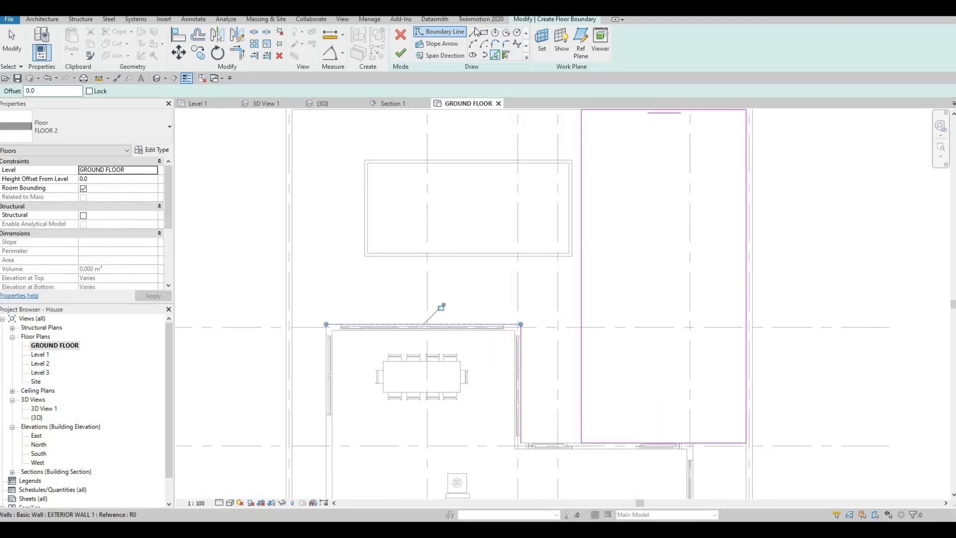
Step: Draw chained boundary lines from the outer end of the grid B wall edge, 1500 toward the sunken walls and across to the rectangle's edge
key(l)
key(i)
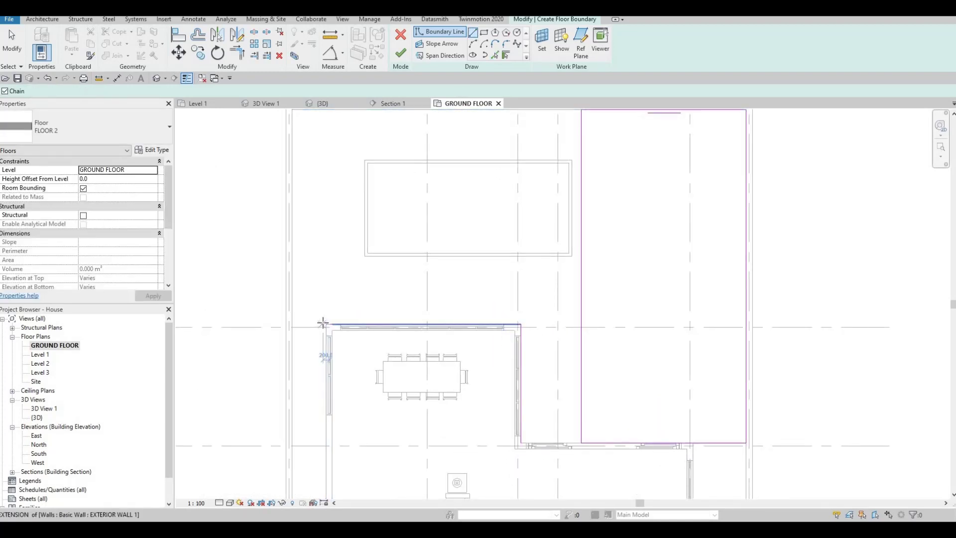
click(326, 324)
click(328, 278)
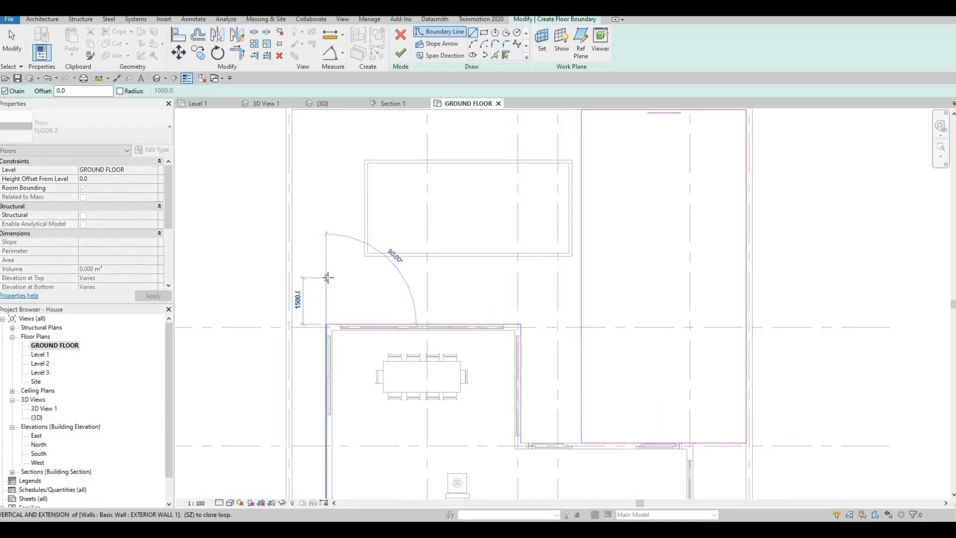
click(581, 277)
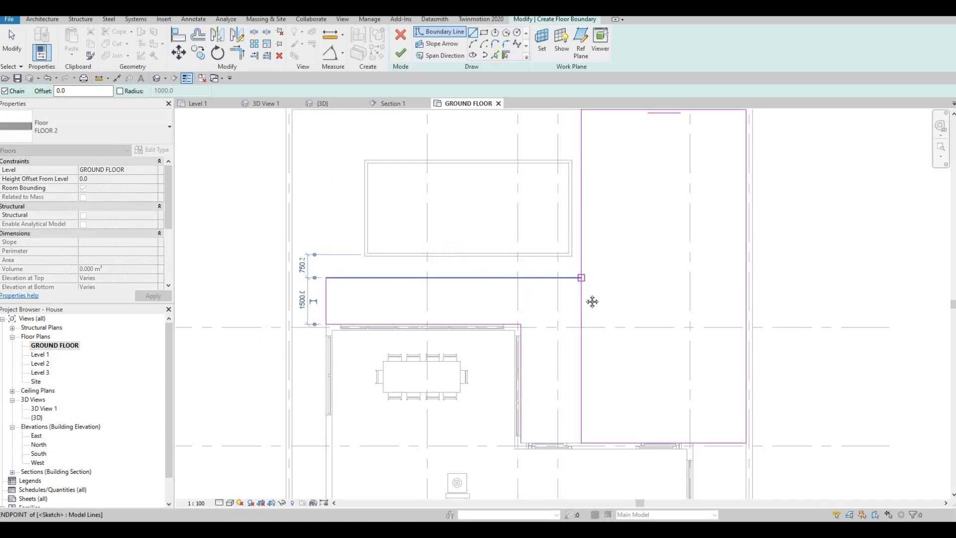
key(Escape)
key(Escape)
key(Escape)
key(Escape)
Step: Nudge the long horizontal boundary line to 1260 from the house wall and shift the rectangle's inner edge away from the sunken walls
click(568, 268)
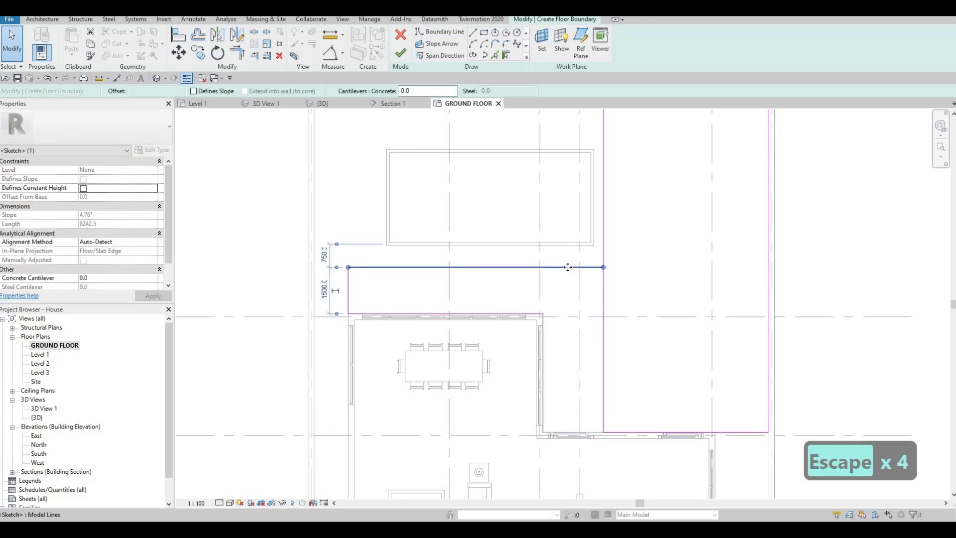
key(Down)
key(Down)
key(Down)
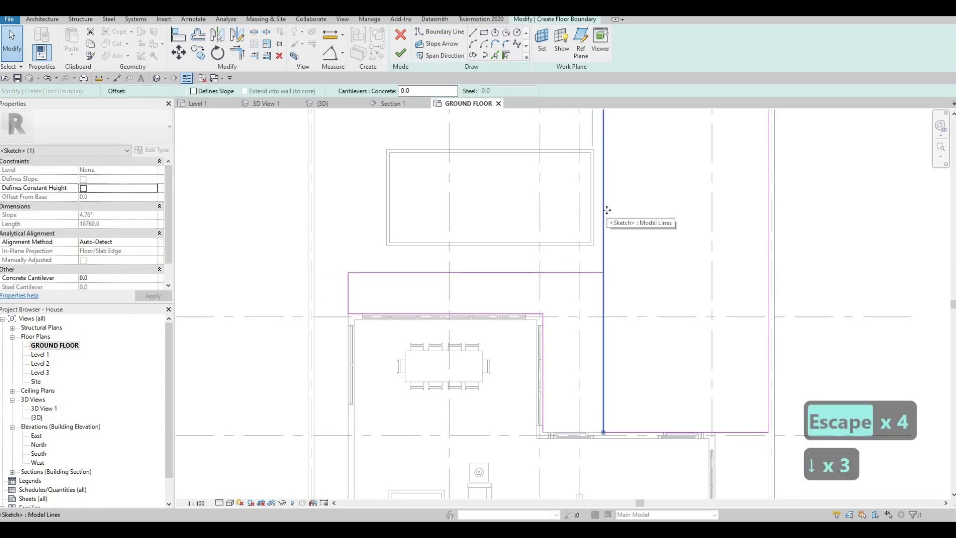
click(604, 213)
key(Right)
key(Right)
key(Right)
key(Right)
key(Right)
key(Right)
key(Right)
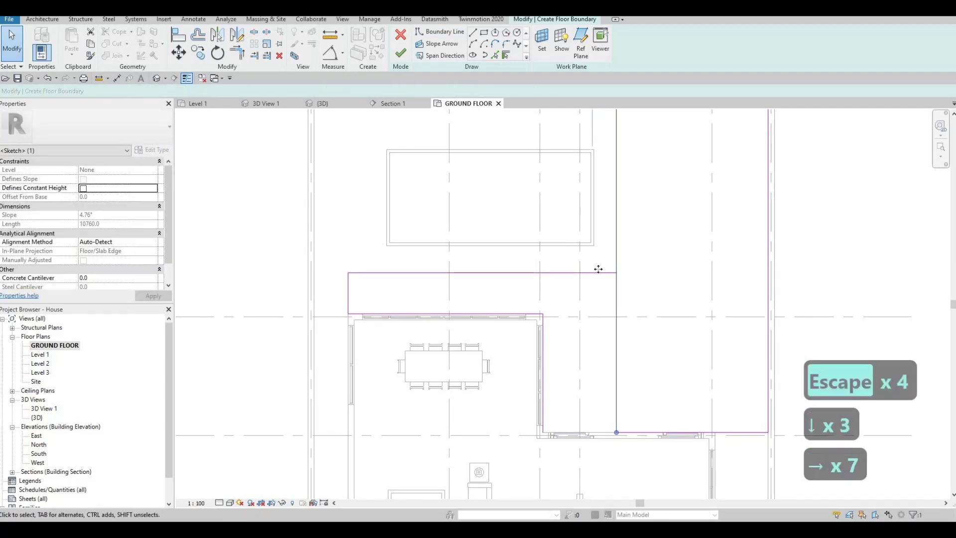
click(606, 274)
key(Down)
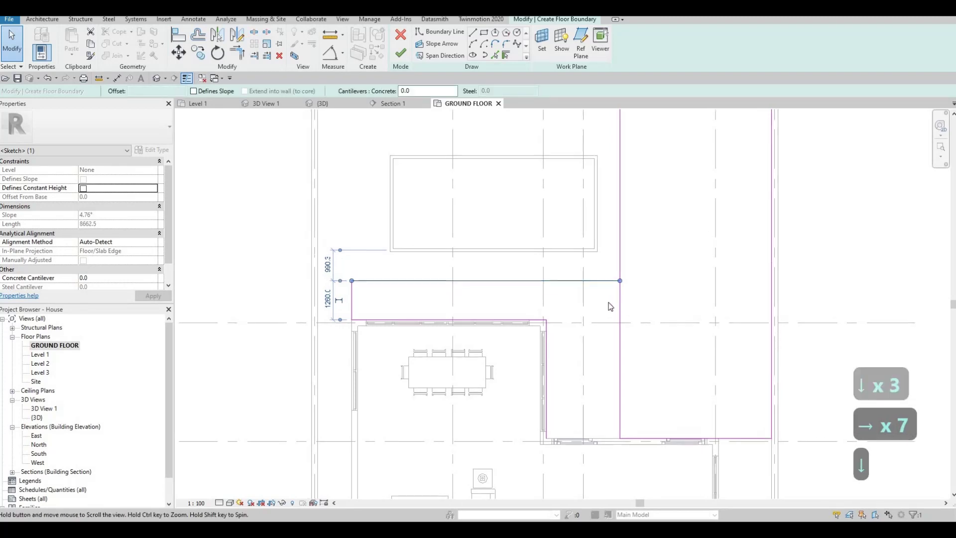
key(Escape)
key(Escape)
key(Escape)
Step: Trim the sketch lines into one closed boundary, joining the horizontal line to the inner vertical edge and the grid C line to the house wall line
key(t)
key(r)
click(614, 280)
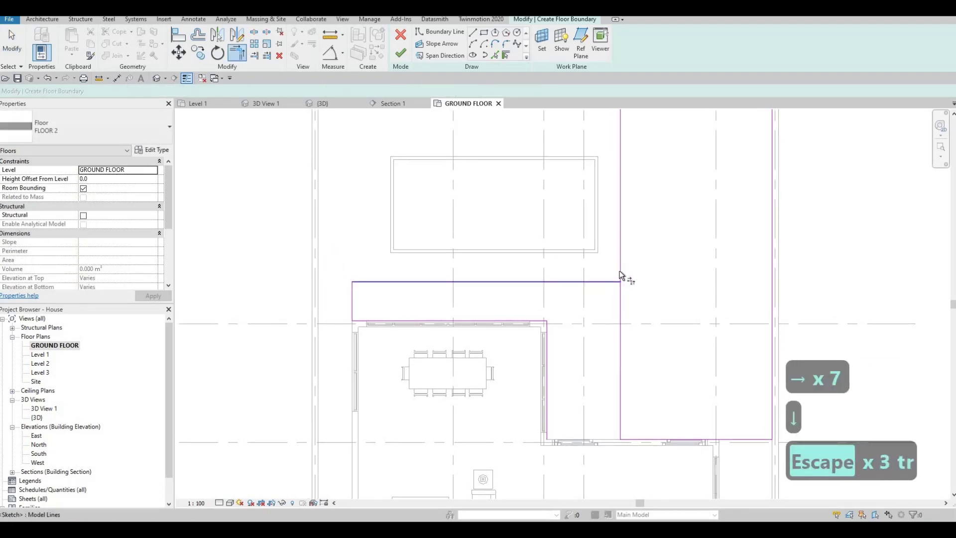
click(620, 274)
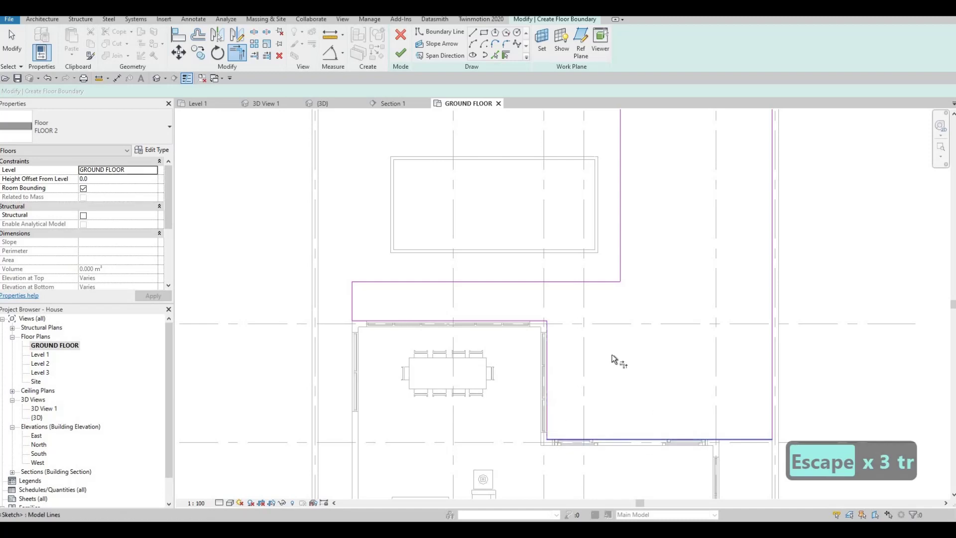
middle_drag(613, 366, 586, 354)
scroll(588, 355, down, 4)
key(Escape)
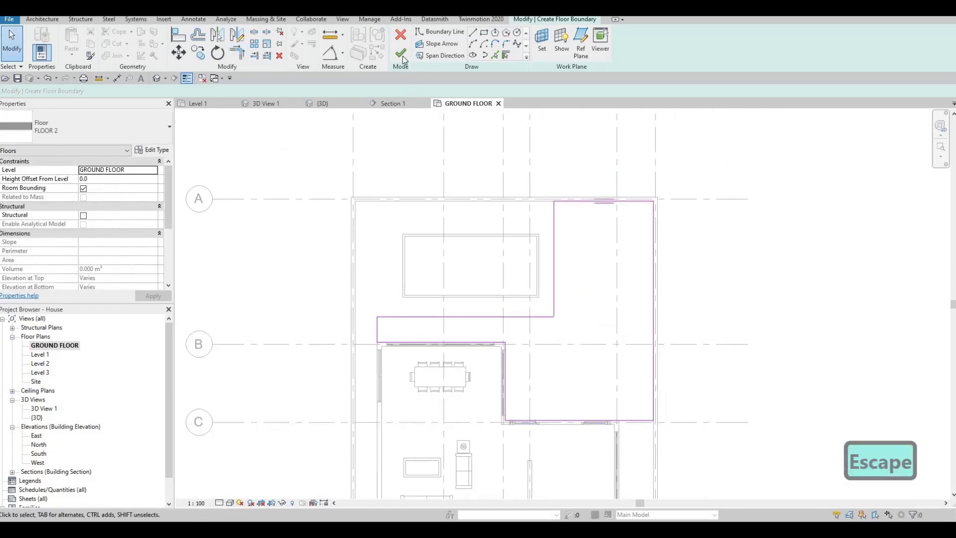
Step: Finish the FLOOR 2 boundary and inspect the new floor in the {3D} view
click(402, 55)
click(323, 104)
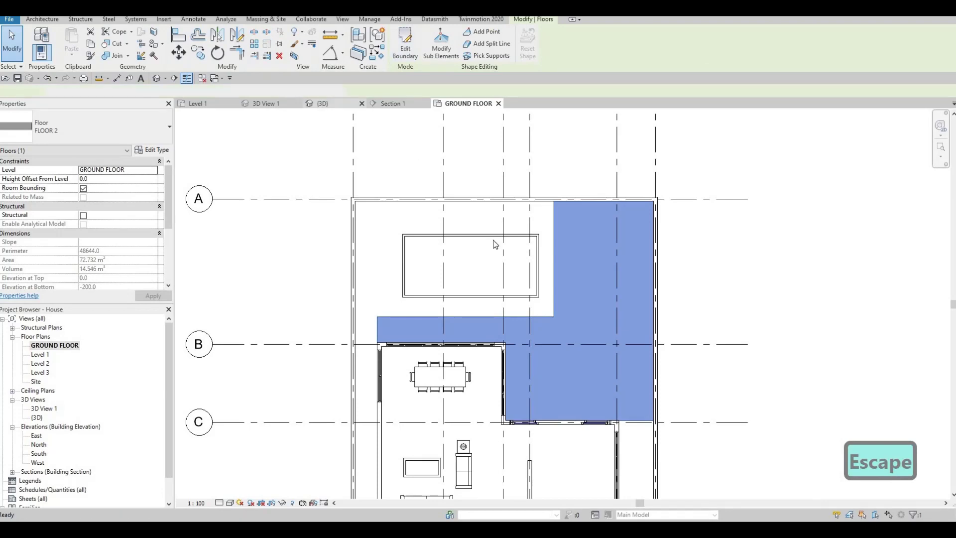
shift+middle_drag(634, 277, 529, 318)
key(Escape)
scroll(522, 283, up, 2)
Step: Change the FLOOR 2 floor's level constraint to Level 1 and check its position around the sunken walls
click(521, 282)
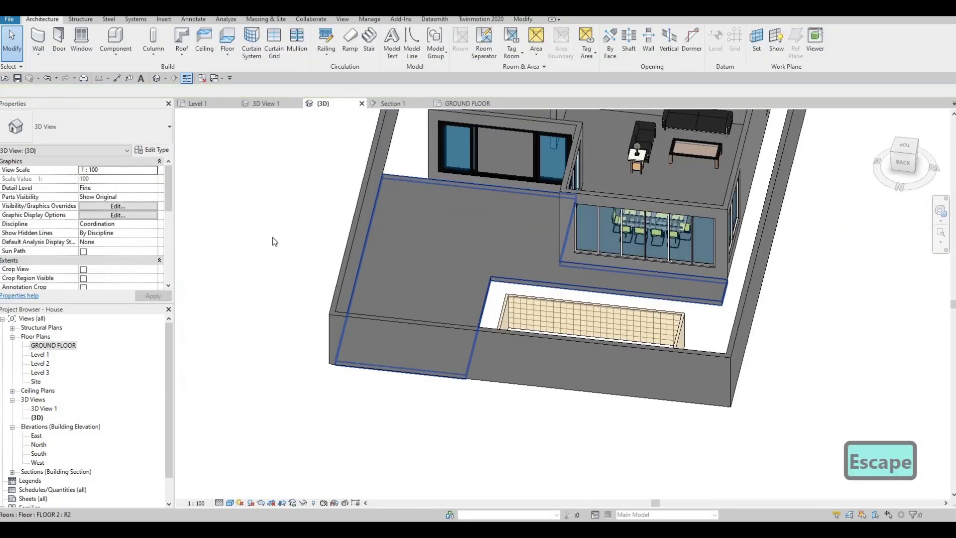
click(129, 170)
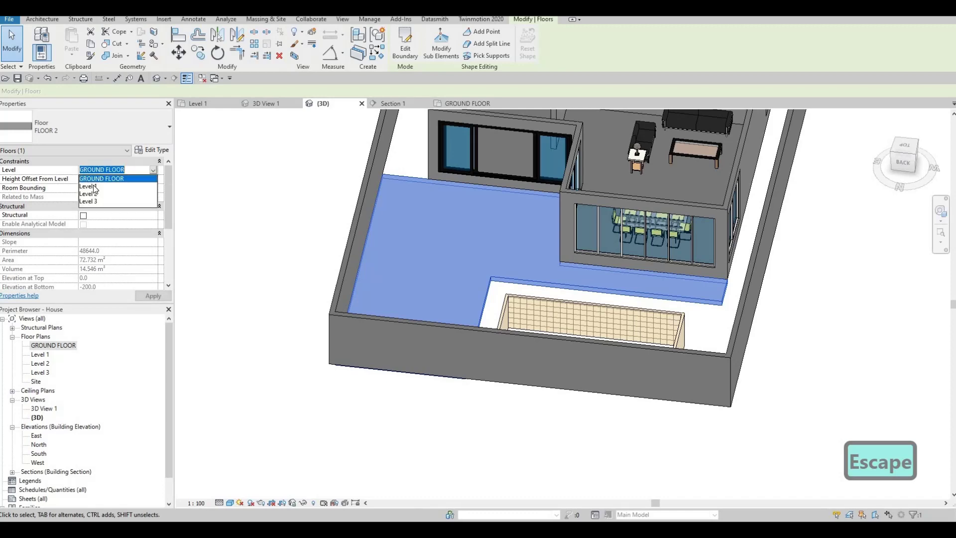
click(144, 186)
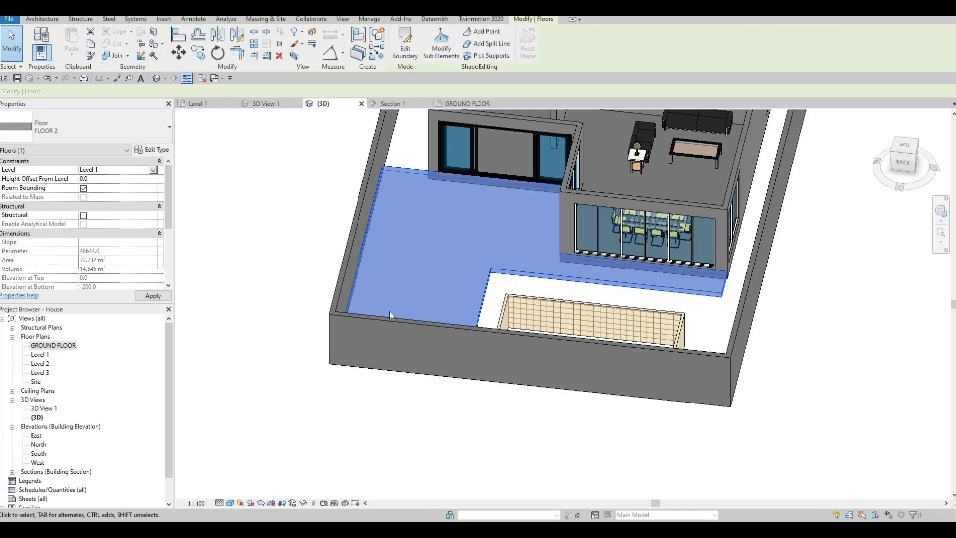
key(Escape)
key(Escape)
shift+middle_drag(469, 323, 494, 284)
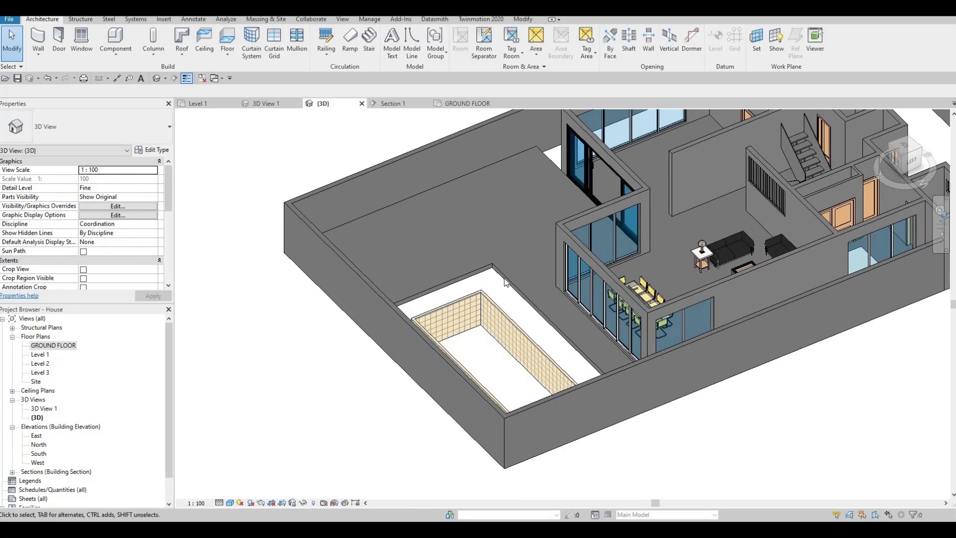
Step: Start another floor on the GROUND FLOOR plan and duplicate the FLOOR 2 type as FLOOR 3
double_click(44, 345)
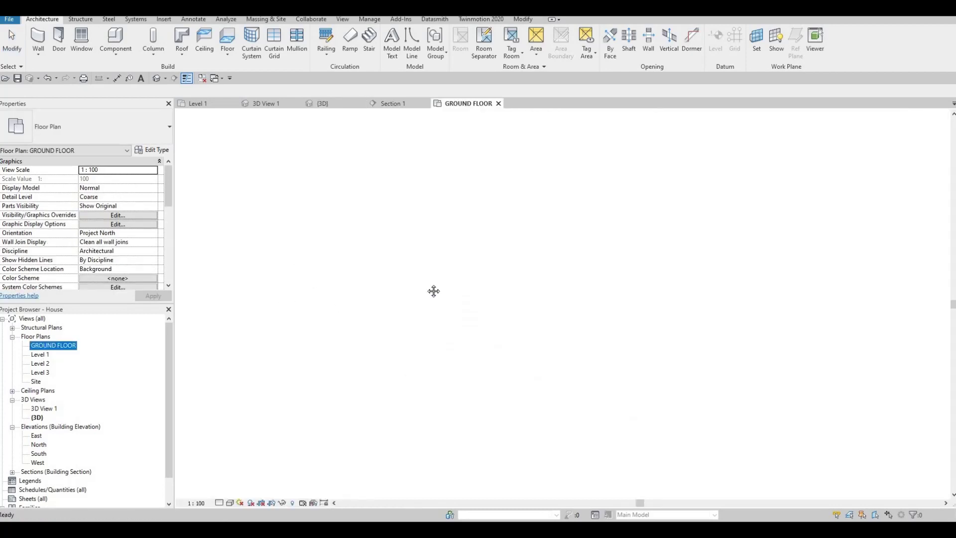
middle_drag(557, 269, 552, 278)
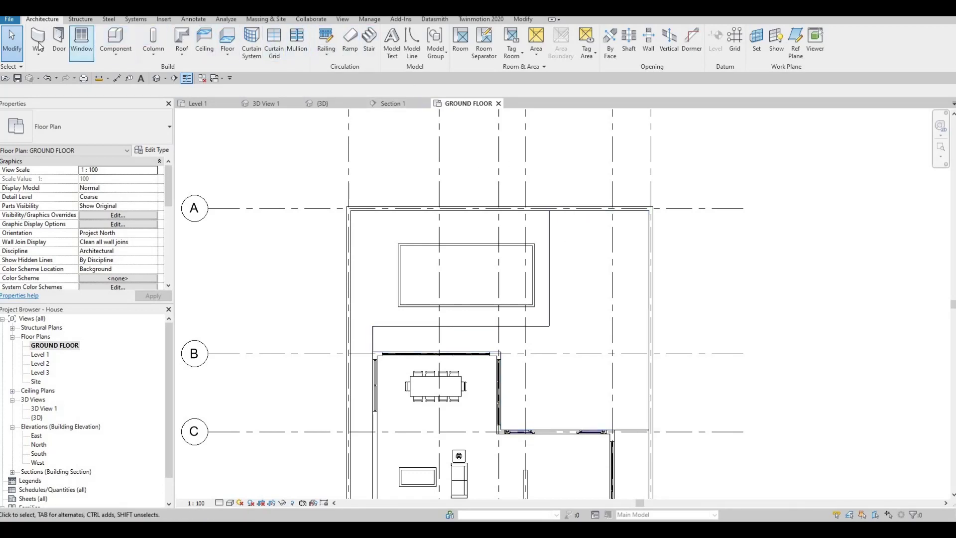
click(227, 43)
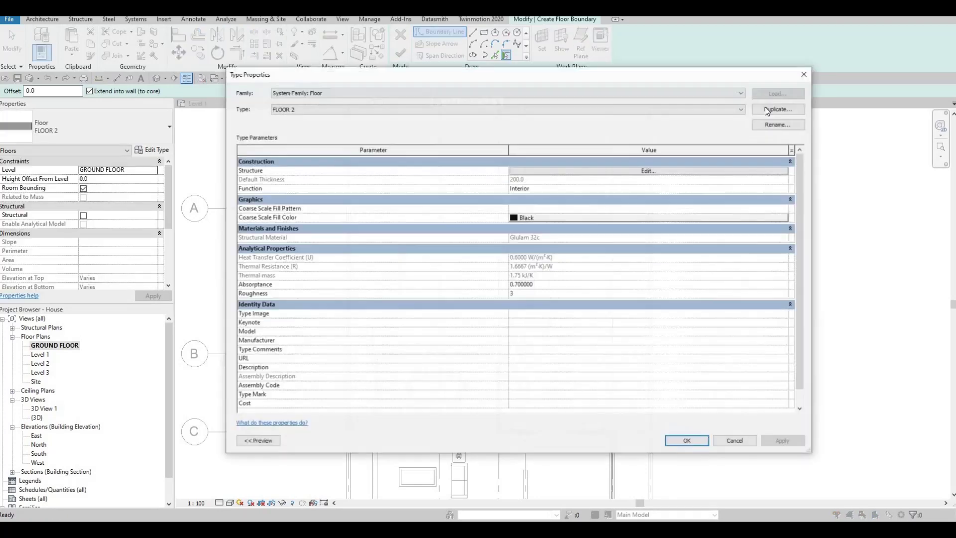
click(766, 109)
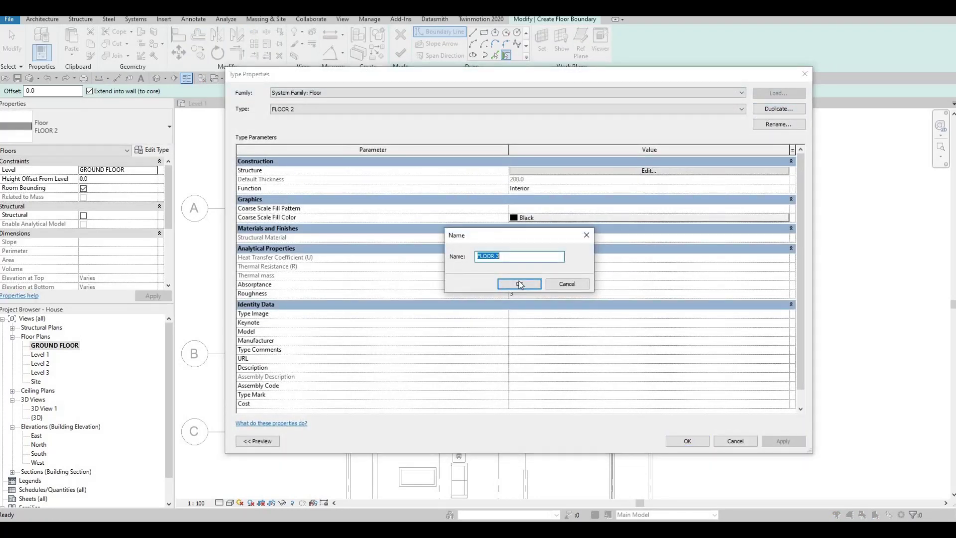
key(Return)
Step: Find the Concrete, Precast material with the search "CON" and assign it to the structural layer of FLOOR 3
click(510, 171)
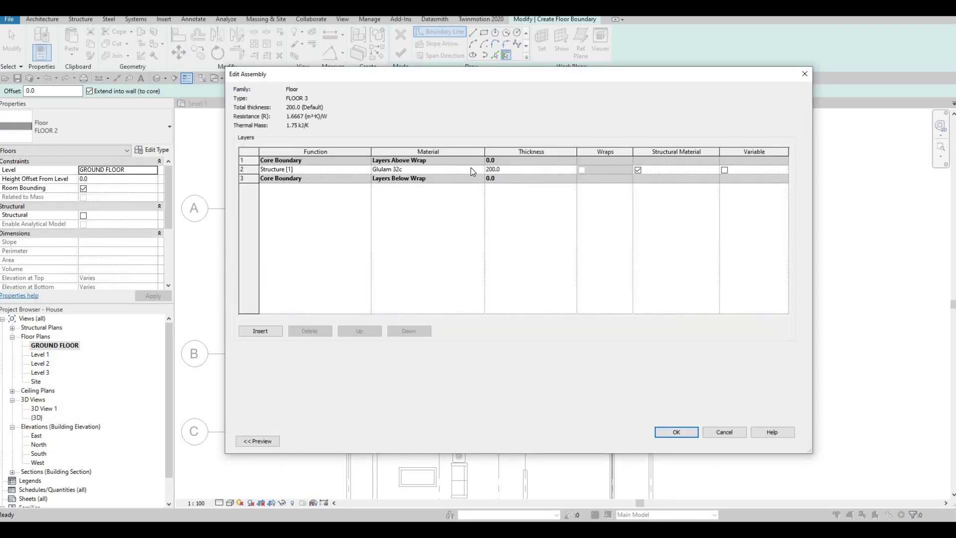
click(479, 169)
click(445, 171)
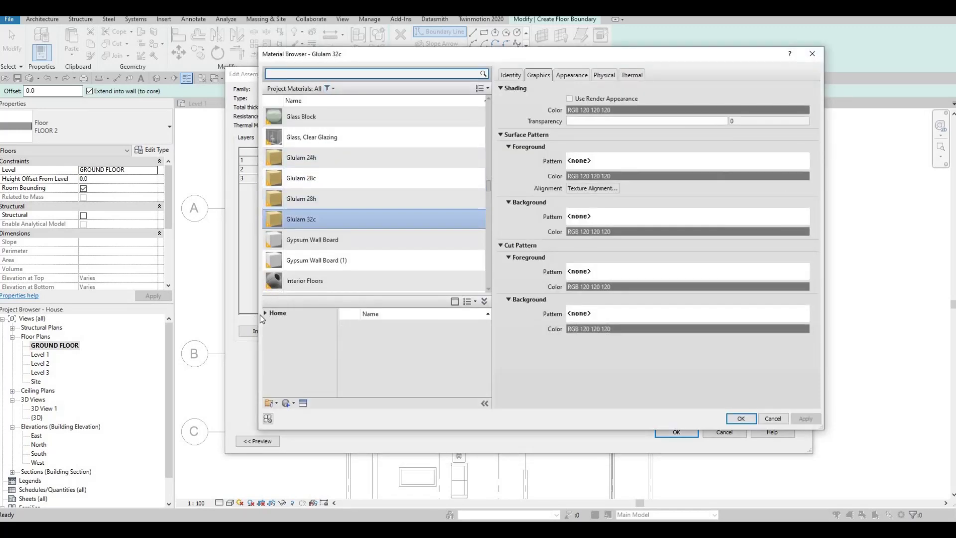
text(C)
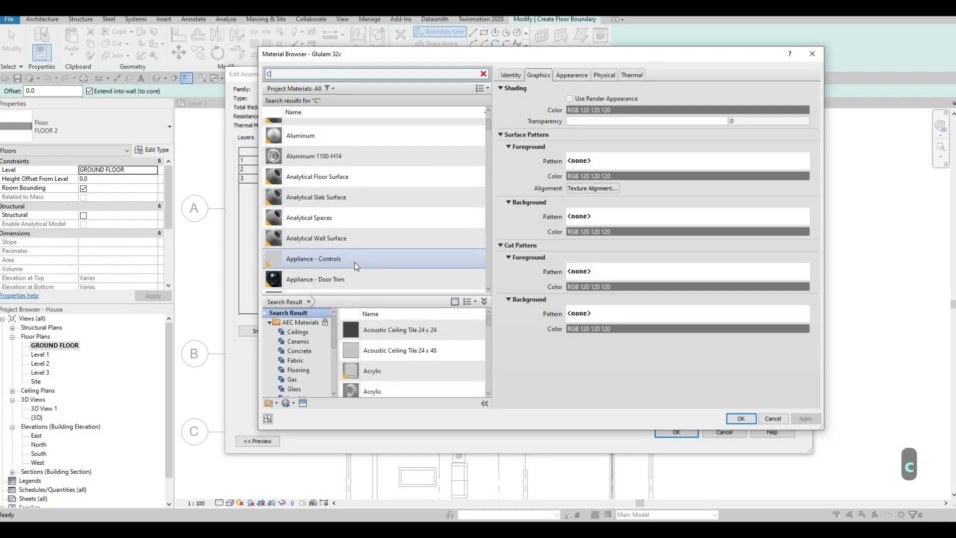
text(ON)
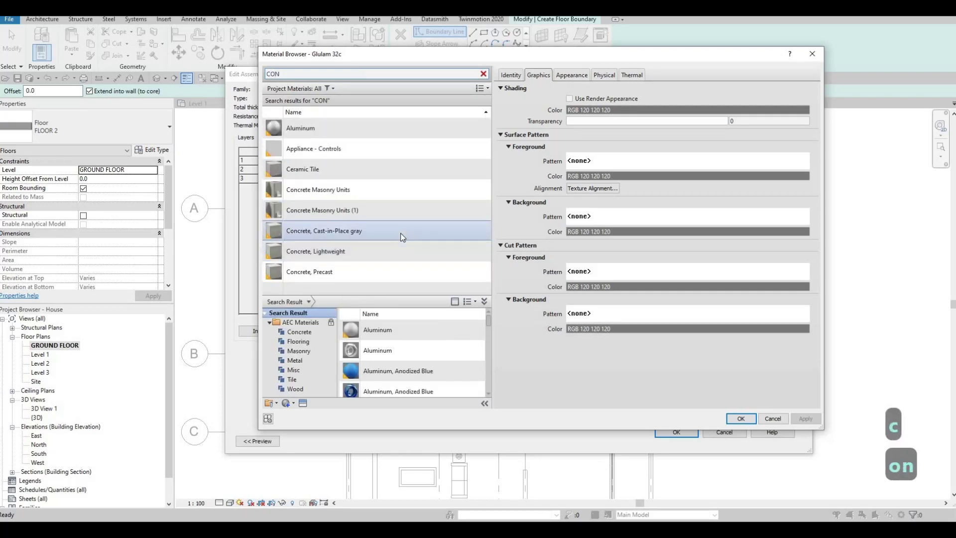
click(473, 273)
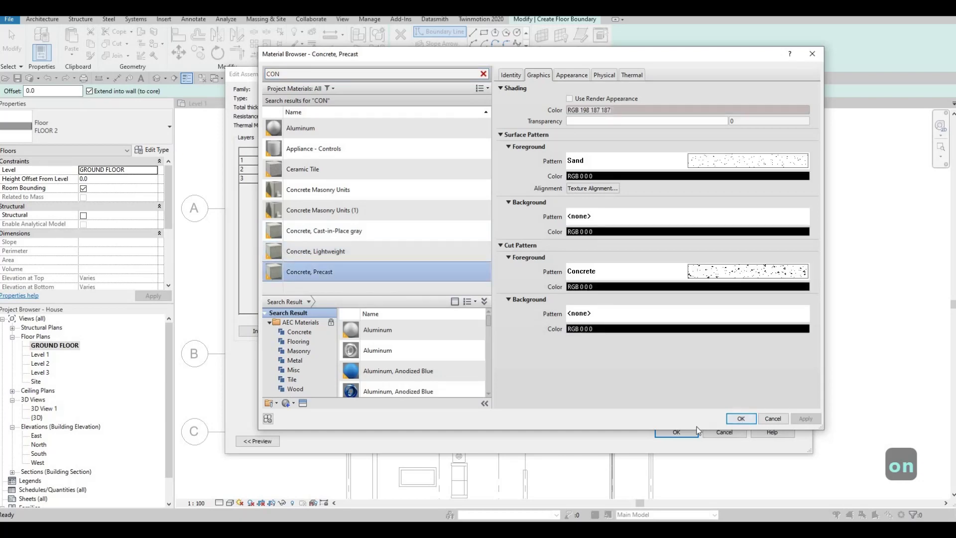
key(Return)
key(Return)
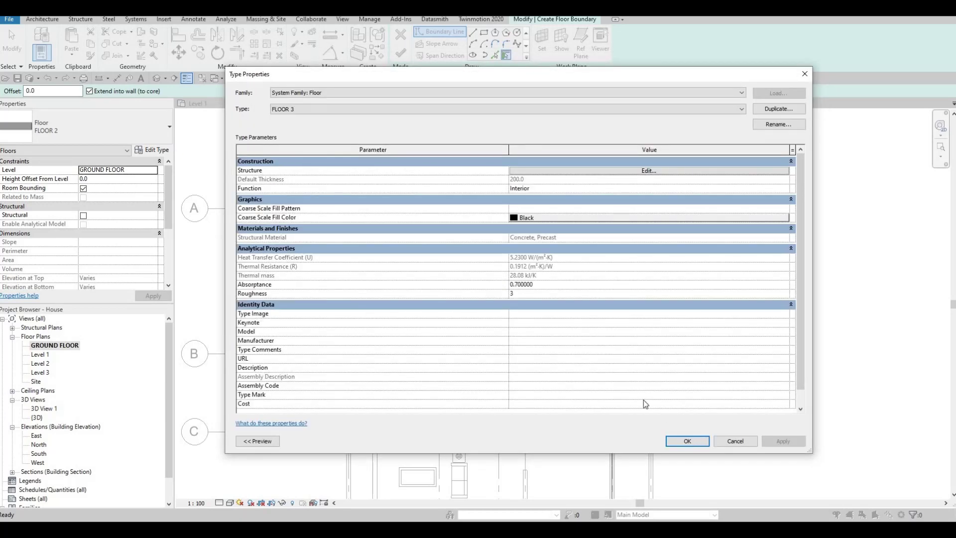
key(Return)
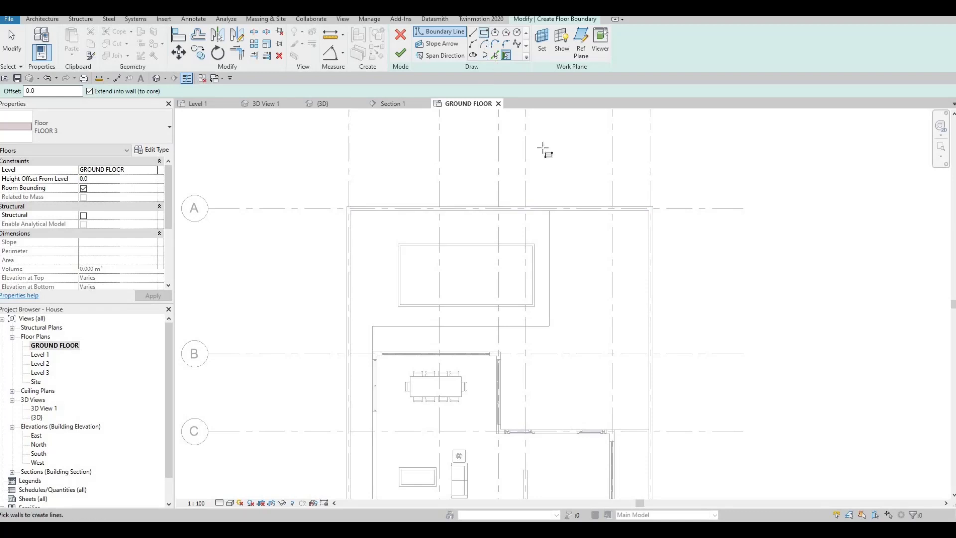
Step: Pick boundary lines for FLOOR 3 along the FLOOR 2 edges, the perimeter walls' inner faces, the house's side wall and the bathroom wall at grid E
key(p)
key(l)
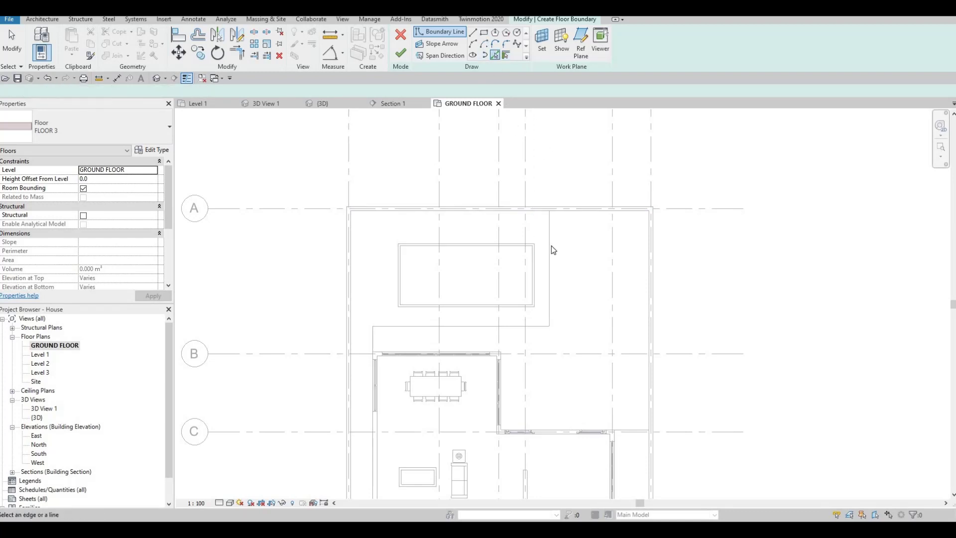
click(550, 246)
click(492, 326)
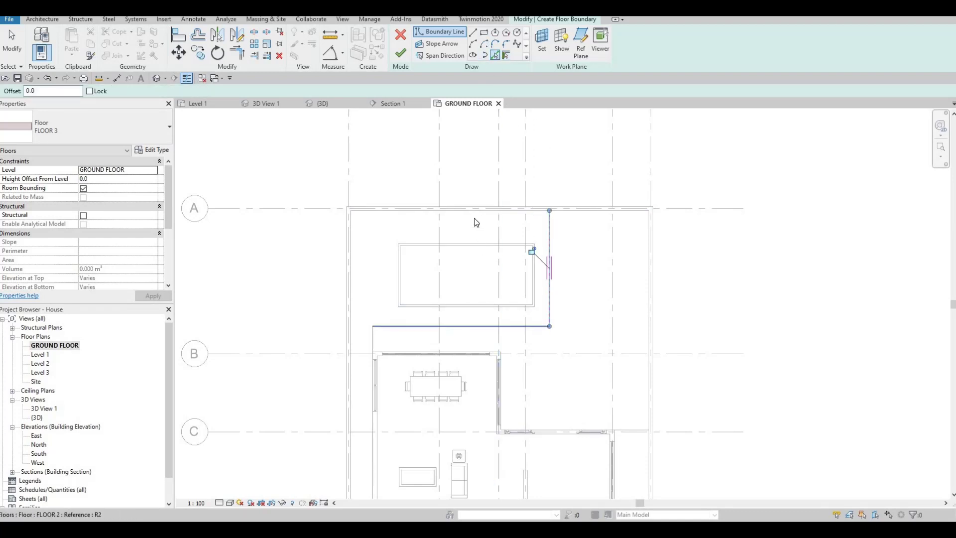
click(393, 249)
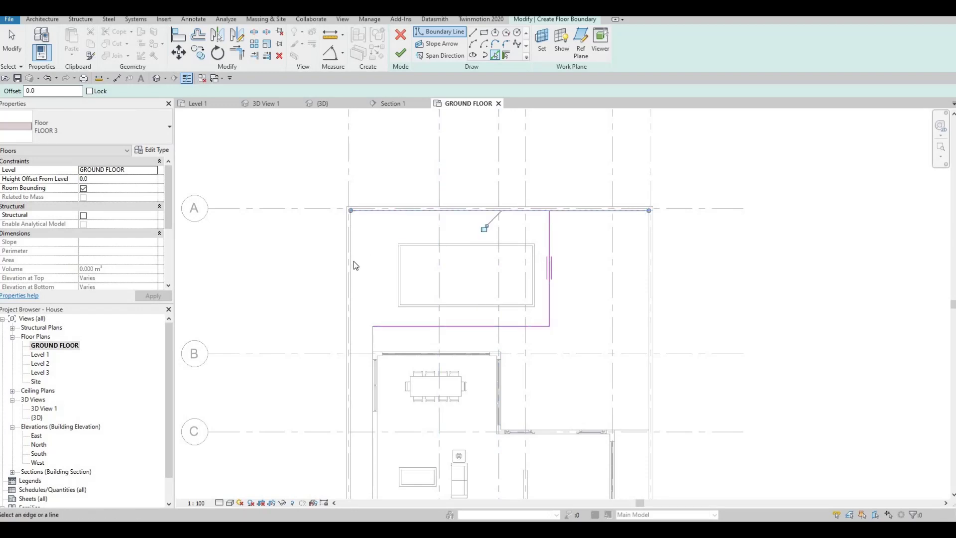
click(354, 261)
middle_drag(453, 360, 500, 200)
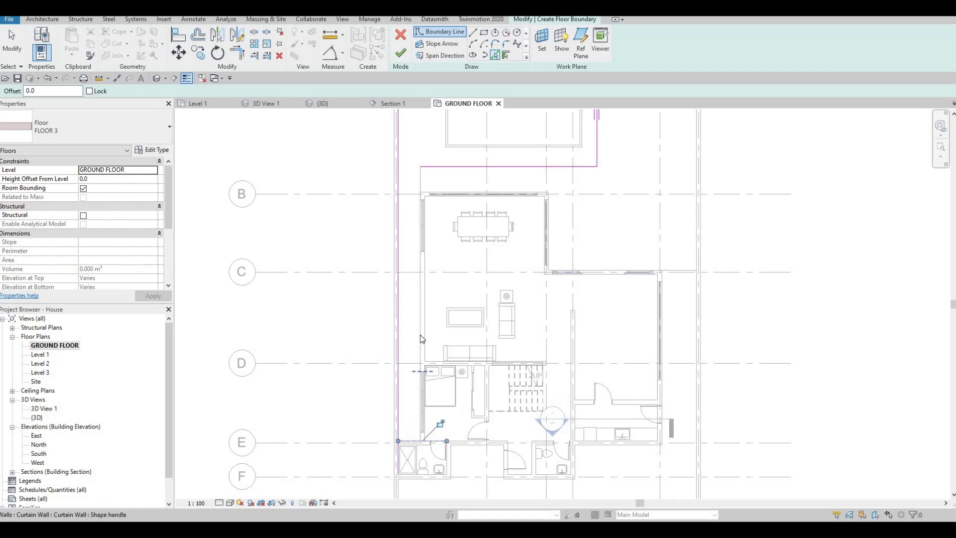
middle_drag(397, 299, 399, 341)
key(Escape)
key(Escape)
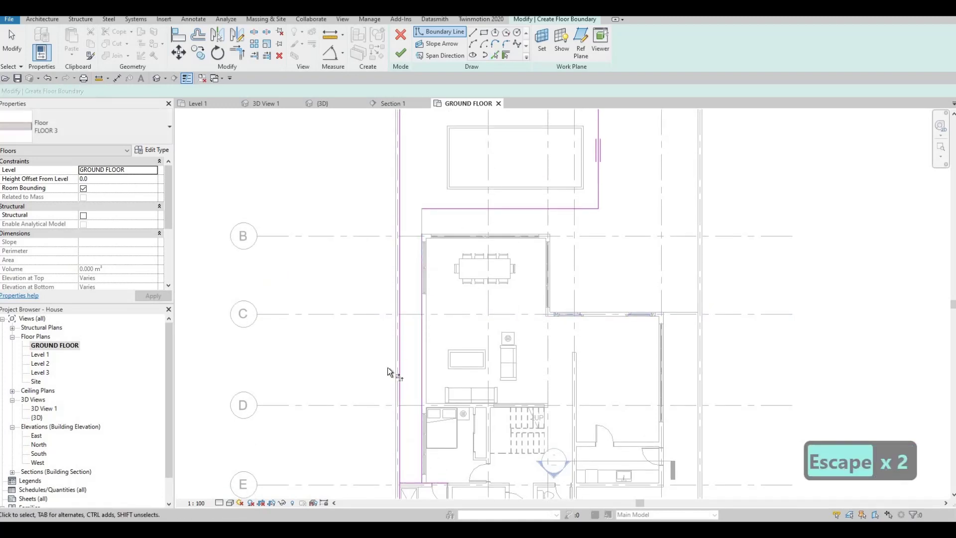
Step: Trim the picked FLOOR 3 boundary lines to corners so they form one closed loop around the sunken walls and side passage
key(t)
key(r)
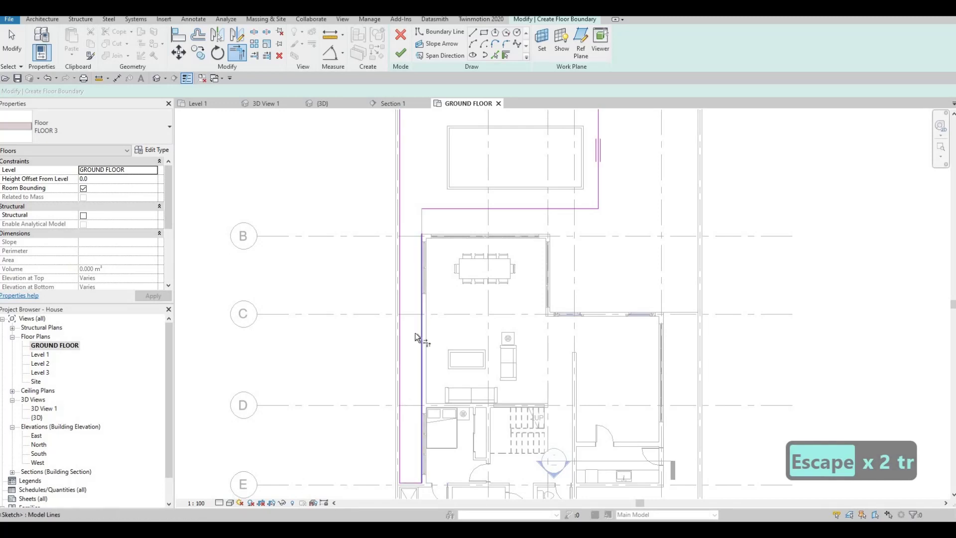
middle_drag(416, 333, 395, 430)
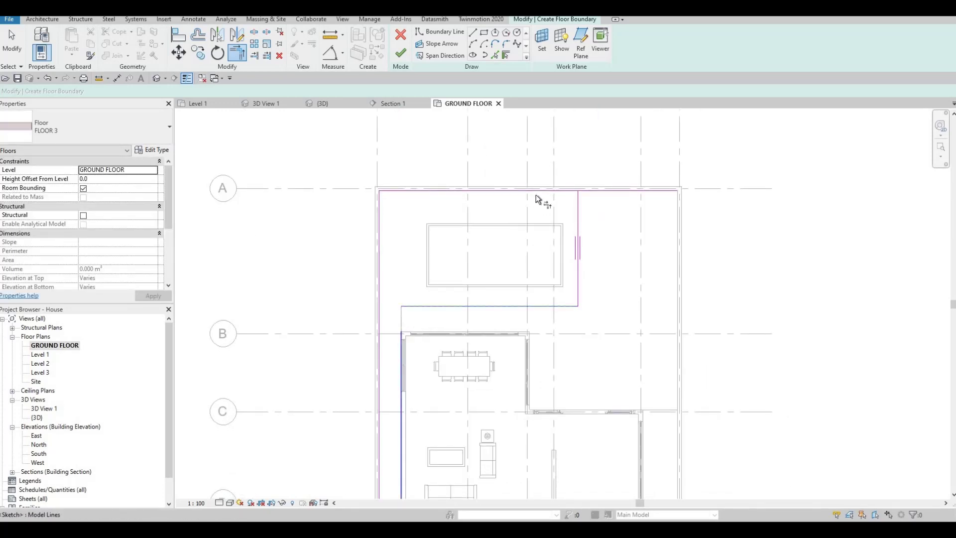
click(575, 208)
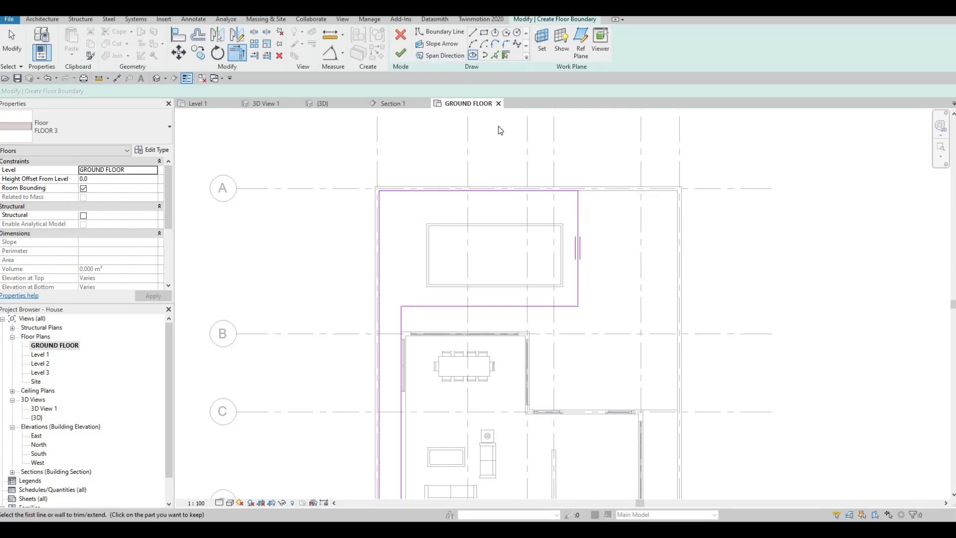
Step: Add a rectangular FLOOR 3 boundary in the strip between the kitchen-side house wall and the perimeter wall, from grid C to grid E
scroll(578, 267, down, 2)
middle_drag(600, 329, 549, 246)
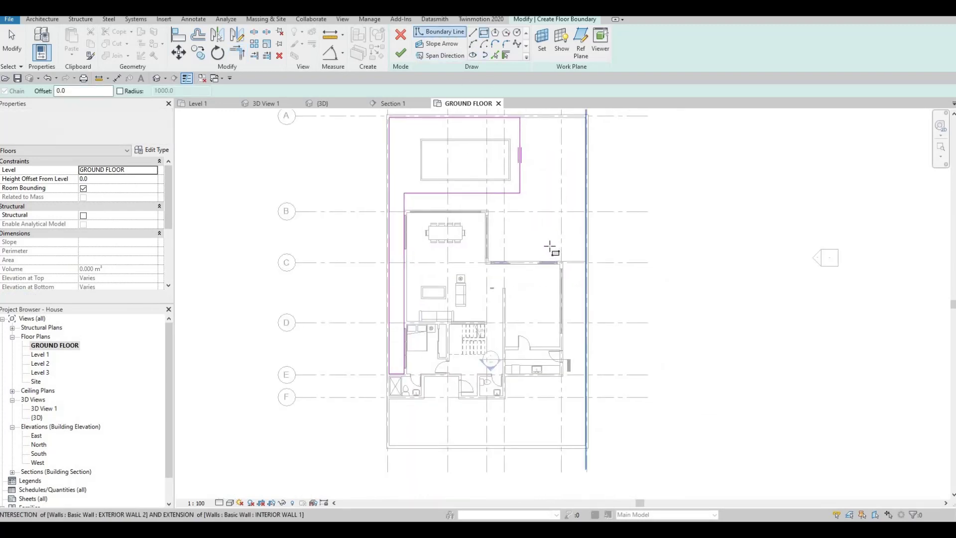
scroll(551, 247, up, 5)
click(540, 230)
scroll(578, 241, down, 5)
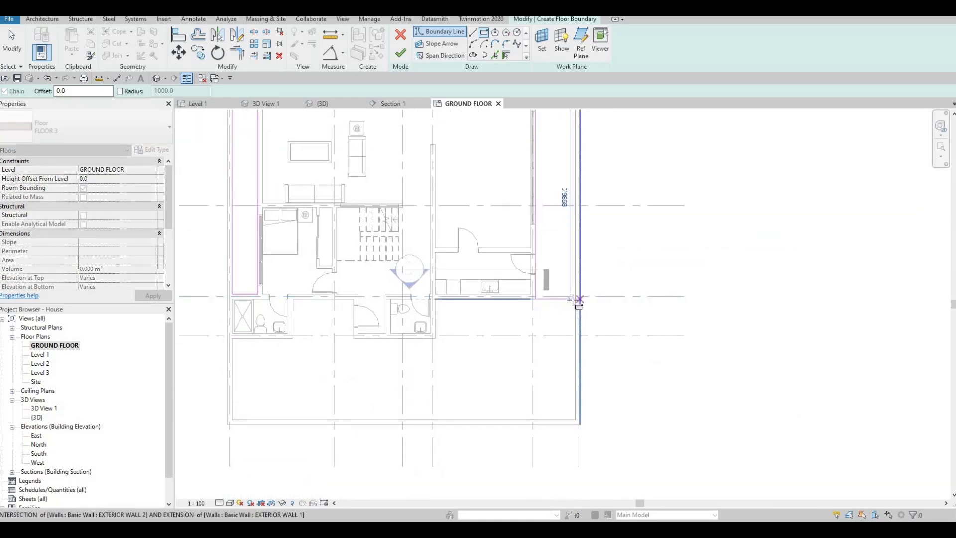
scroll(576, 302, up, 3)
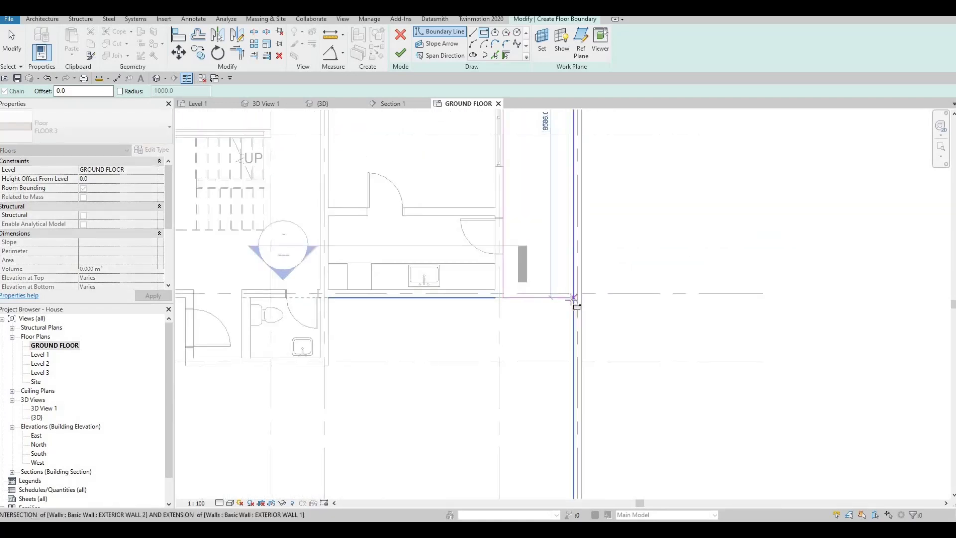
scroll(571, 302, up, 1)
click(574, 298)
key(Escape)
Step: Finish the FLOOR 3 boundary and inspect the new floor around the sunken walls in the {3D} view
scroll(531, 252, down, 4)
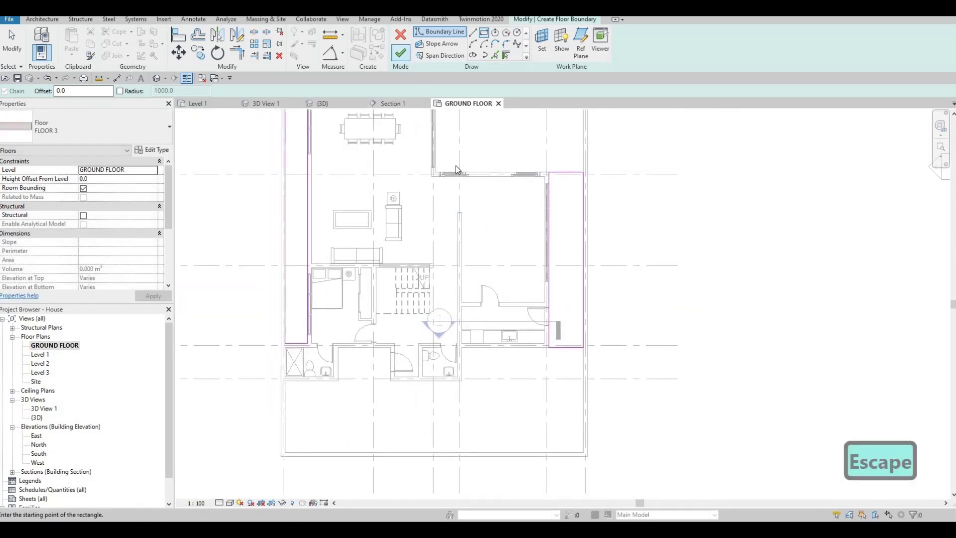
middle_drag(499, 263, 533, 341)
key(Escape)
key(Escape)
key(Escape)
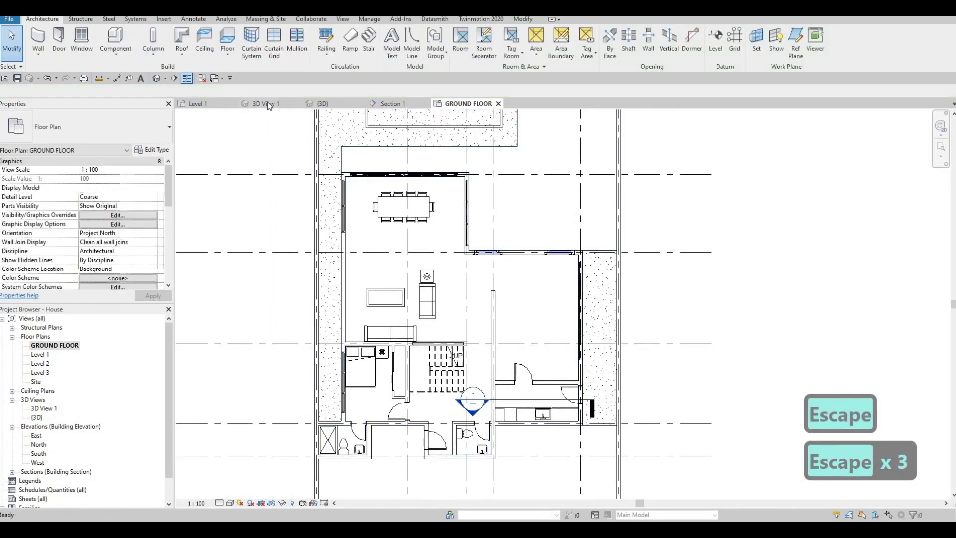
click(321, 104)
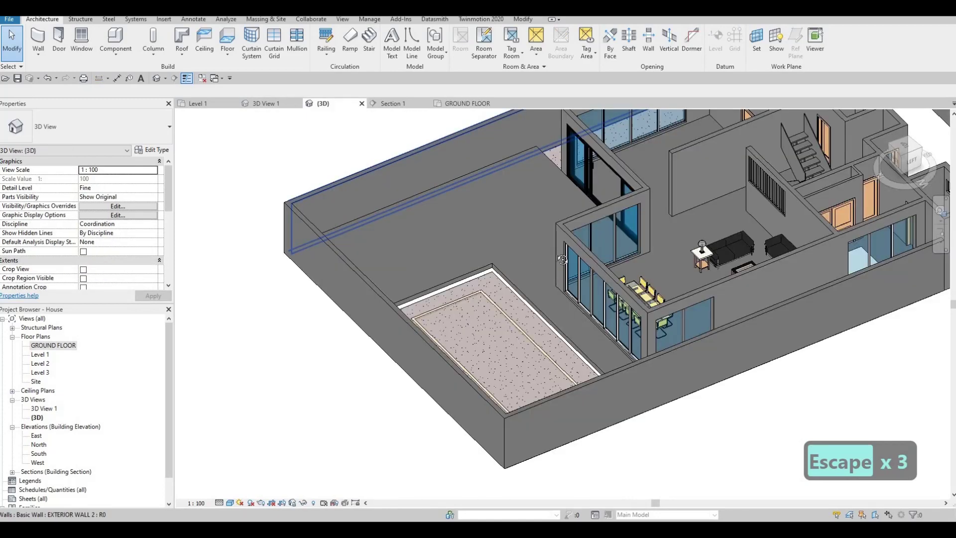
key(Escape)
shift+middle_drag(562, 259, 649, 231)
scroll(650, 231, up, 3)
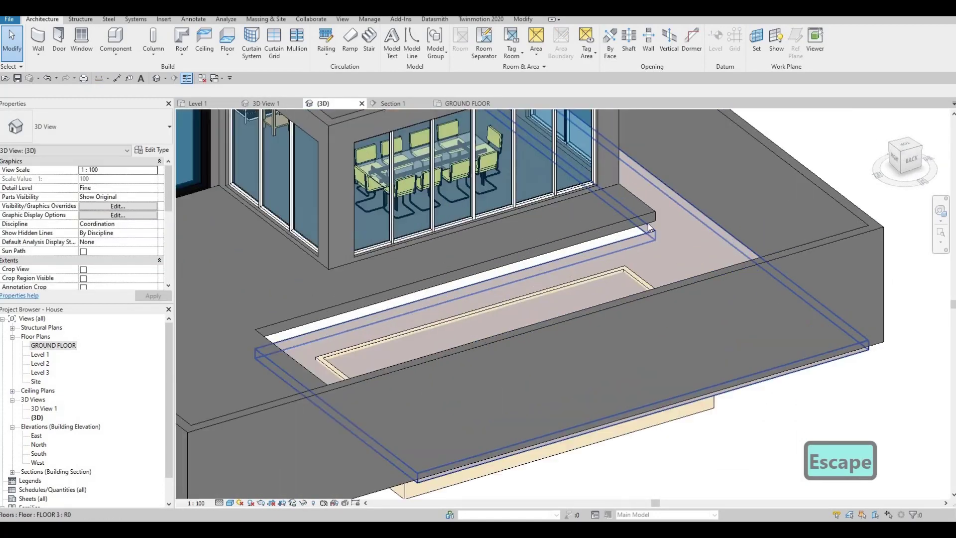
Step: Set the FLOOR 2 floor's level constraint to GROUND FLOOR
click(213, 155)
click(153, 170)
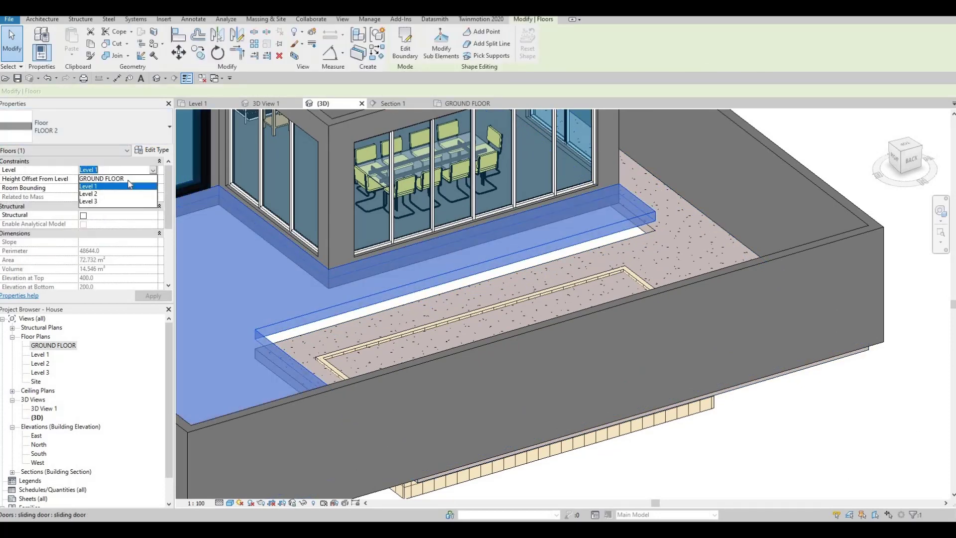
click(151, 296)
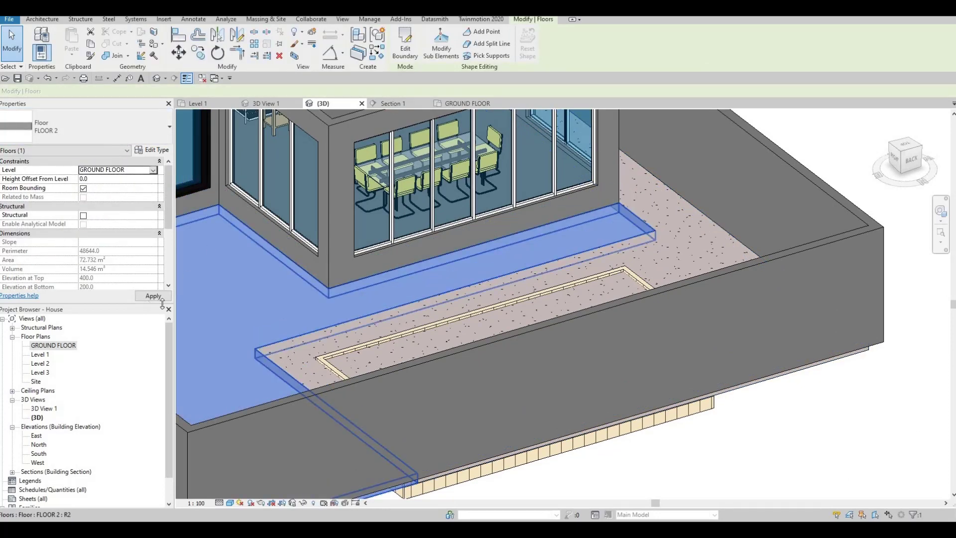
key(Escape)
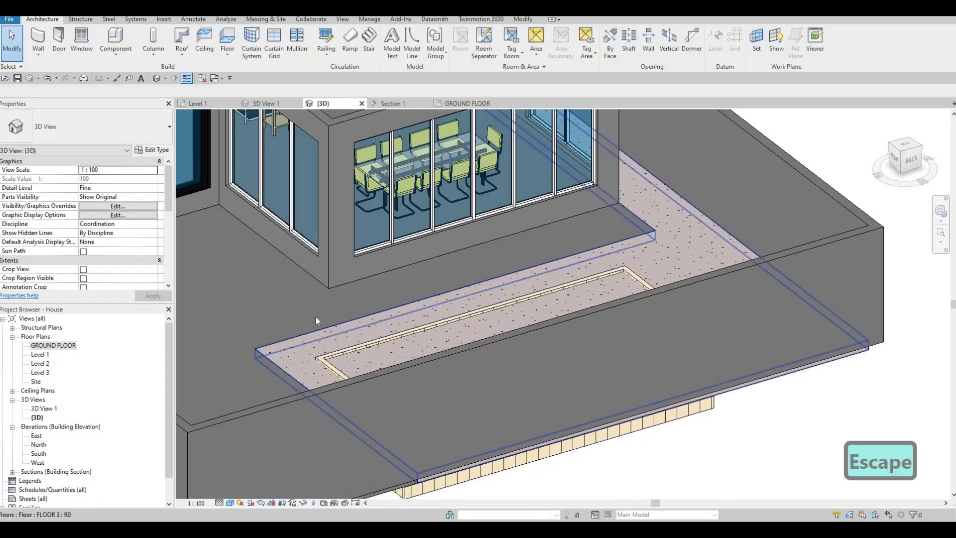
Step: Return the FLOOR 2 floor's level constraint to Level 1
click(256, 277)
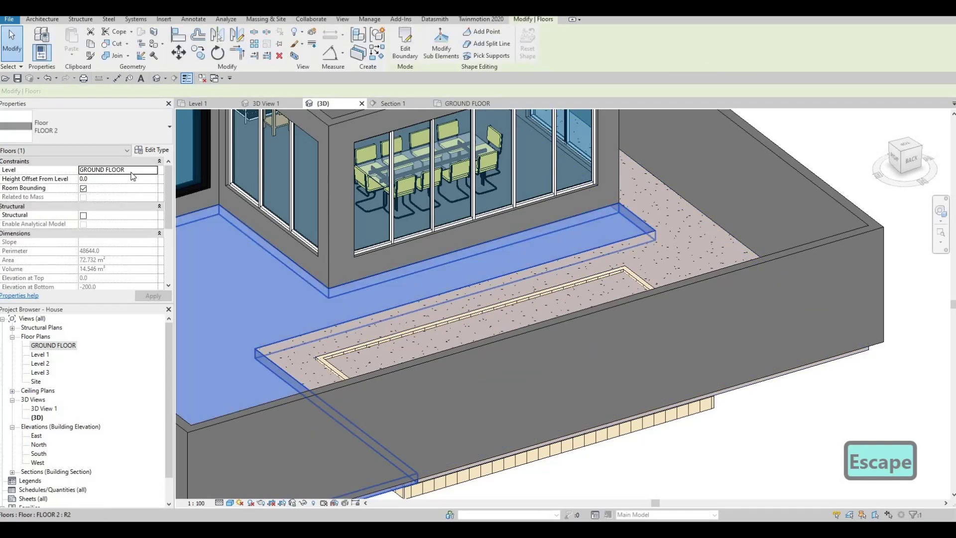
click(153, 170)
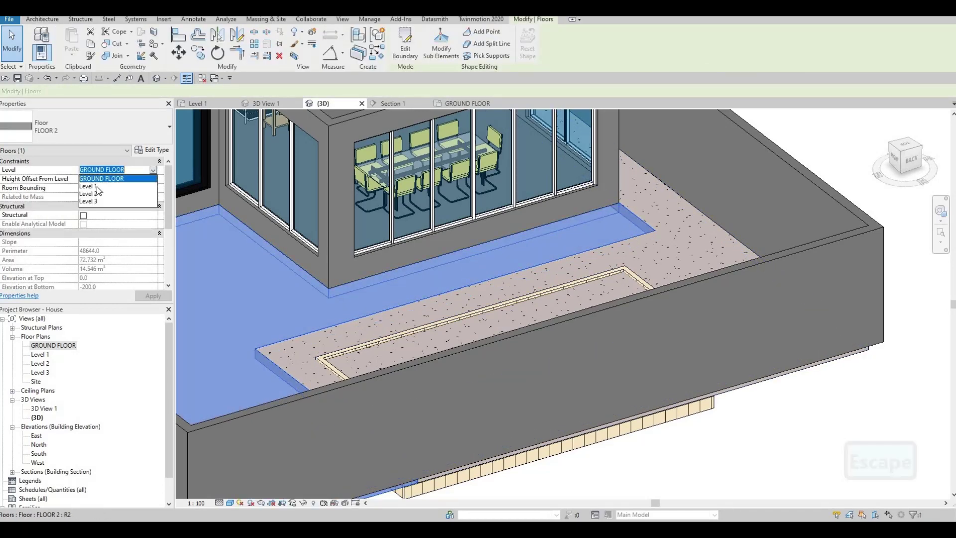
click(115, 186)
click(153, 296)
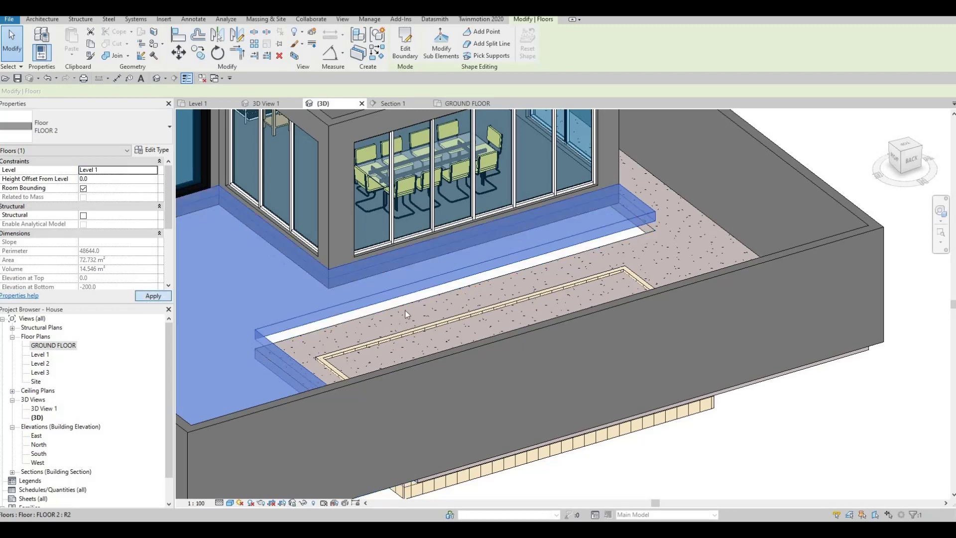
key(Escape)
Step: Examine from several angles how FLOOR 2 and FLOOR 3 meet around the sunken wall rectangle and the house
scroll(480, 338, up, 3)
shift+middle_drag(480, 338, 326, 307)
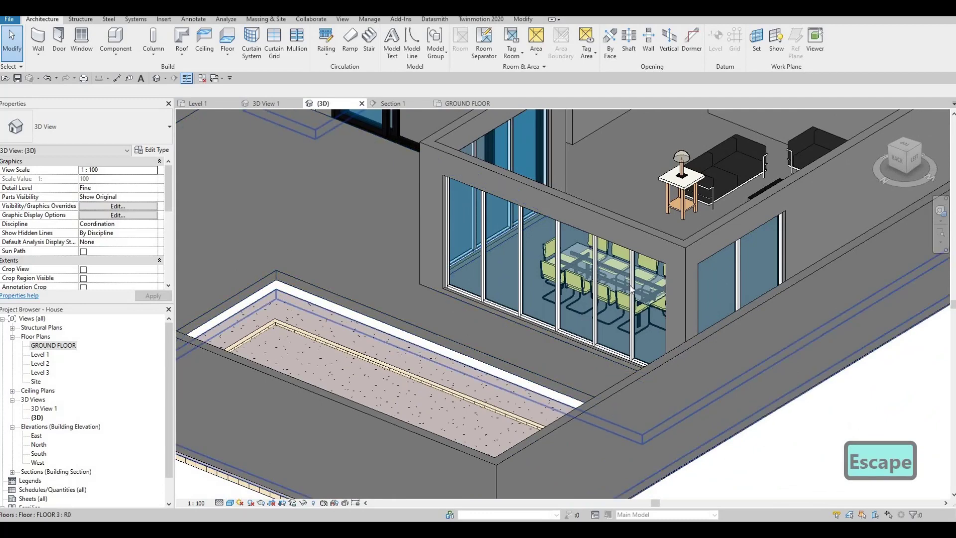
shift+middle_drag(629, 286, 746, 280)
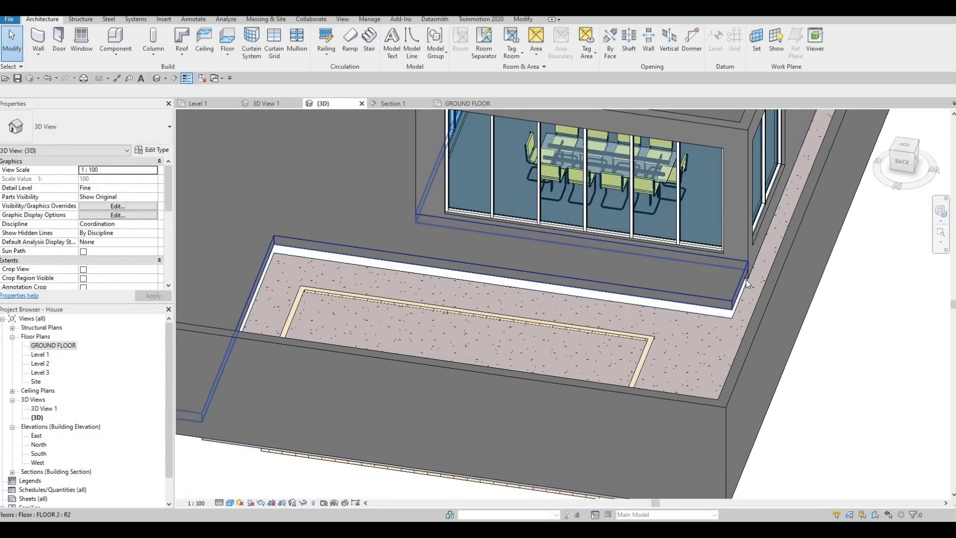
shift+middle_drag(660, 335, 354, 277)
shift+middle_drag(509, 287, 512, 258)
scroll(512, 259, down, 1)
scroll(513, 260, down, 2)
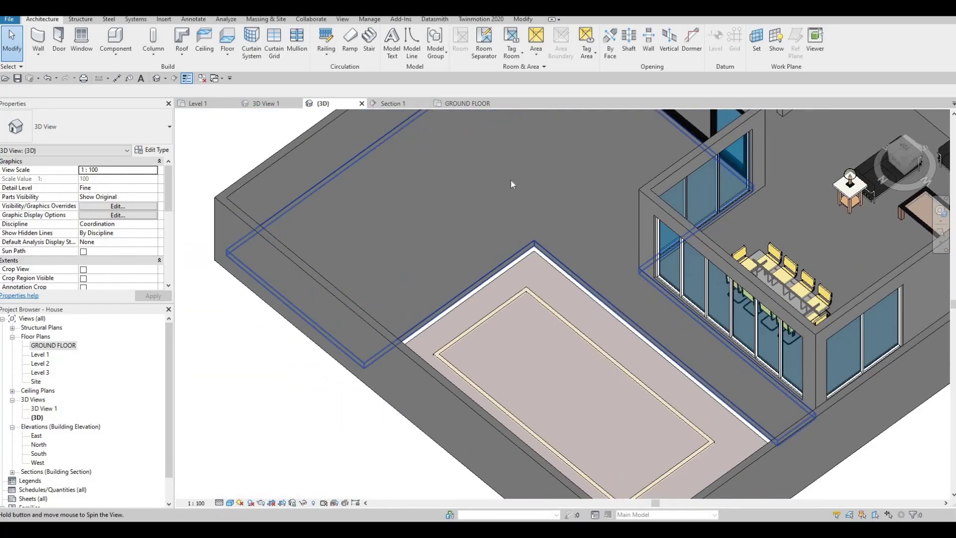
shift+middle_drag(510, 178, 466, 228)
scroll(466, 228, up, 2)
scroll(542, 257, down, 2)
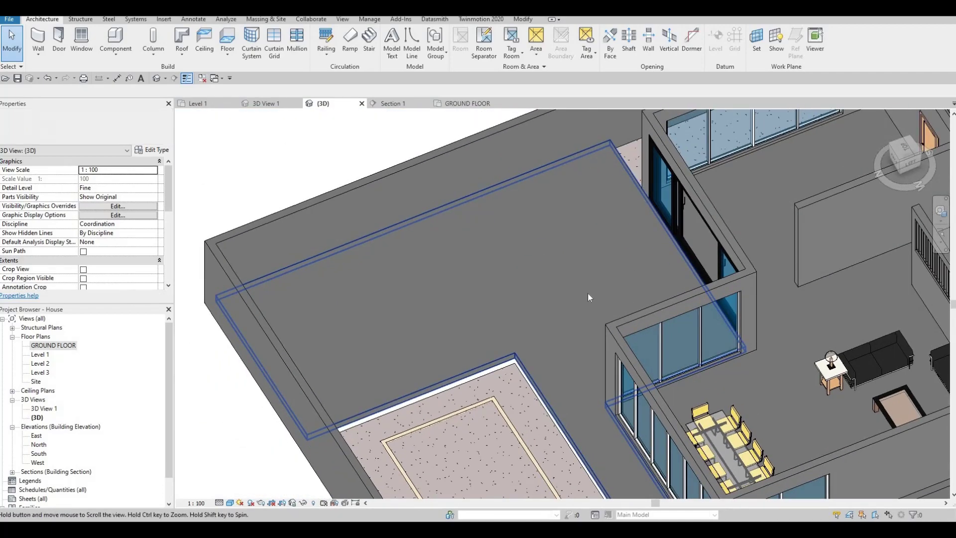
shift+middle_drag(588, 293, 429, 240)
scroll(468, 301, up, 2)
scroll(468, 302, down, 2)
scroll(429, 244, up, 2)
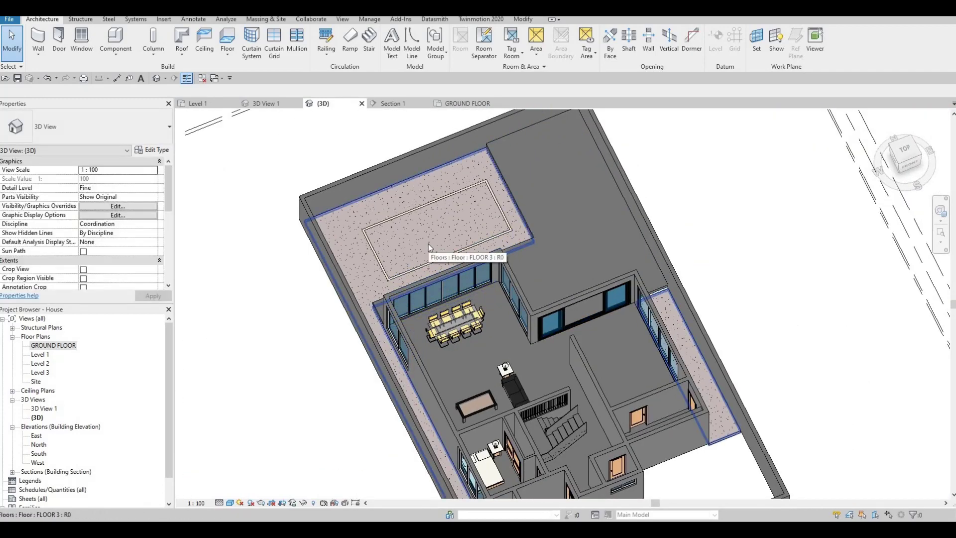
Step: Edit the FLOOR 3 boundary on the GROUND FLOOR plan, adding a 6700 by 3100 rectangular opening along the sunken walls' outer faces
click(428, 244)
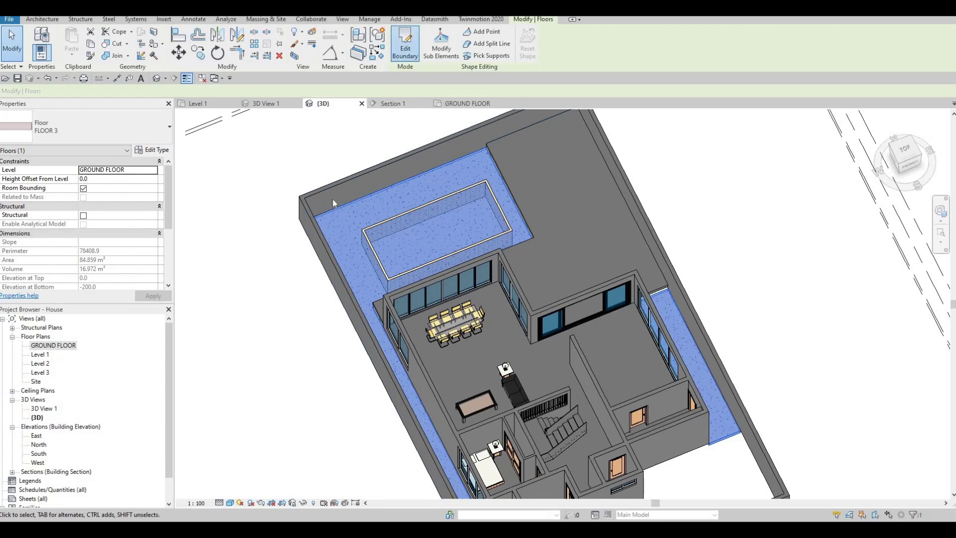
double_click(333, 199)
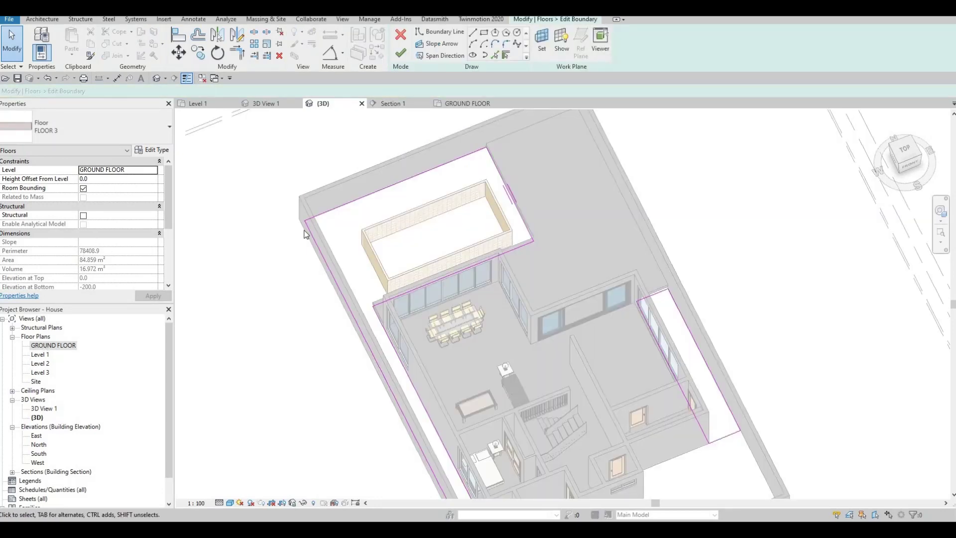
double_click(54, 345)
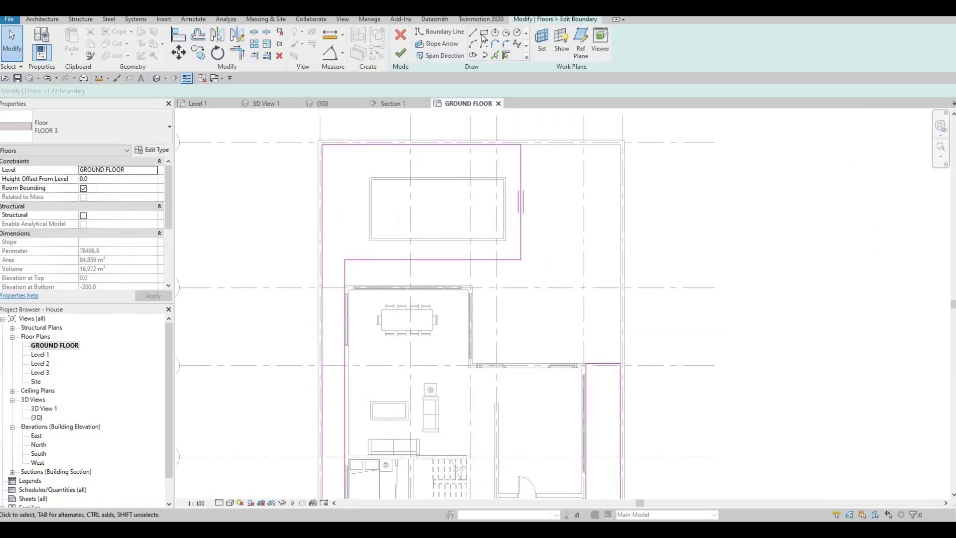
scroll(377, 169, up, 3)
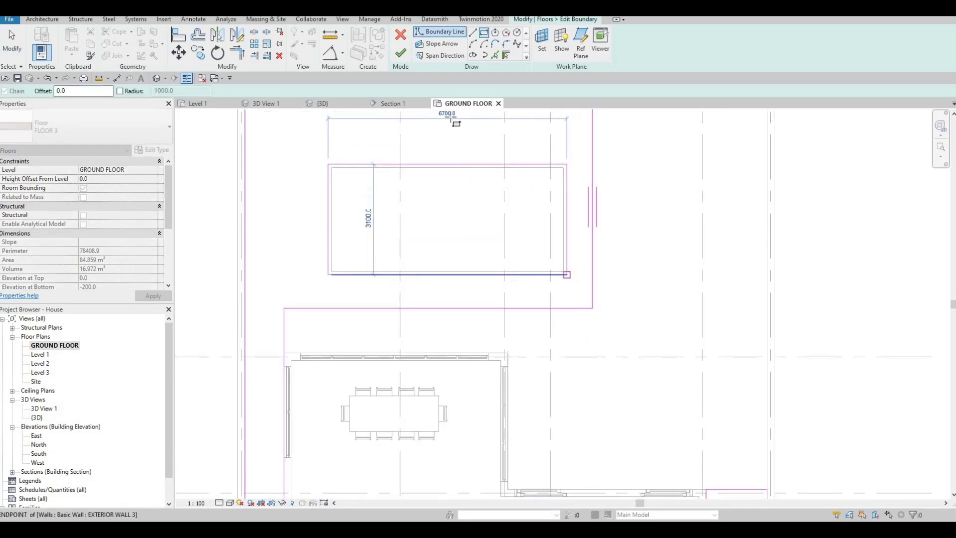
key(Escape)
click(404, 57)
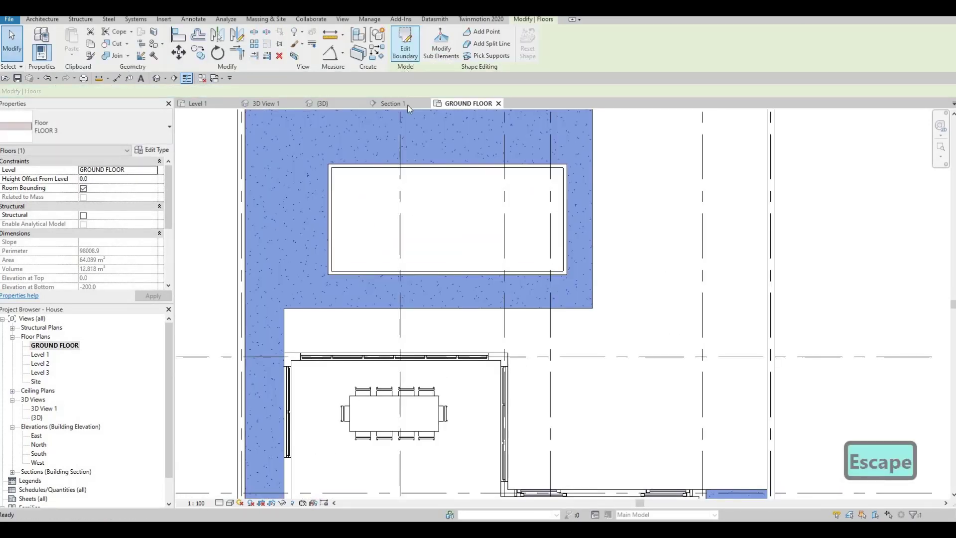
key(Escape)
key(Escape)
key(Escape)
Step: Copy the Ceramic Tile material name from the structure layer of the sunken rectangle's EXTERIOR WALL 3 type
middle_drag(382, 175, 395, 210)
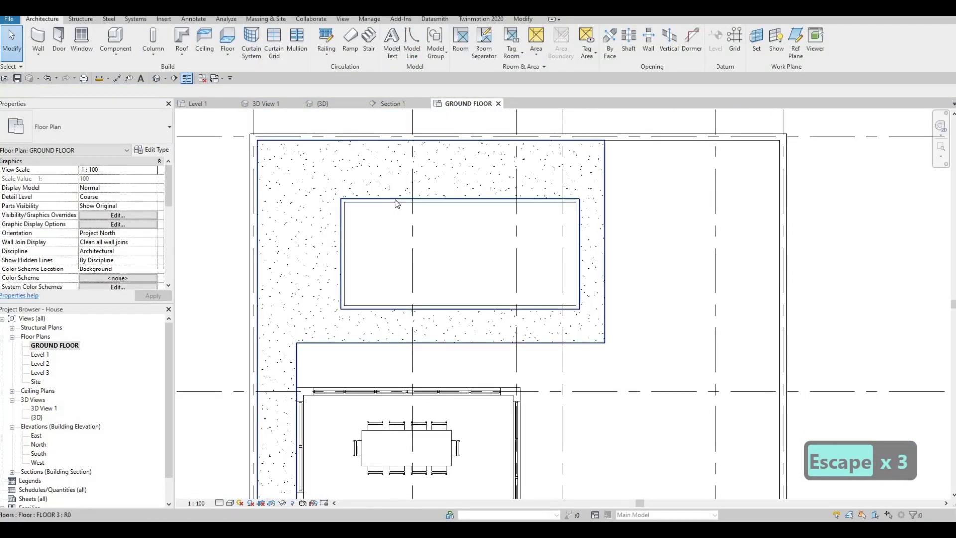
key(Tab)
click(397, 202)
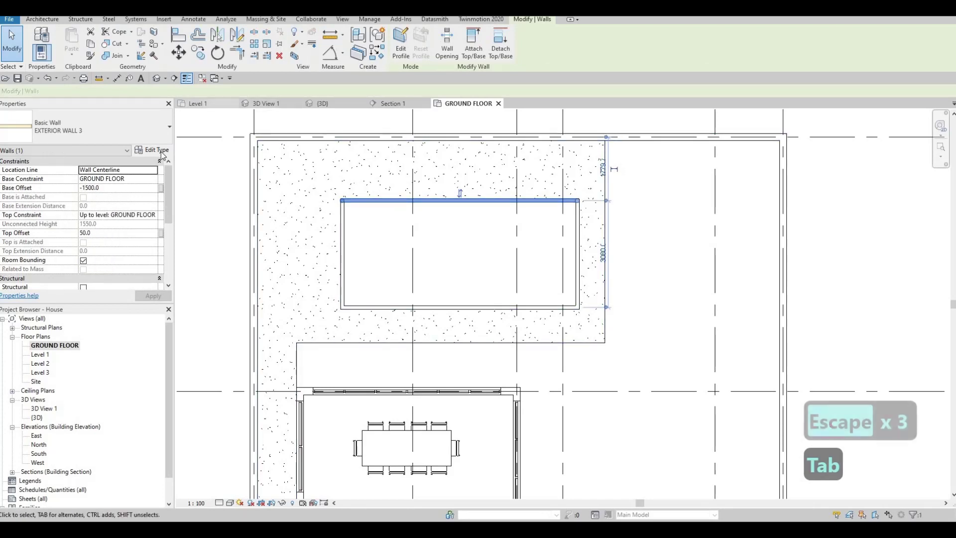
click(152, 150)
click(655, 171)
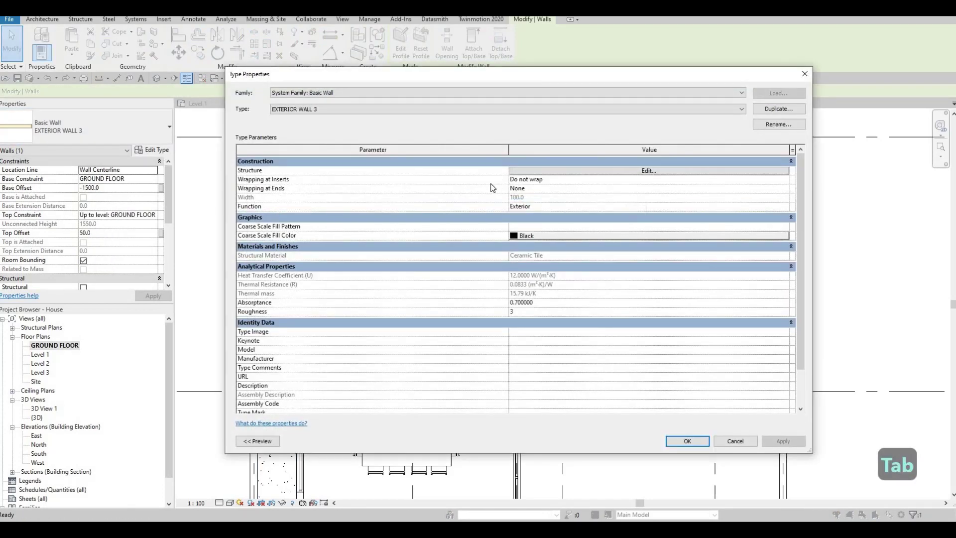
click(492, 169)
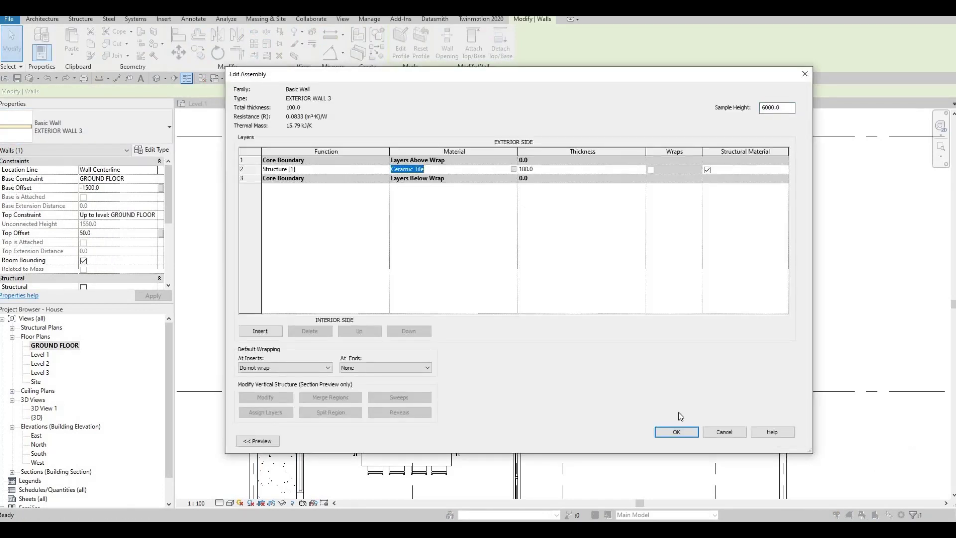
key(ctrl+c)
click(676, 432)
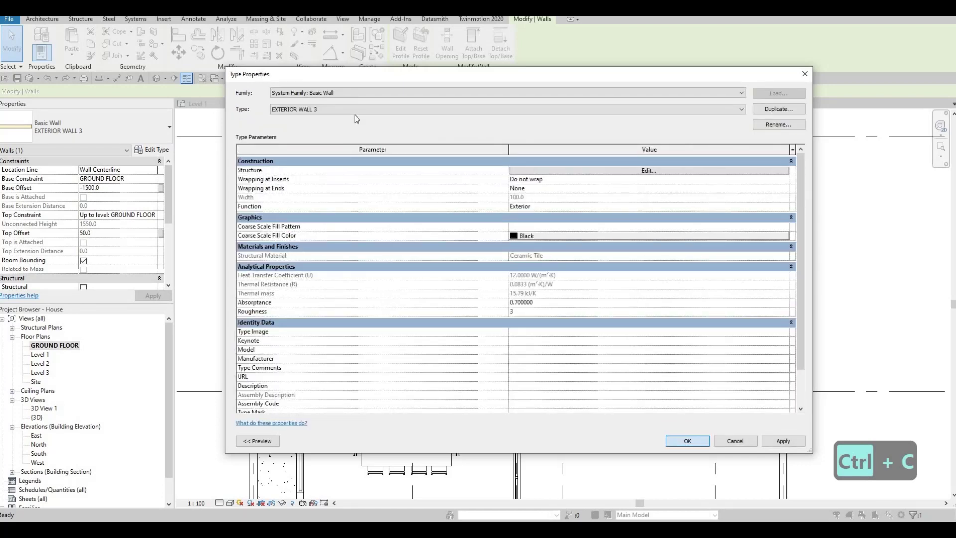
key(Escape)
key(Escape)
Step: Start an in-place model component in the Generic Models category, accepting the suggested name
click(128, 58)
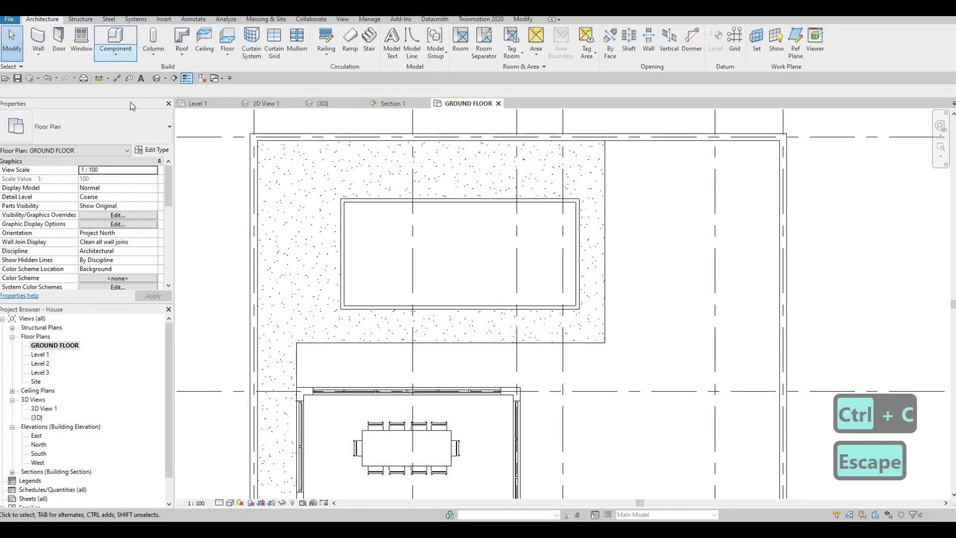
click(134, 94)
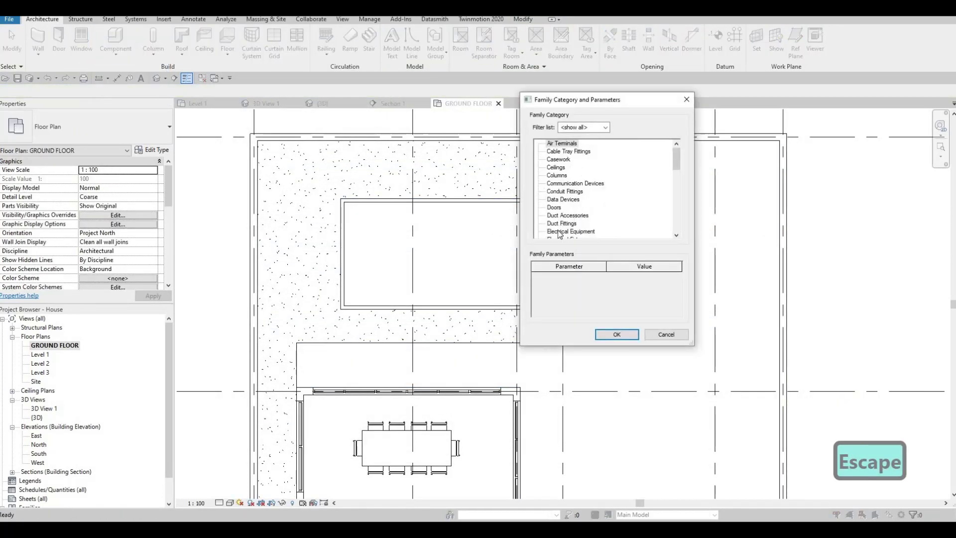
scroll(561, 234, down, 3)
scroll(560, 233, down, 2)
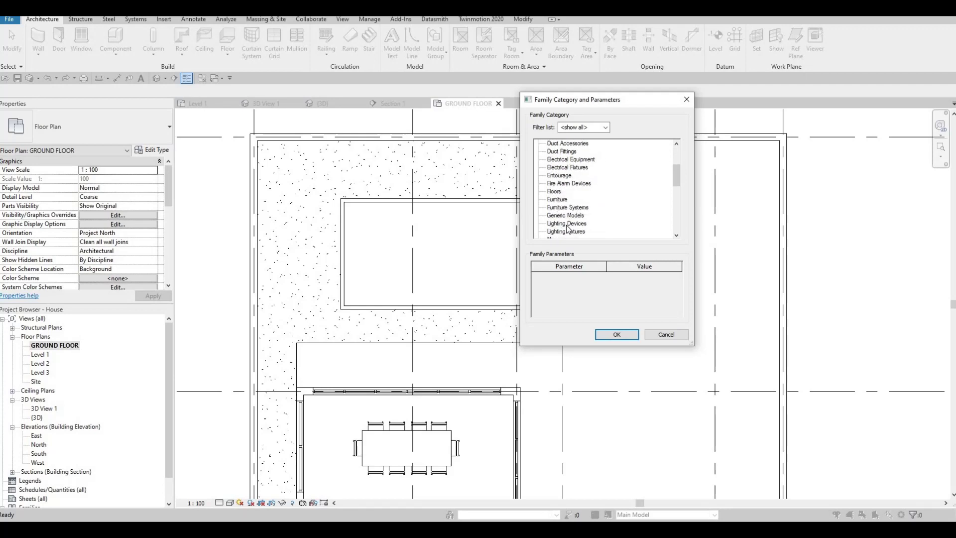
key(Return)
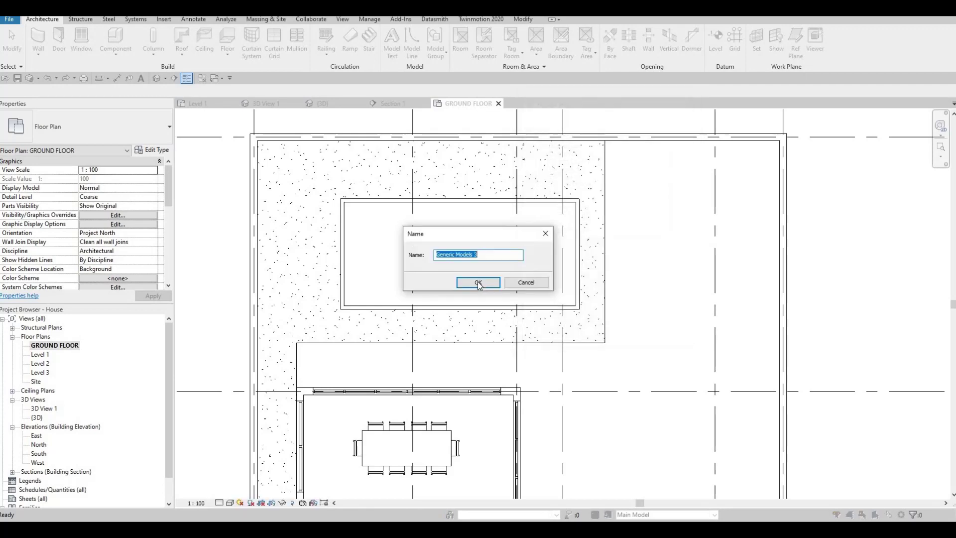
key(Return)
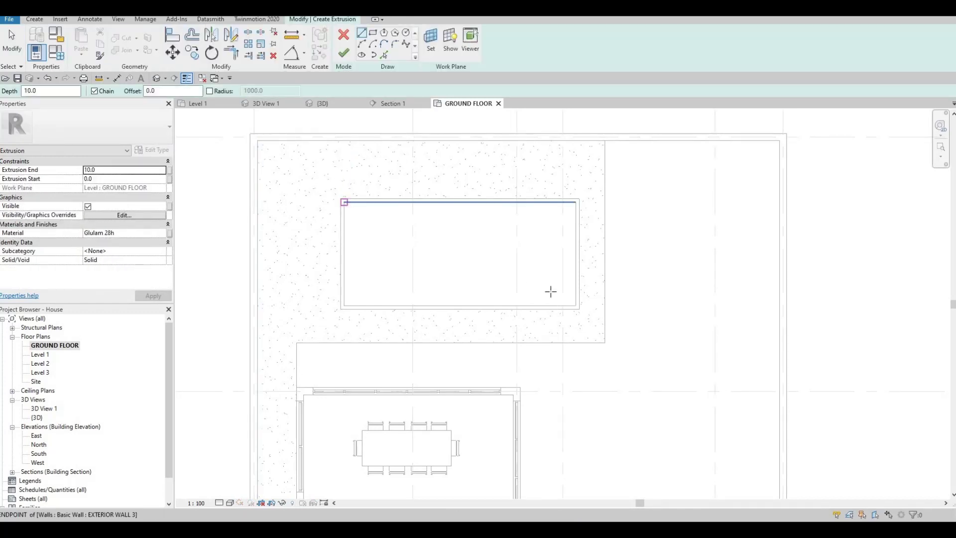
Step: Create an extrusion from a 6500 by 2900 rectangle along the sunken walls' inner faces, using the copied Ceramic Tile material
key(Escape)
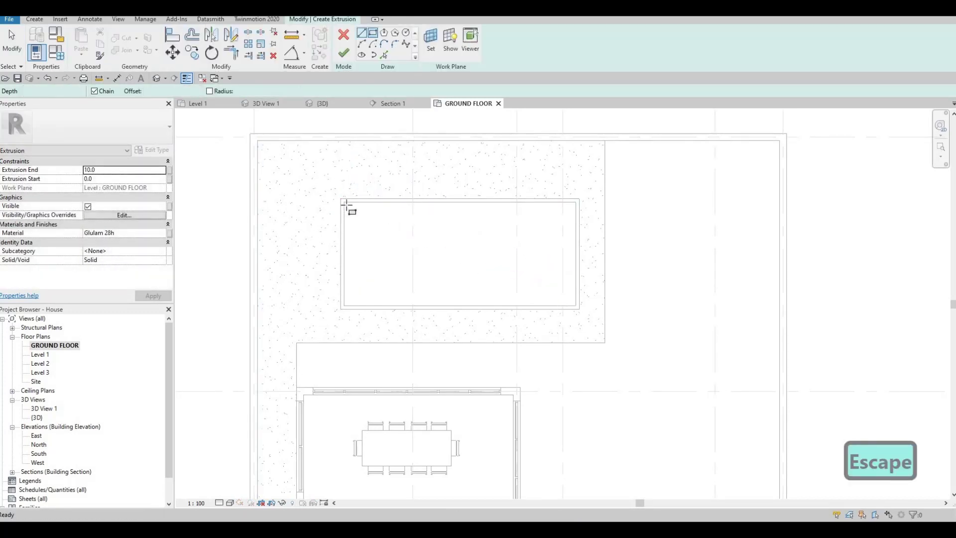
click(344, 202)
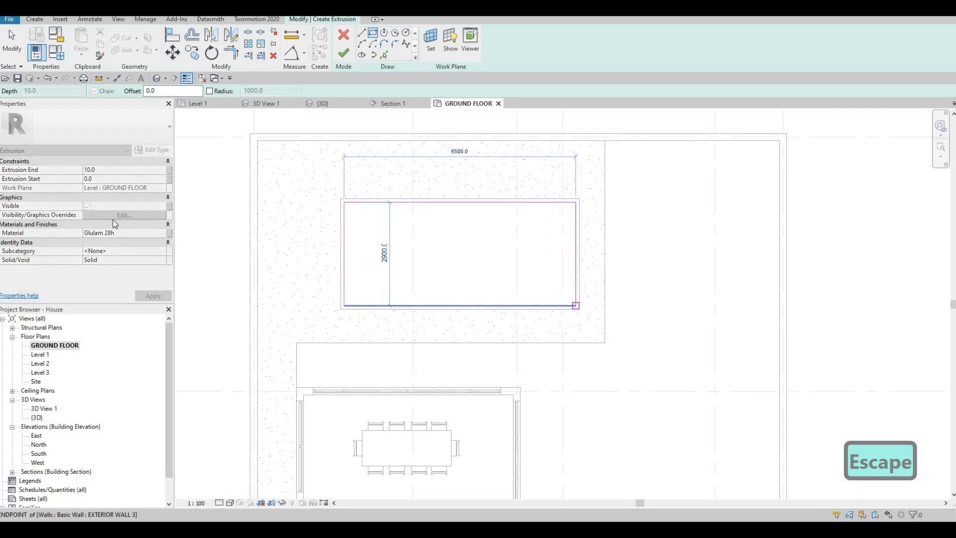
key(Escape)
click(133, 233)
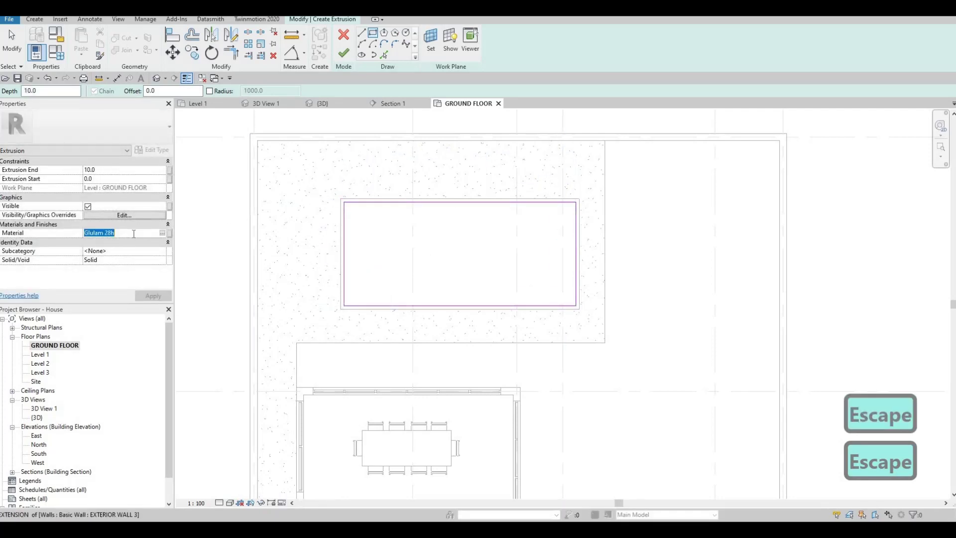
key(ctrl+v)
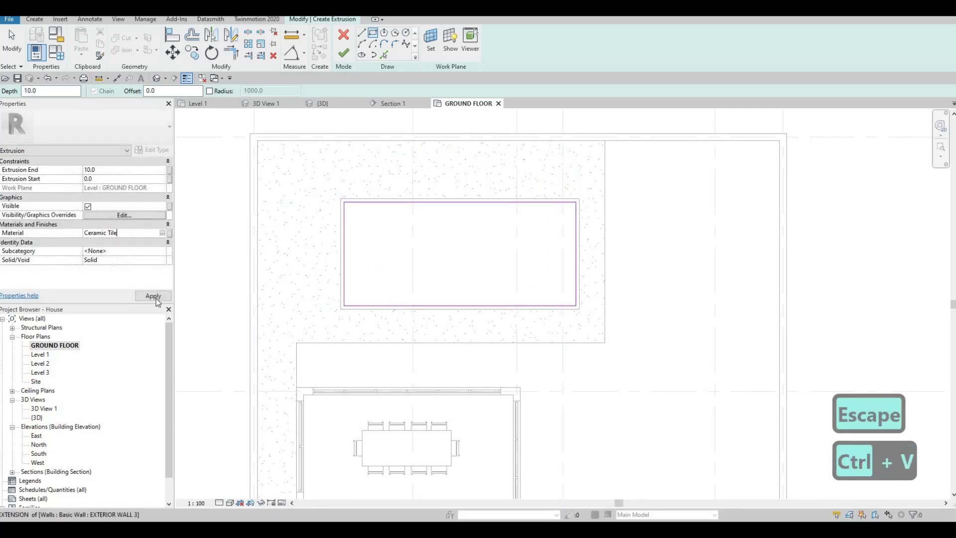
click(345, 53)
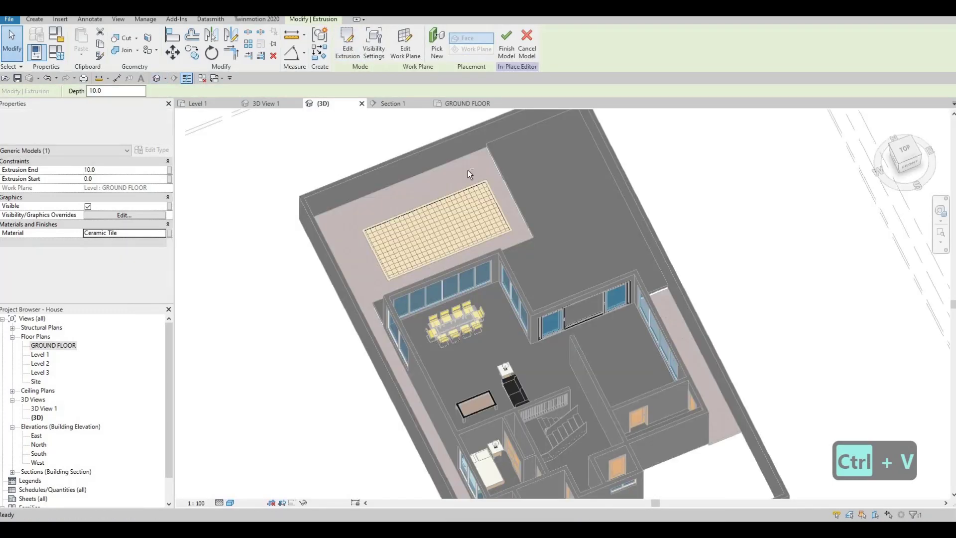
Step: Lower the ceramic tile extrusion to the foot of the sunken walls in the 3D view to form the pool's floor
shift+middle_drag(468, 170, 435, 260)
click(434, 259)
scroll(433, 262, up, 2)
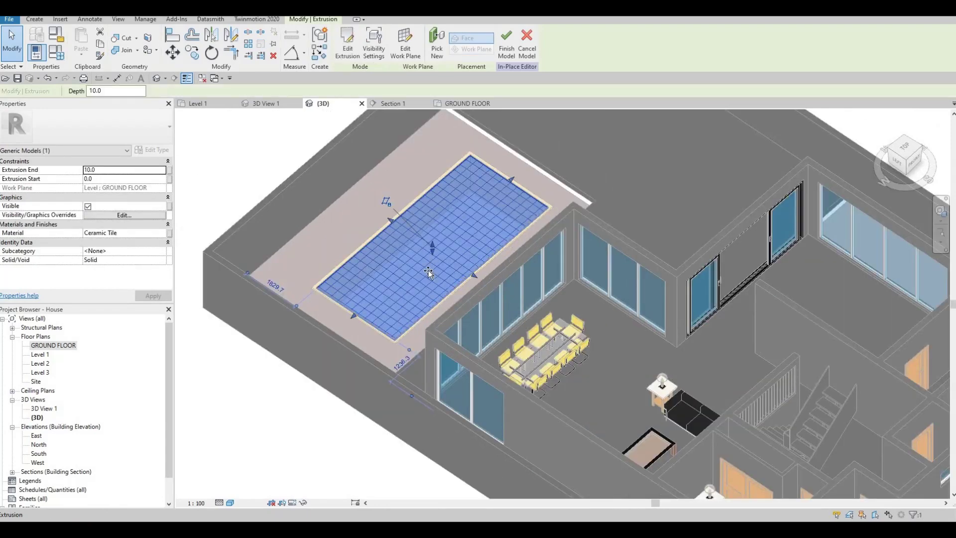
drag(433, 265, 449, 267)
key(Escape)
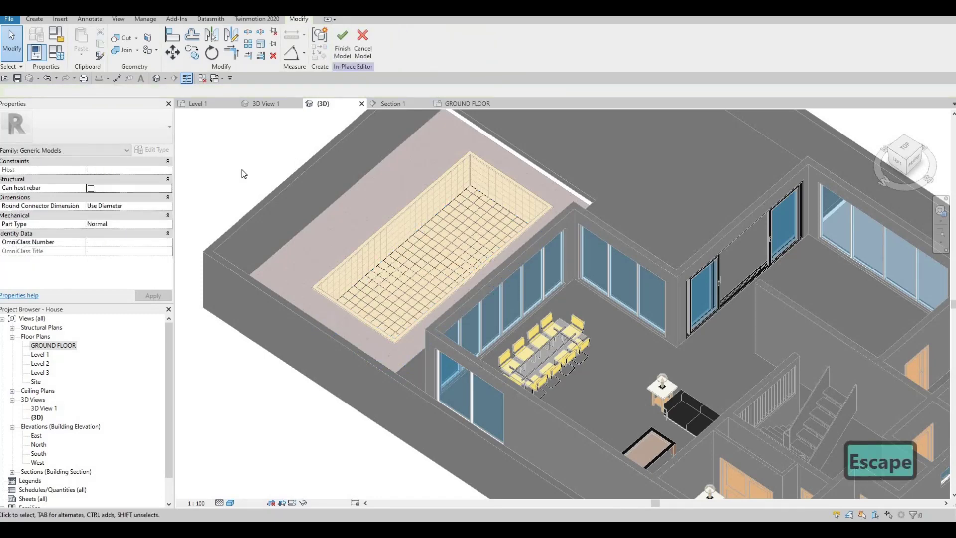
Step: Start a second extrusion on the GROUND FLOOR plan and set its material to Water
click(467, 103)
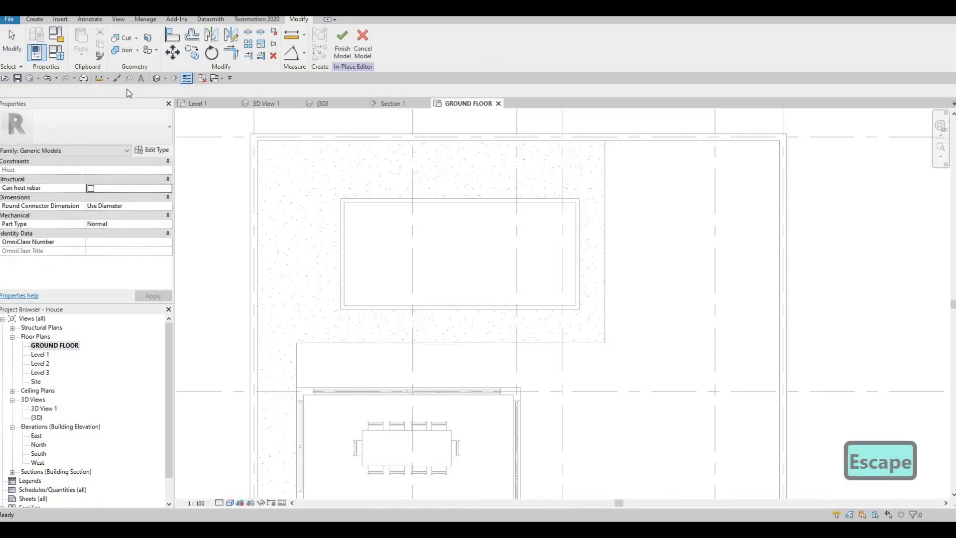
click(34, 19)
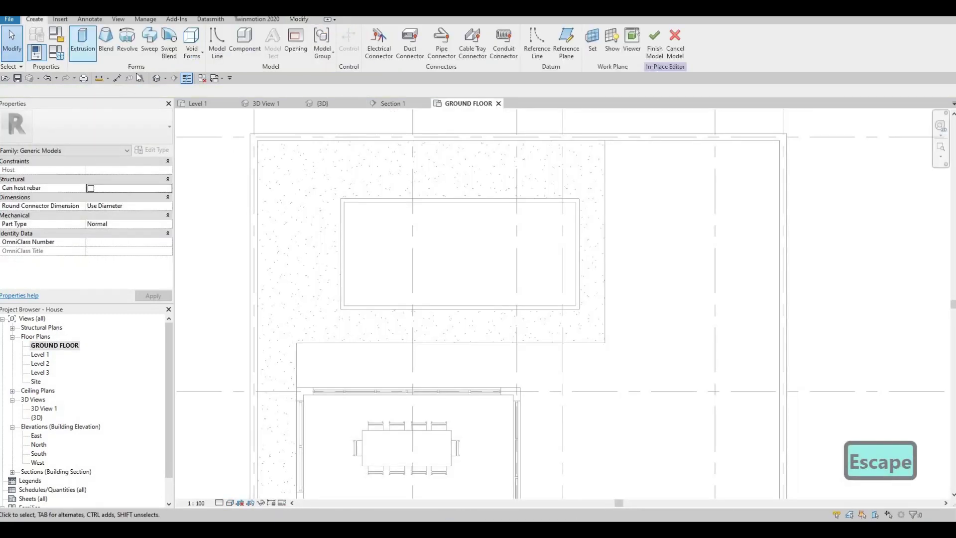
click(82, 42)
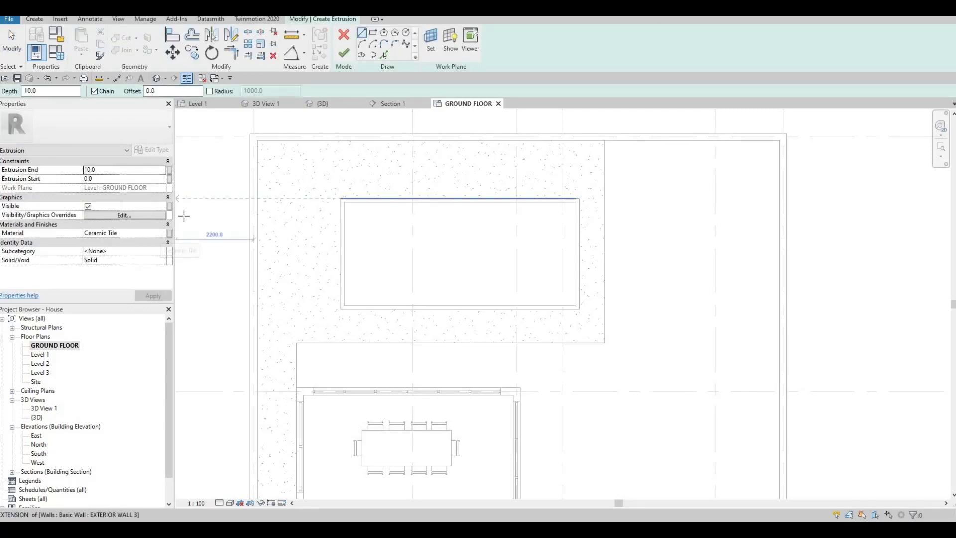
click(165, 234)
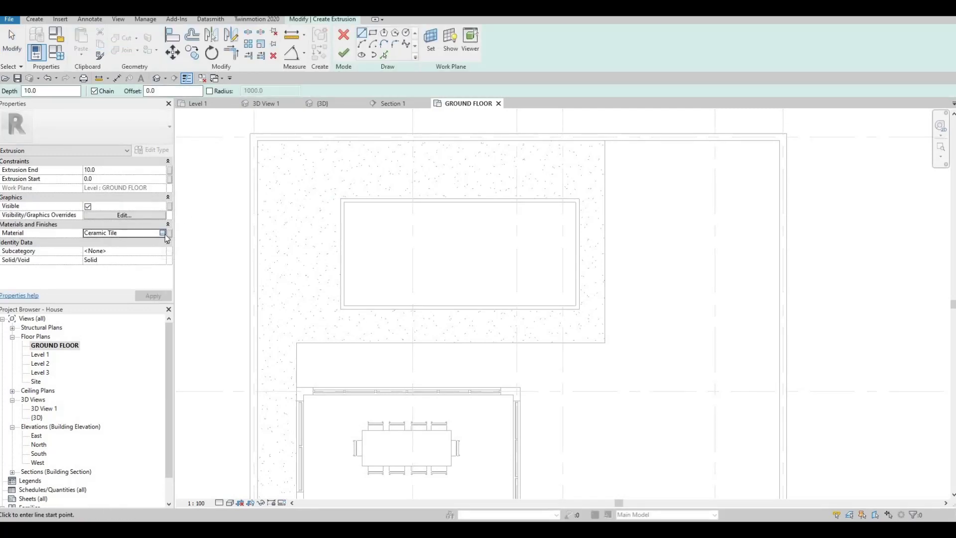
click(172, 234)
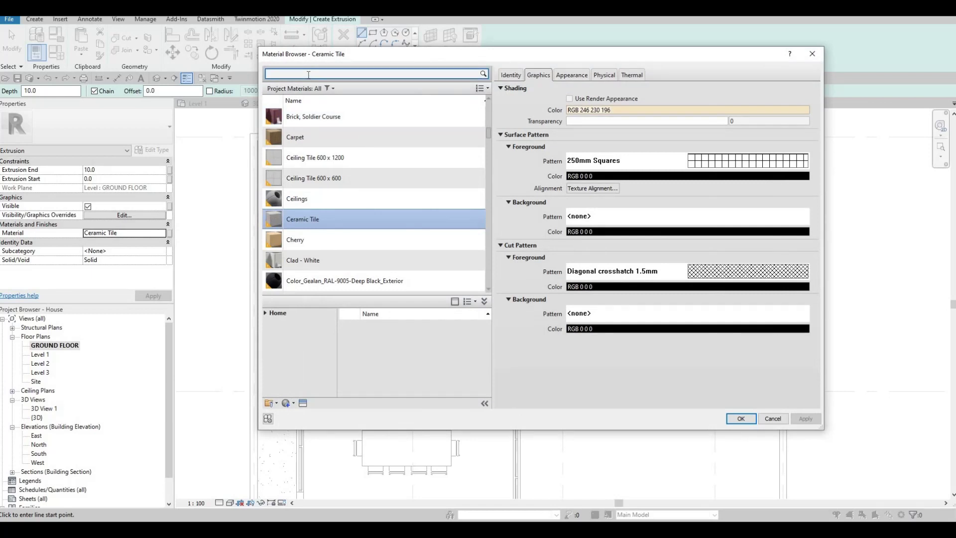
click(313, 74)
text(WATER)
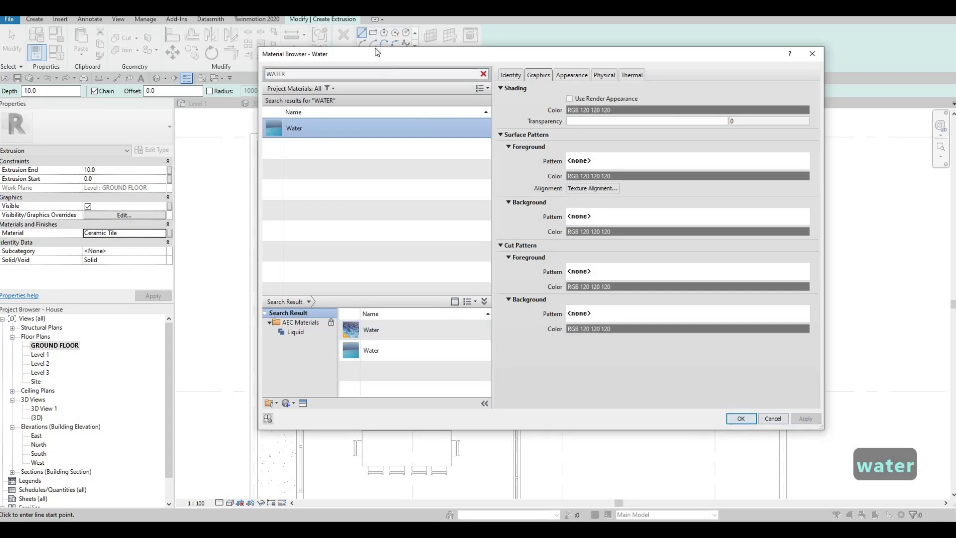
click(742, 419)
Step: Sketch the water outline as a 6500 by 2900 rectangle along the pool walls' inner faces and finish the extrusion
click(345, 203)
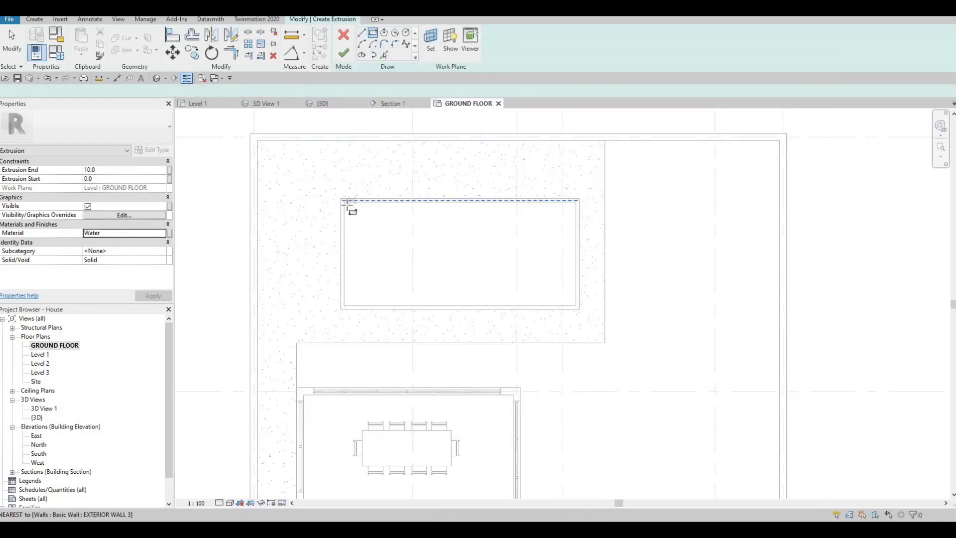
click(575, 306)
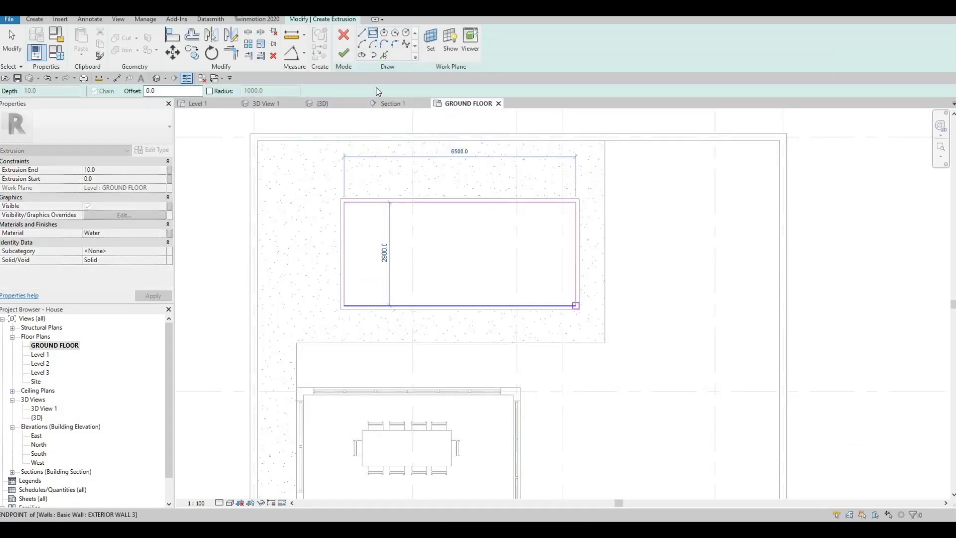
click(343, 52)
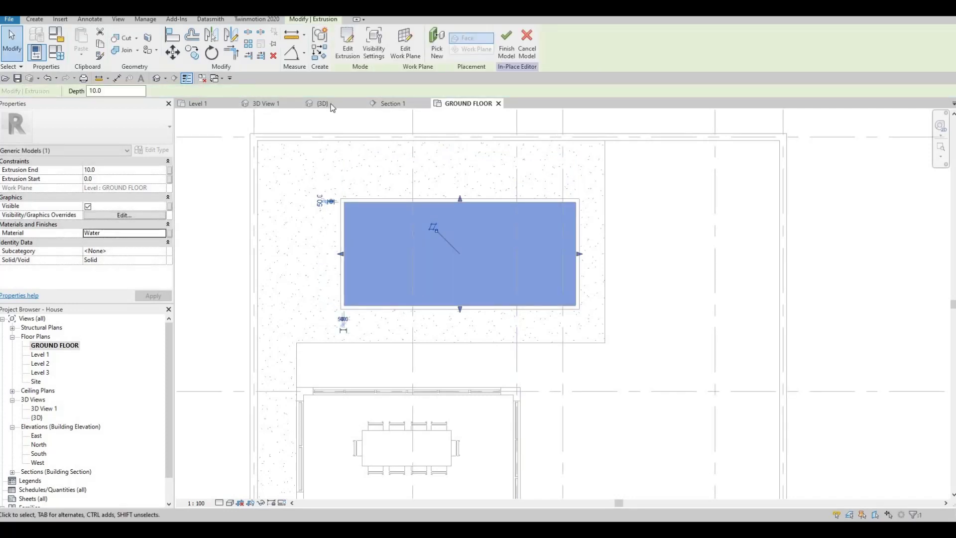
Step: Reshape the water extrusion in 3D to run from about -303.3 to about -46.9, and finish the in-place model
key(ctrl+Tab)
scroll(437, 232, up, 5)
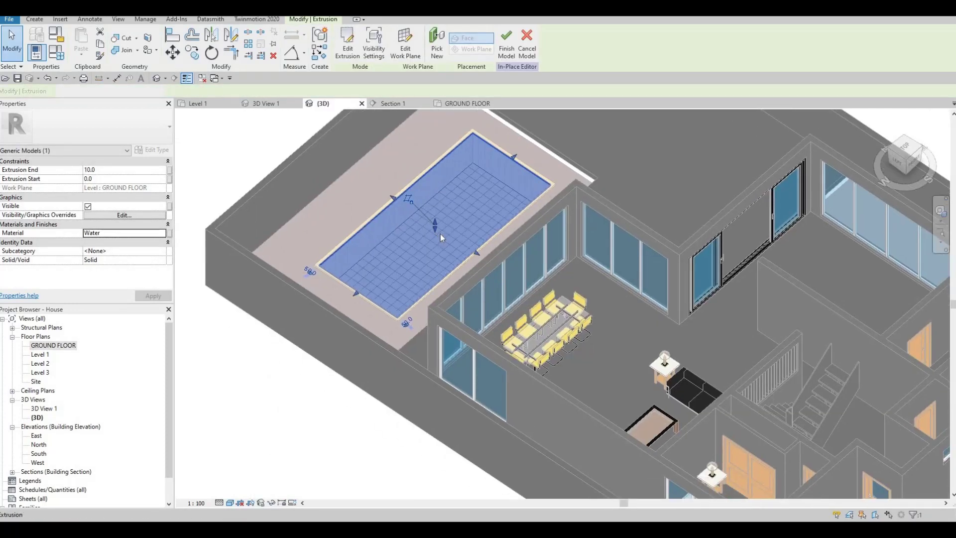
drag(438, 234, 438, 224)
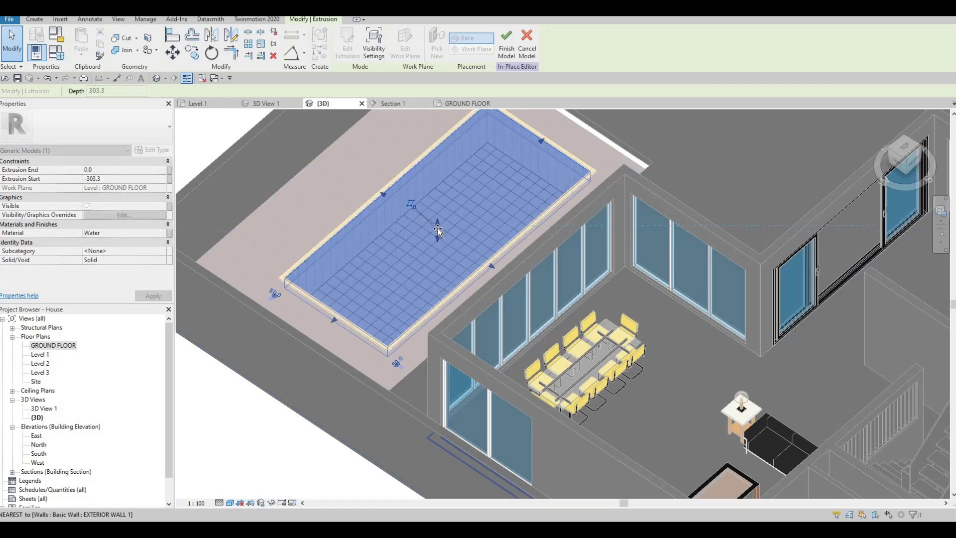
drag(437, 229, 437, 230)
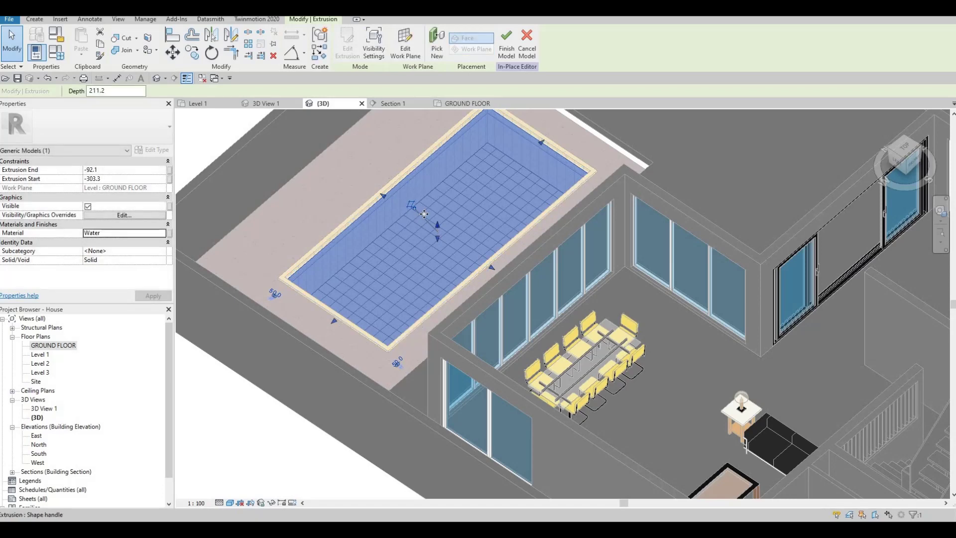
scroll(422, 214, up, 3)
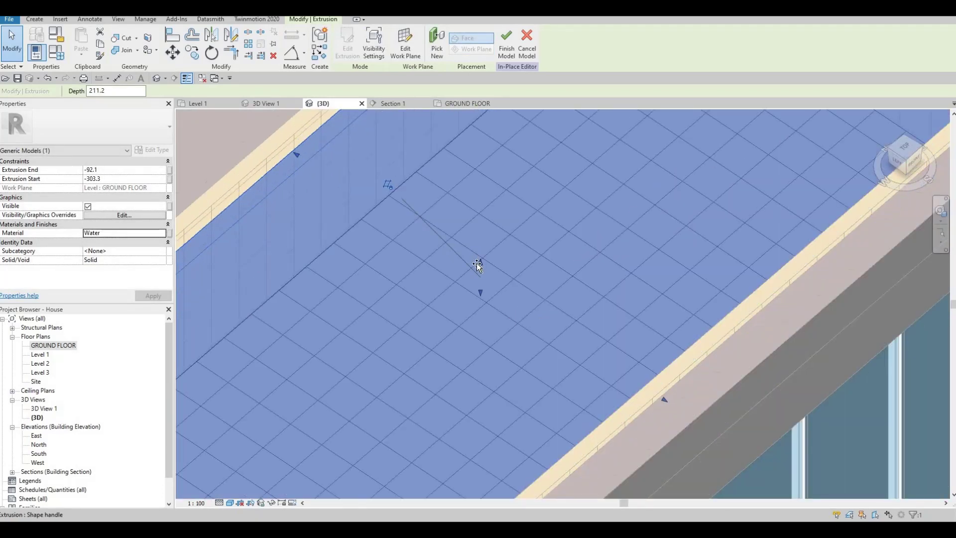
drag(480, 261, 478, 260)
key(Escape)
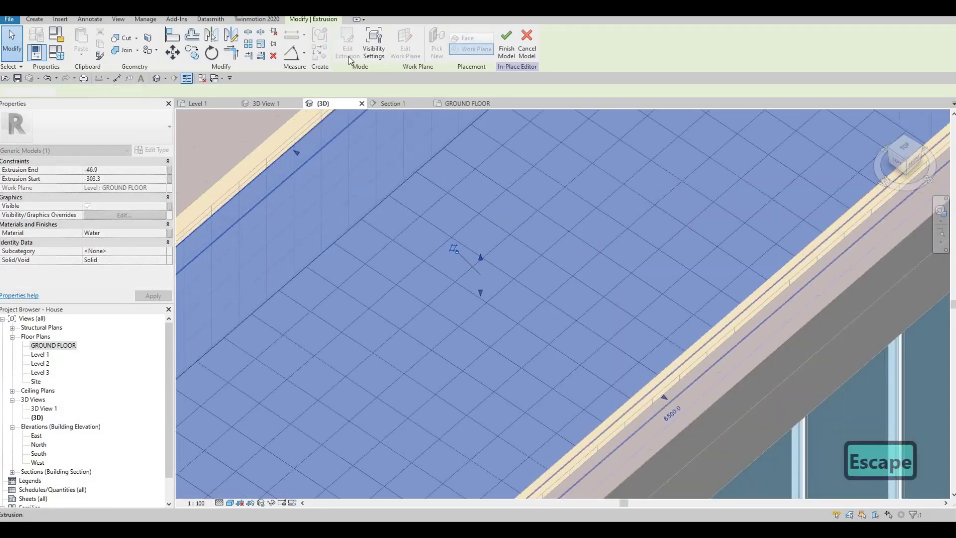
scroll(500, 200, down, 5)
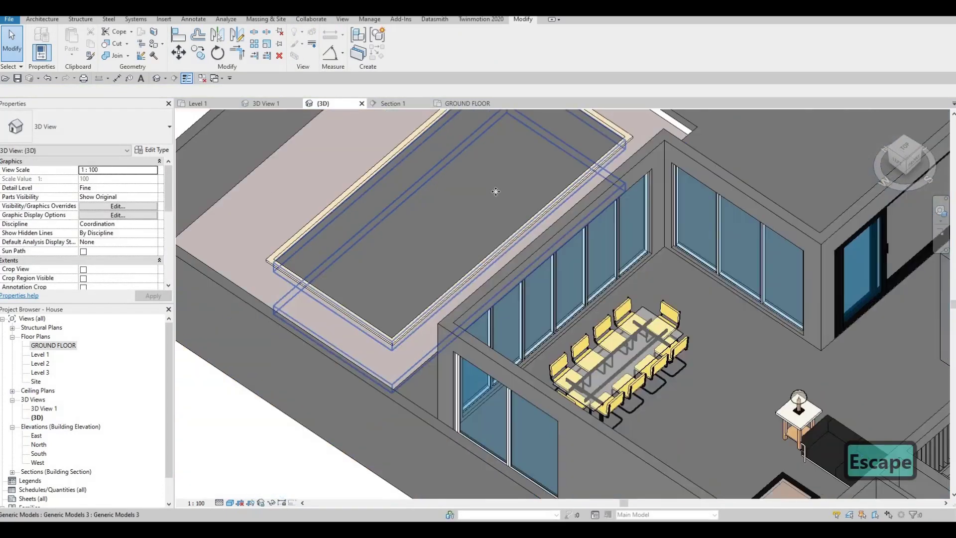
key(Escape)
Step: Inspect the pool model and the surrounding house from several angles in the 3D view
click(495, 191)
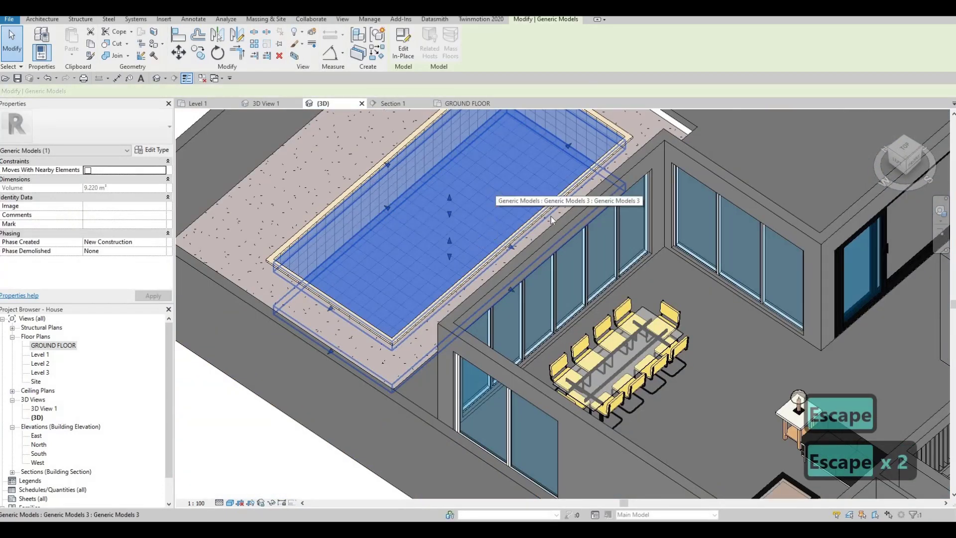
scroll(551, 216, down, 3)
key(Escape)
key(Escape)
shift+middle_drag(347, 235, 310, 219)
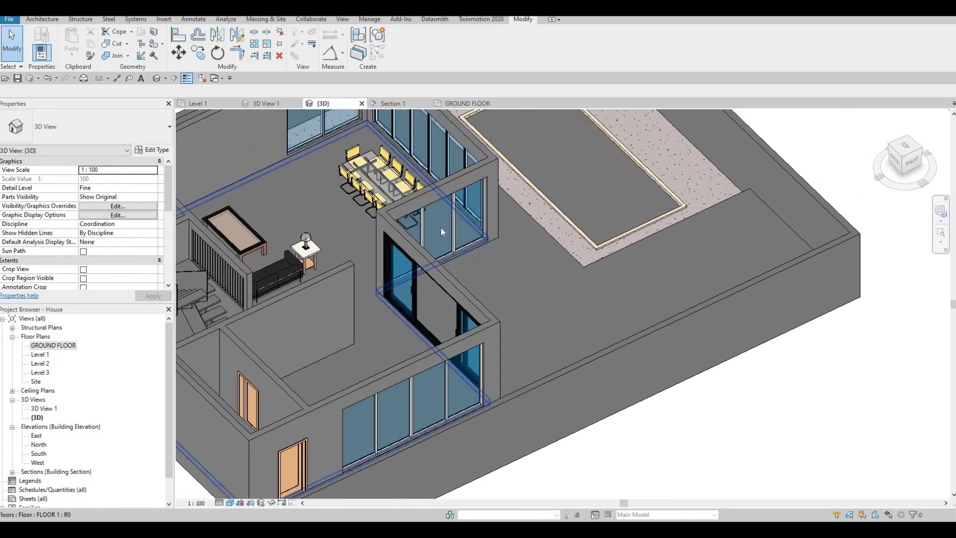
scroll(483, 235, down, 3)
shift+middle_drag(647, 310, 535, 238)
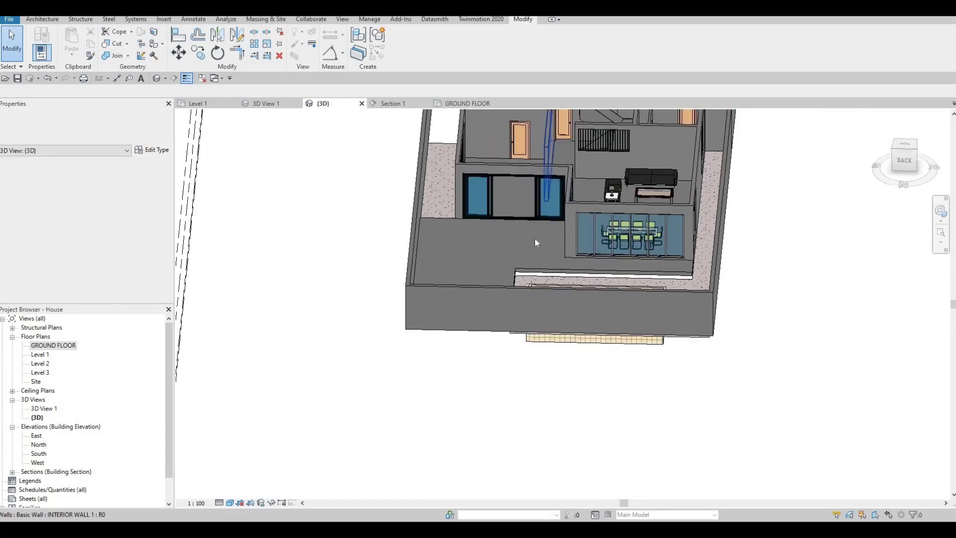
Step: Lower the FLOOR 2 deck beside the pool by setting its height offset from Level 1 to -200
scroll(535, 238, up, 6)
scroll(576, 248, down, 4)
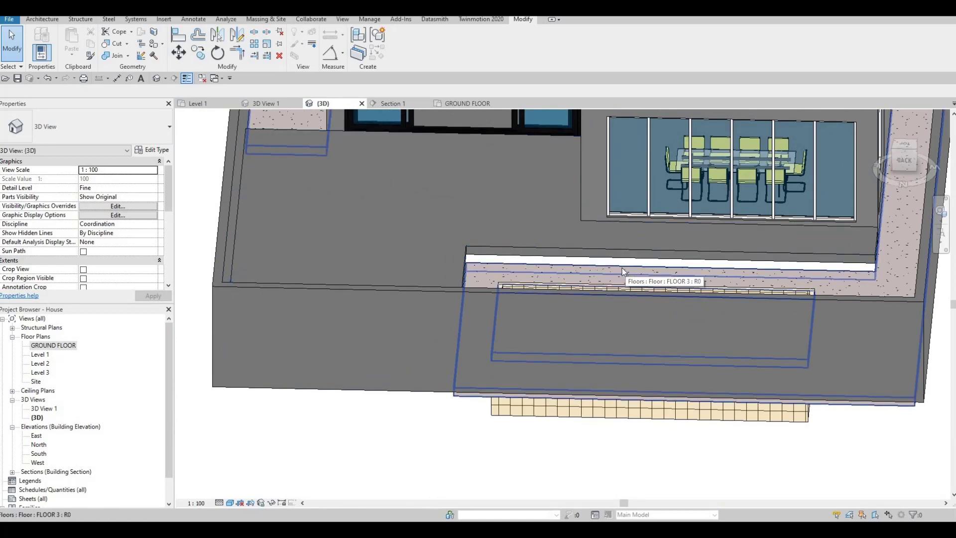
shift+middle_drag(568, 257, 616, 254)
shift+middle_drag(569, 234, 481, 227)
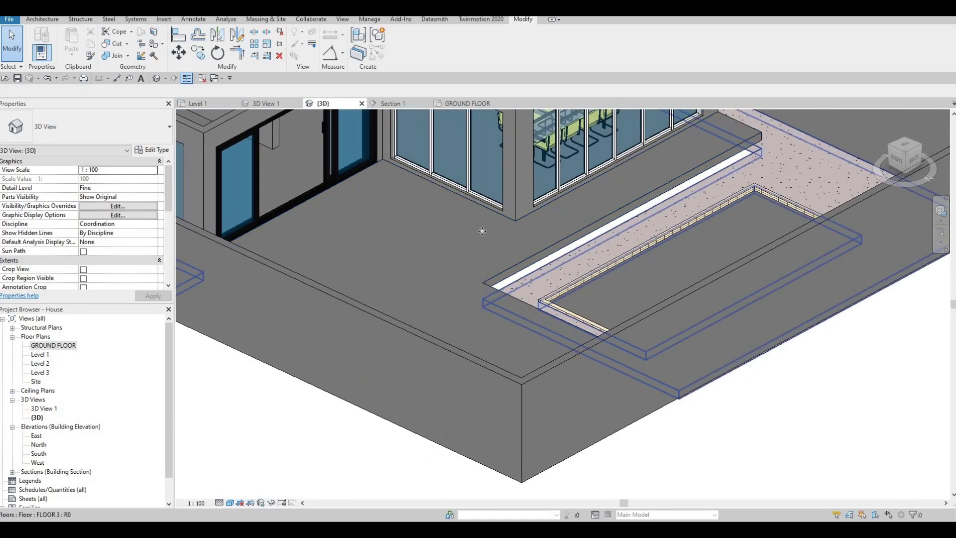
click(481, 227)
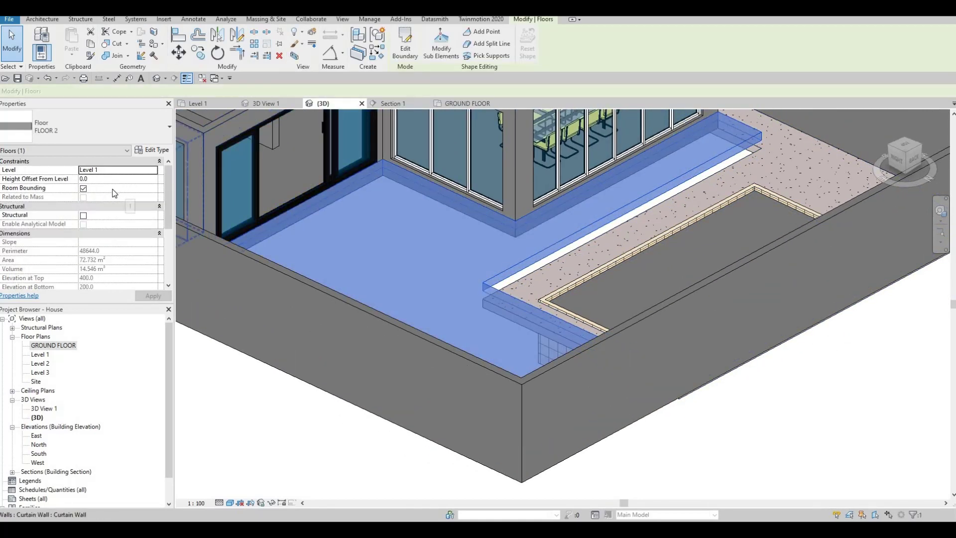
click(112, 178)
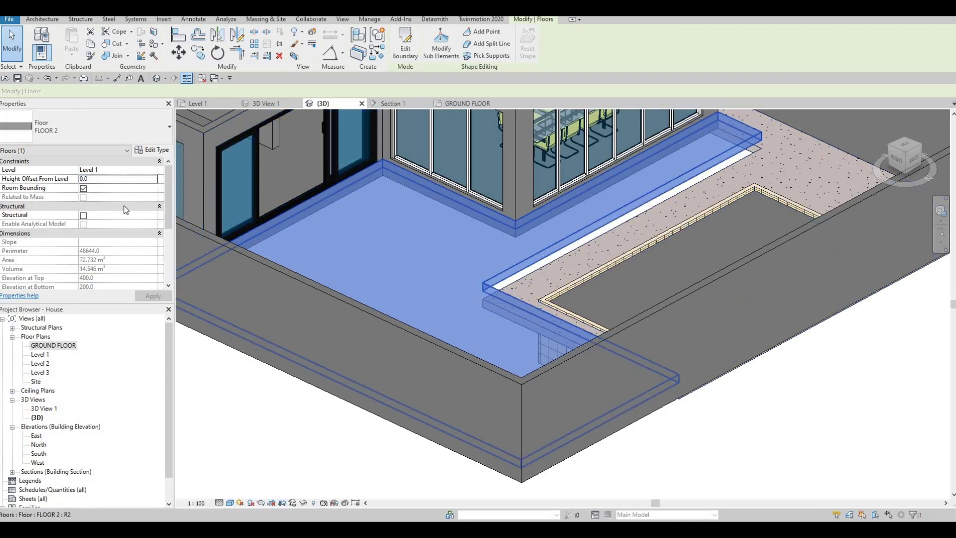
click(112, 178)
text(-200)
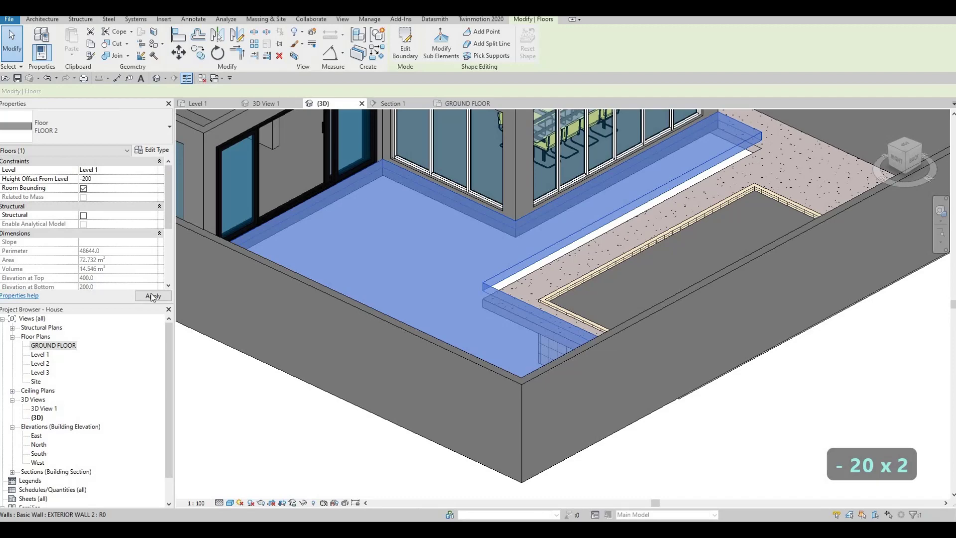
click(153, 297)
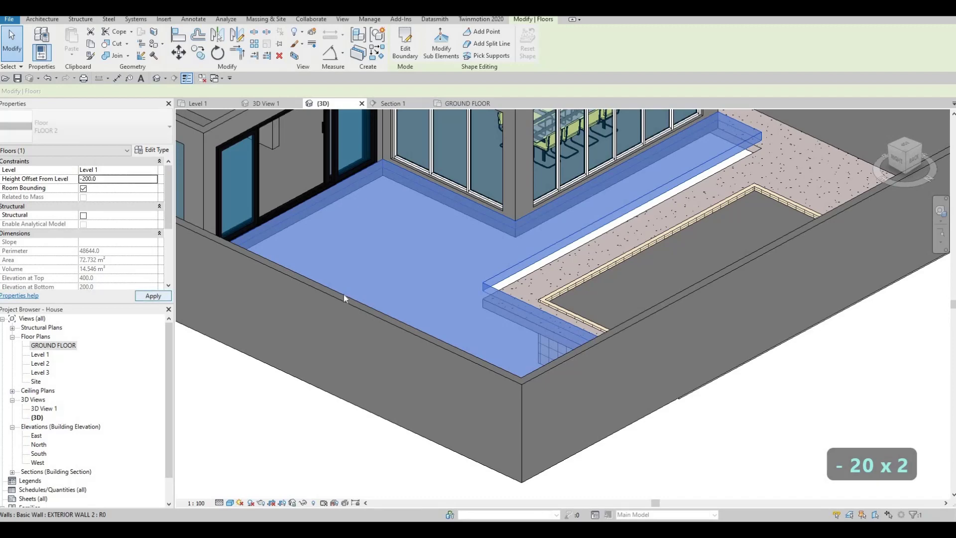
key(Escape)
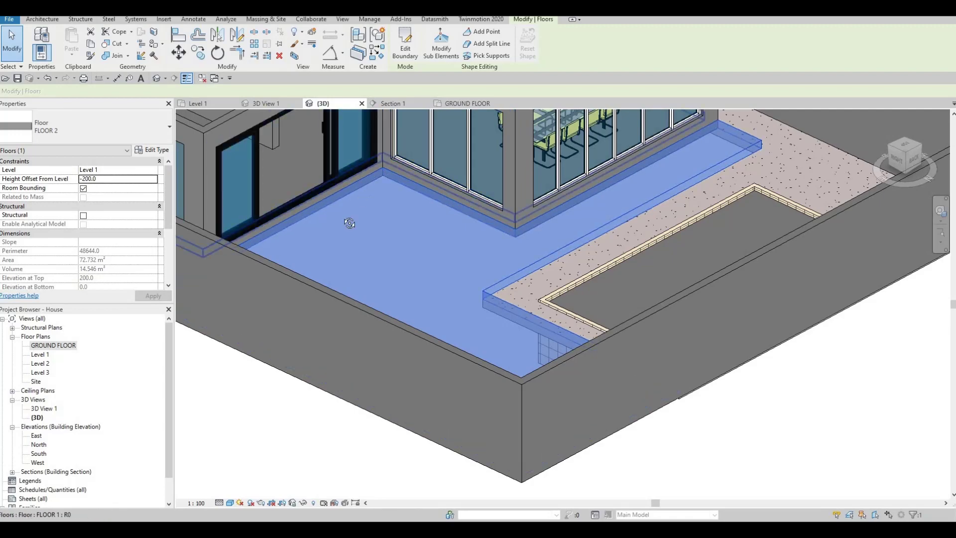
shift+middle_drag(348, 221, 754, 234)
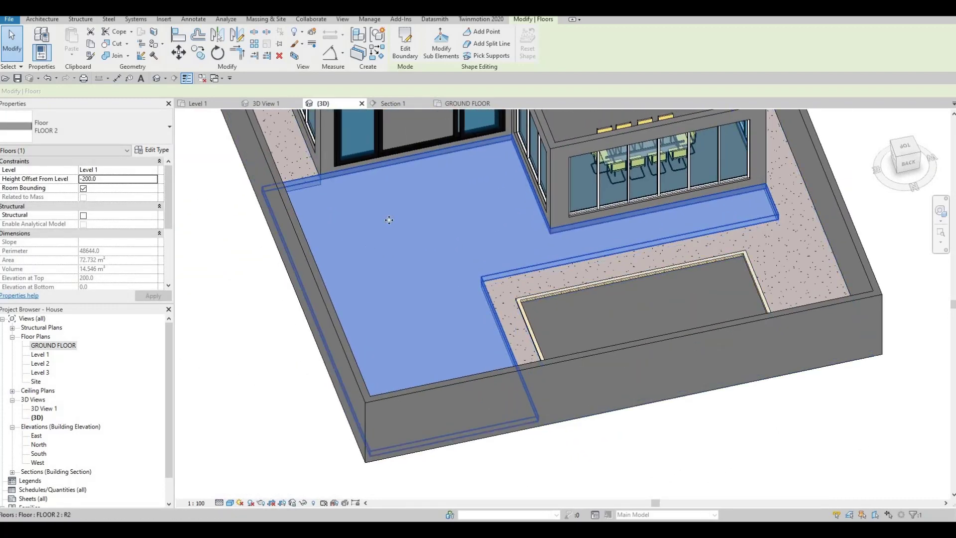
middle_drag(399, 280, 392, 279)
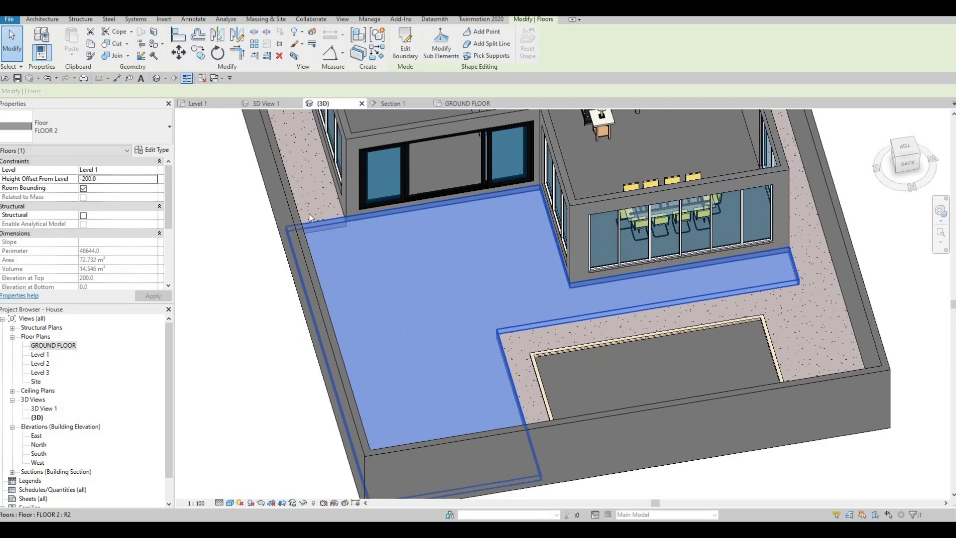
shift+middle_drag(309, 217, 315, 215)
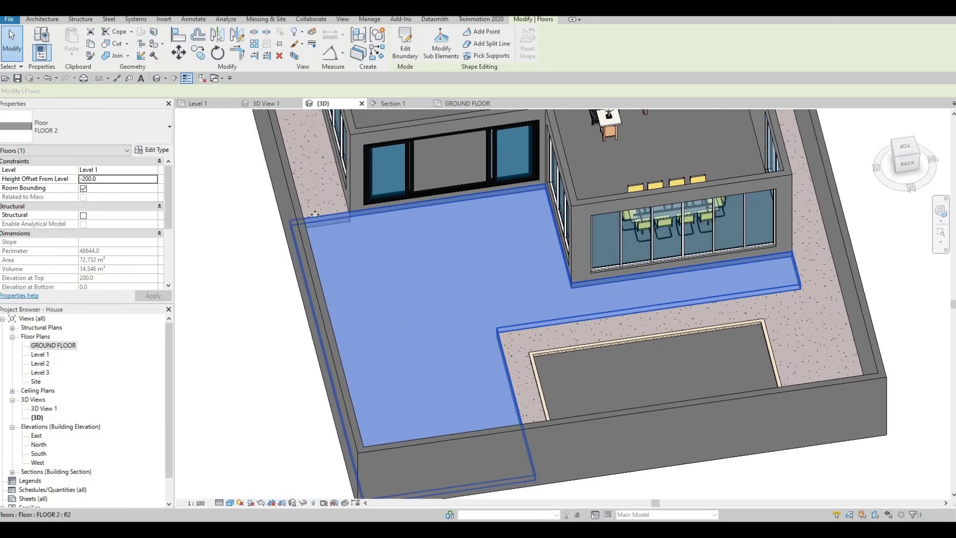
shift+middle_drag(497, 282, 472, 183)
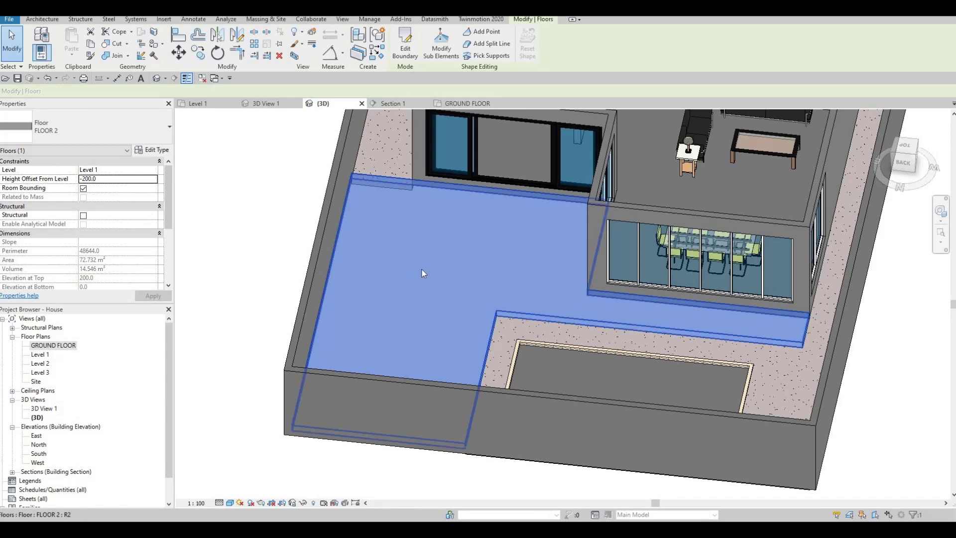
key(Escape)
key(Escape)
click(384, 138)
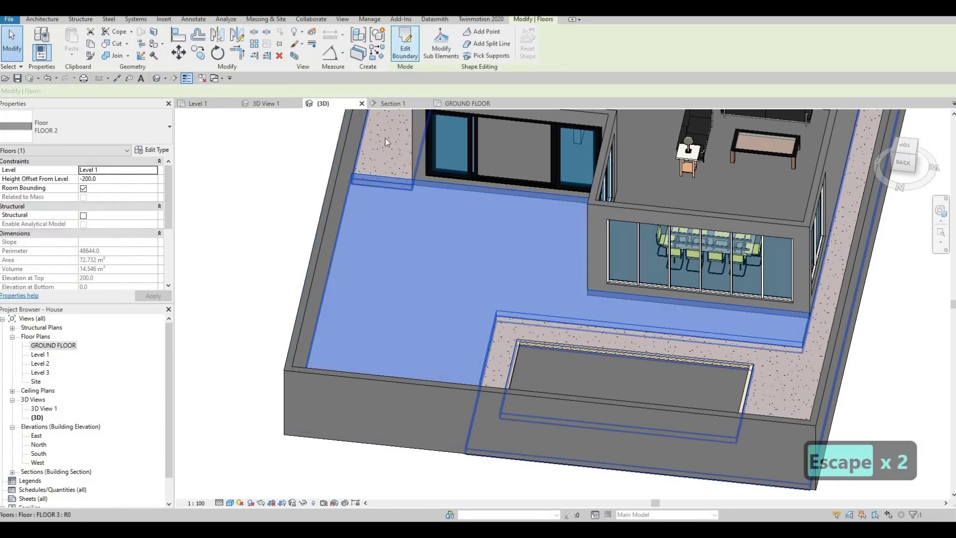
double_click(495, 187)
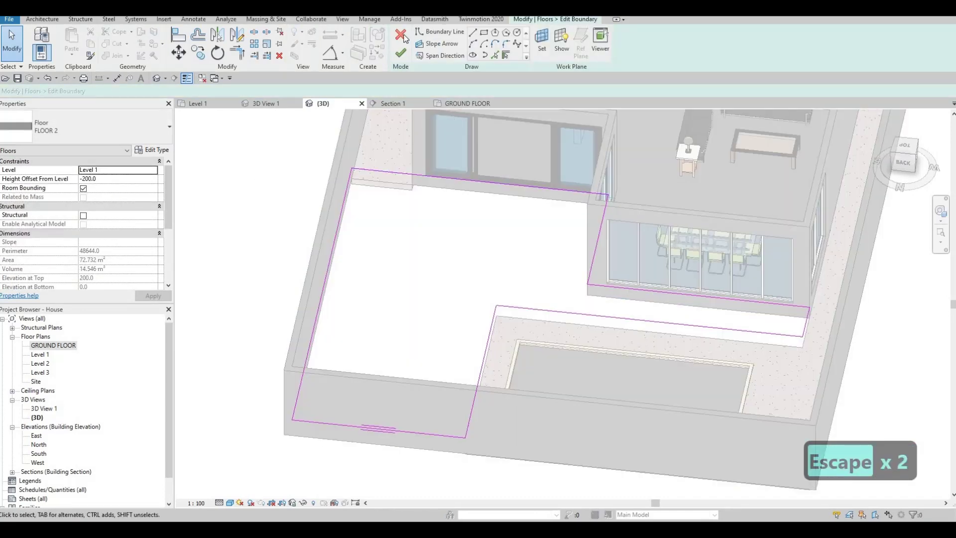
click(403, 37)
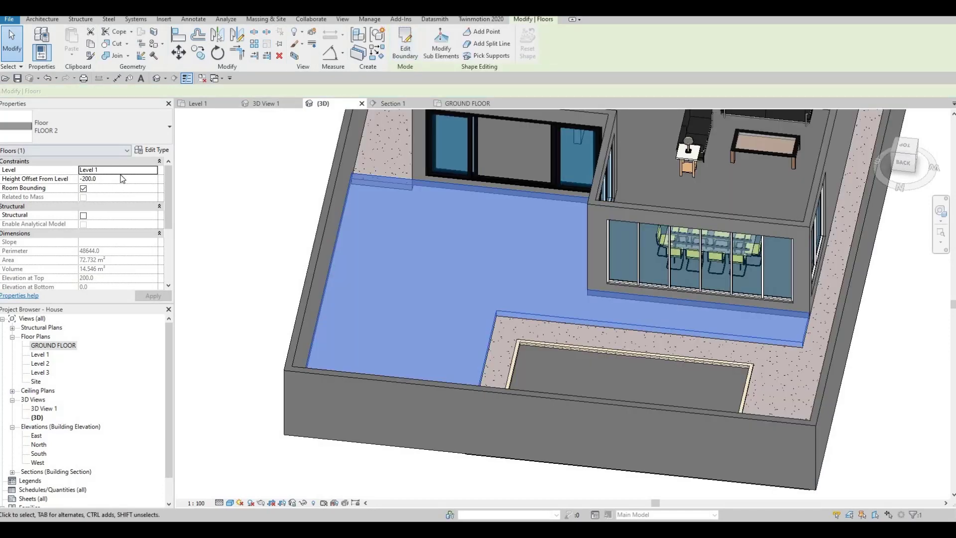
Step: Copy the structure layer's material name, Glulam 32c, from the FLOOR 2 type's assembly and accept the type properties
scroll(125, 179, down, 3)
scroll(124, 178, up, 3)
click(152, 149)
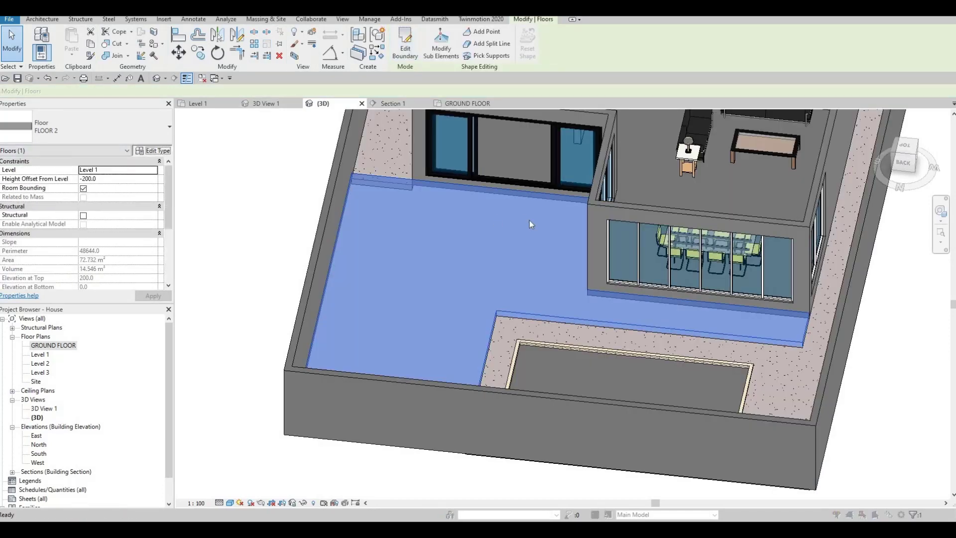
click(455, 170)
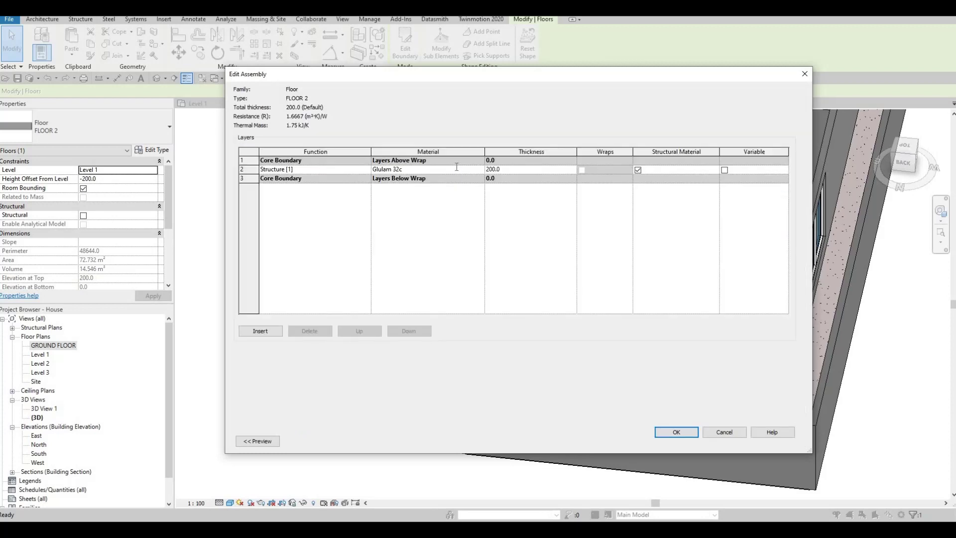
key(ctrl+c)
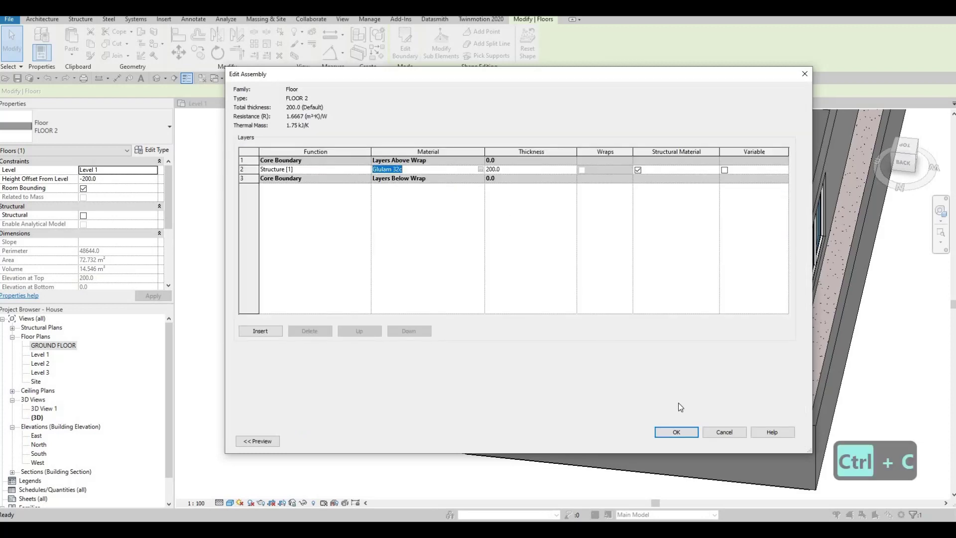
click(675, 433)
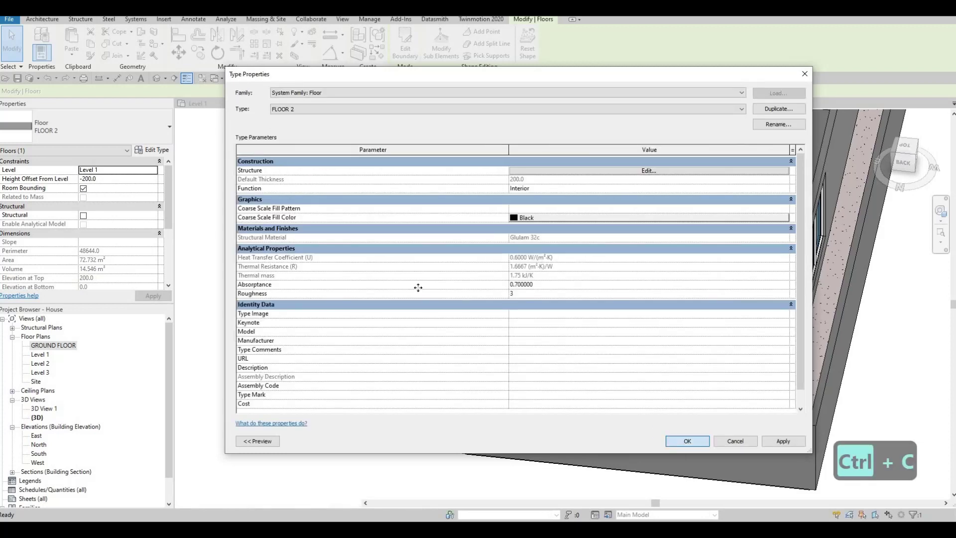
click(677, 441)
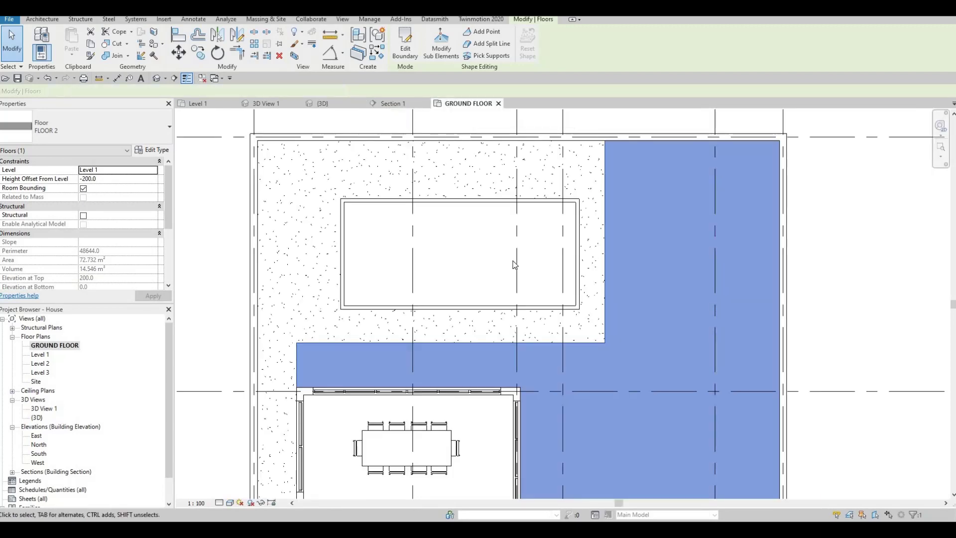
Step: Start an in-place component in the Generic Models category from the GROUND FLOOR plan, accepting the default name
key(Escape)
middle_drag(365, 250, 344, 207)
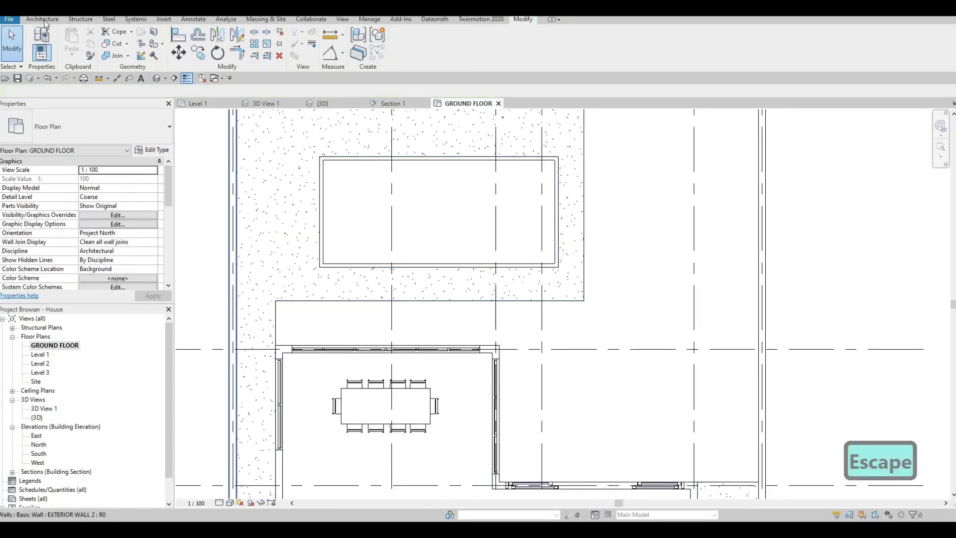
click(116, 51)
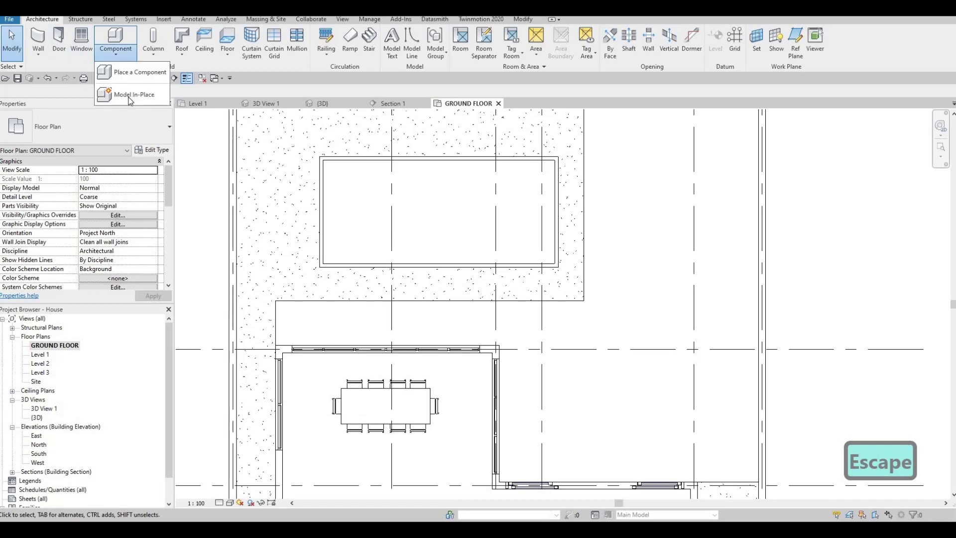
click(133, 94)
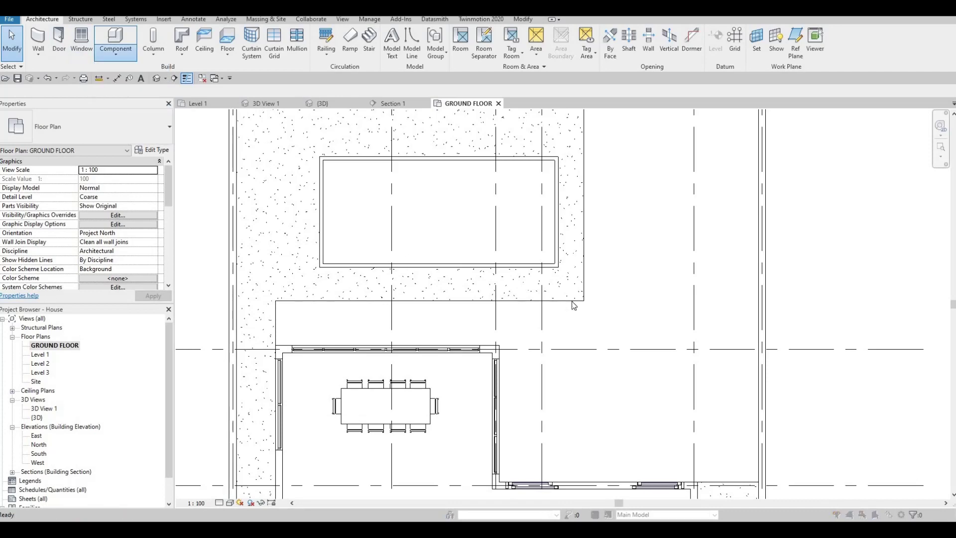
scroll(566, 234, down, 4)
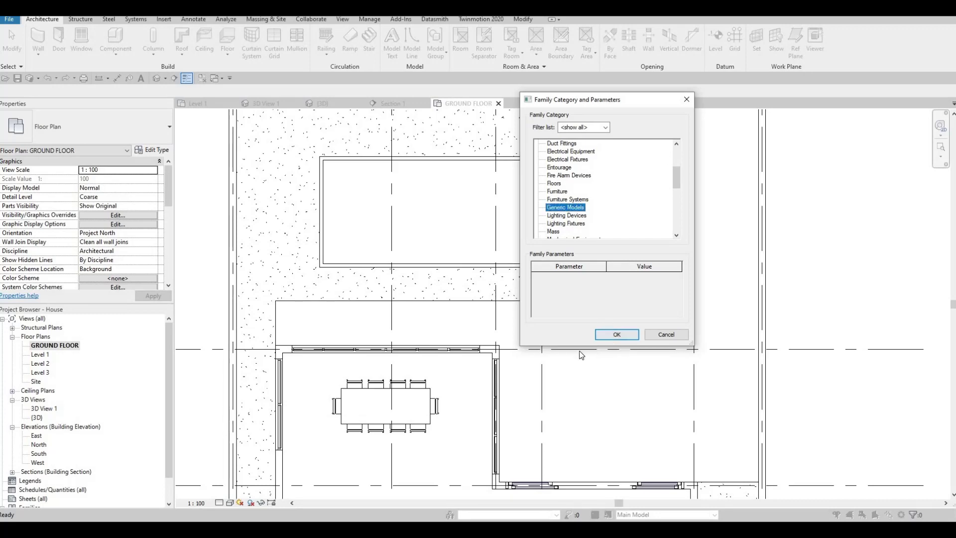
click(617, 335)
key(Return)
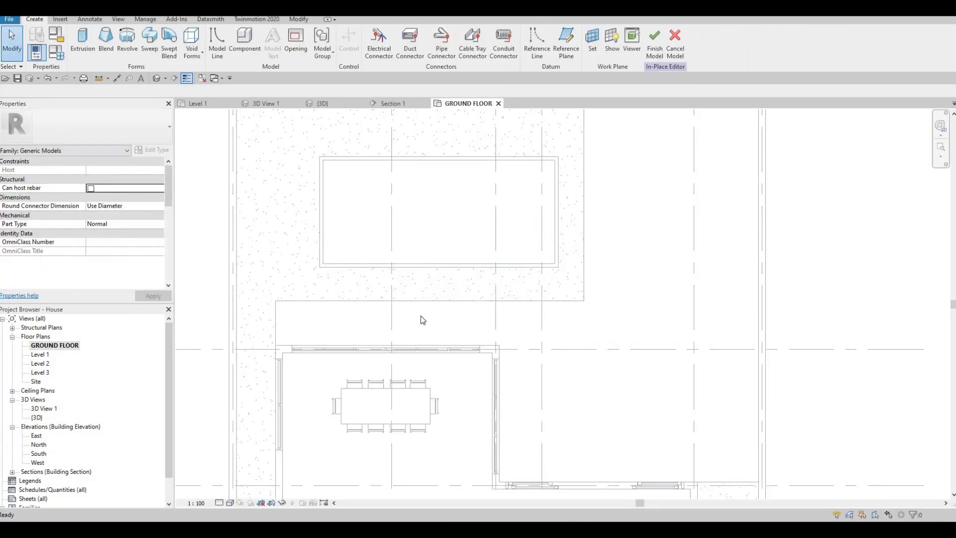
Step: Start an extrusion and pick the FLOOR 2 deck as its work plane
click(82, 43)
click(429, 55)
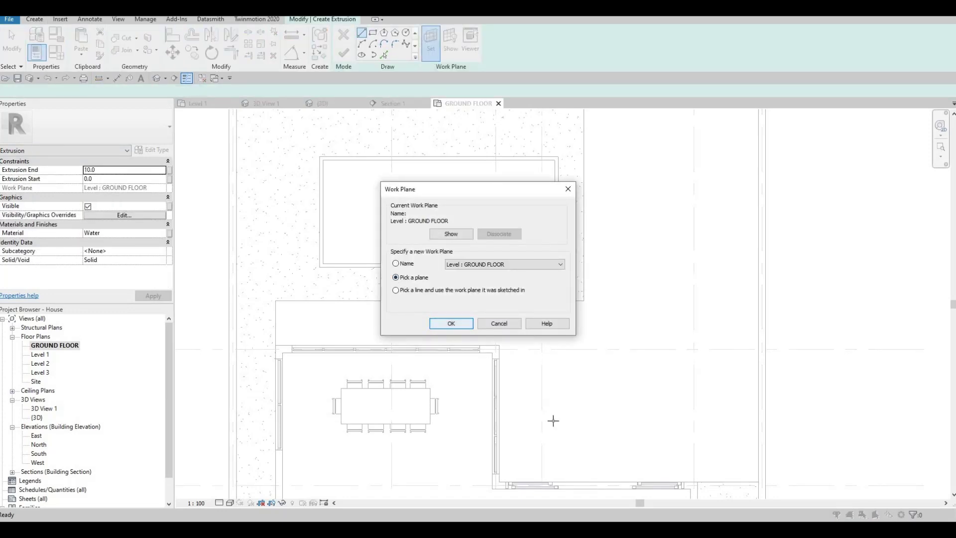
key(Return)
click(343, 165)
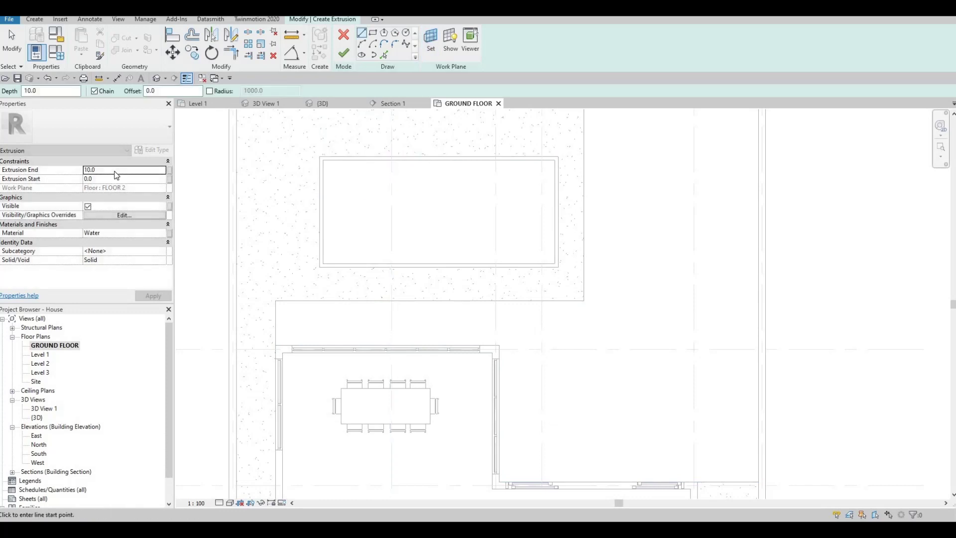
Step: Set the extrusion end to 200 and paste Glulam 32c as the extrusion's material
click(58, 171)
text(200)
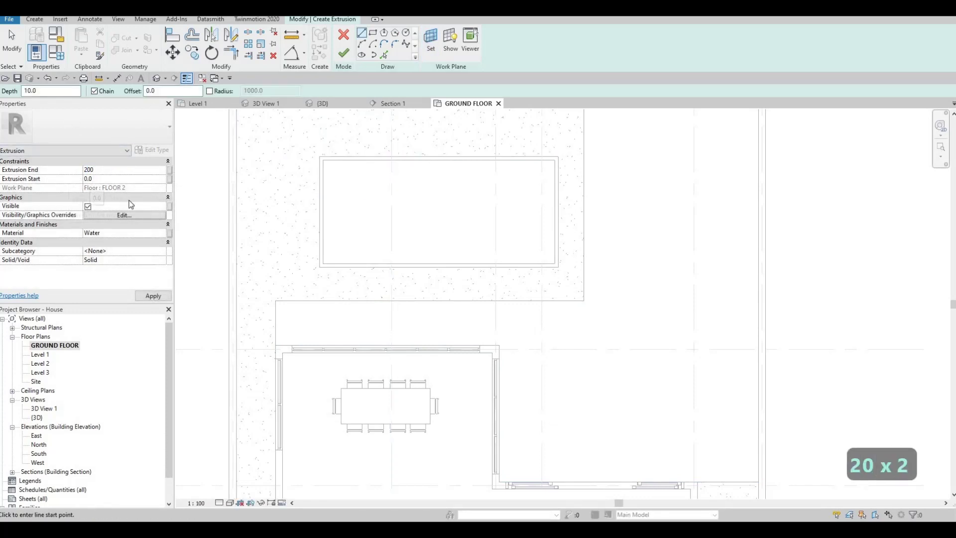
key(Return)
click(117, 233)
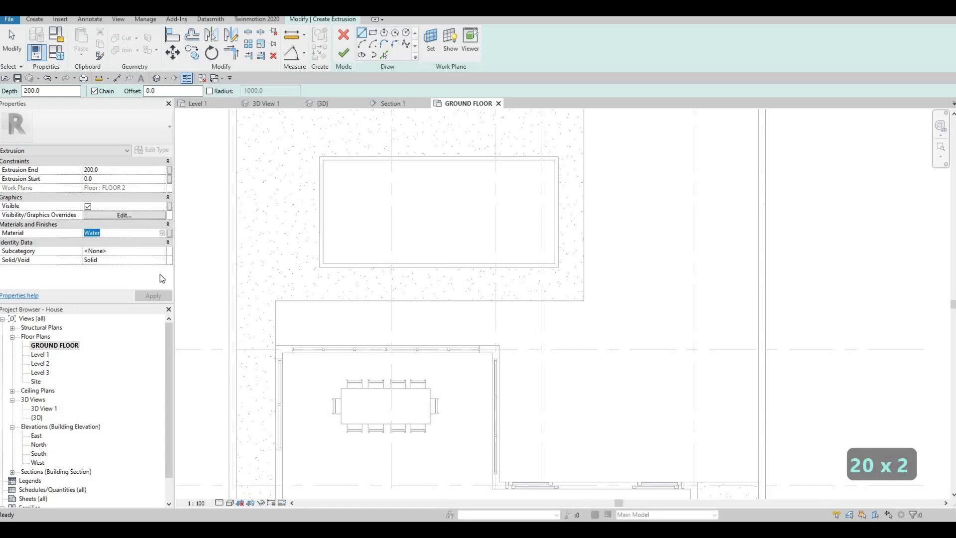
key(ctrl+v)
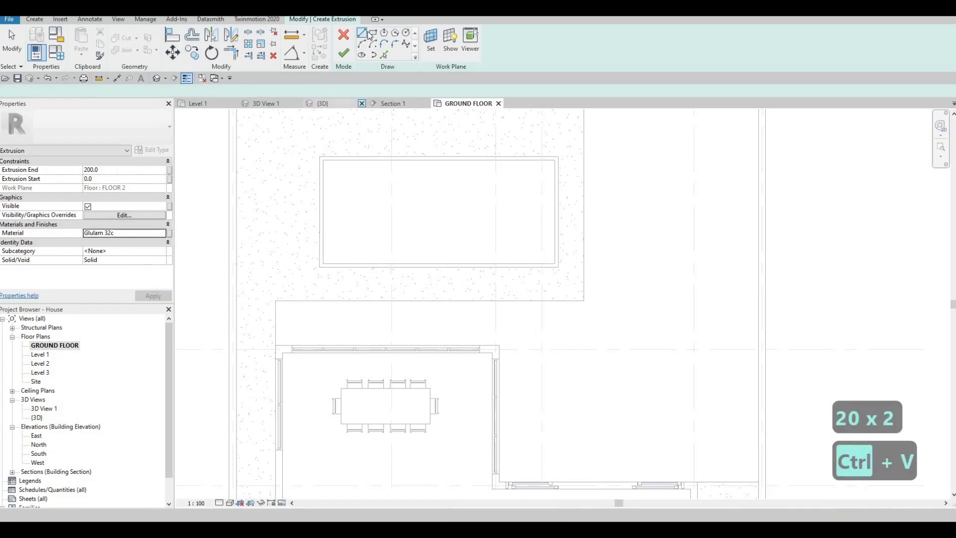
Step: Sketch a rectangle about 5365 by 230 on the deck along the outer face of the sliding-door wall
click(373, 33)
middle_drag(696, 482, 608, 346)
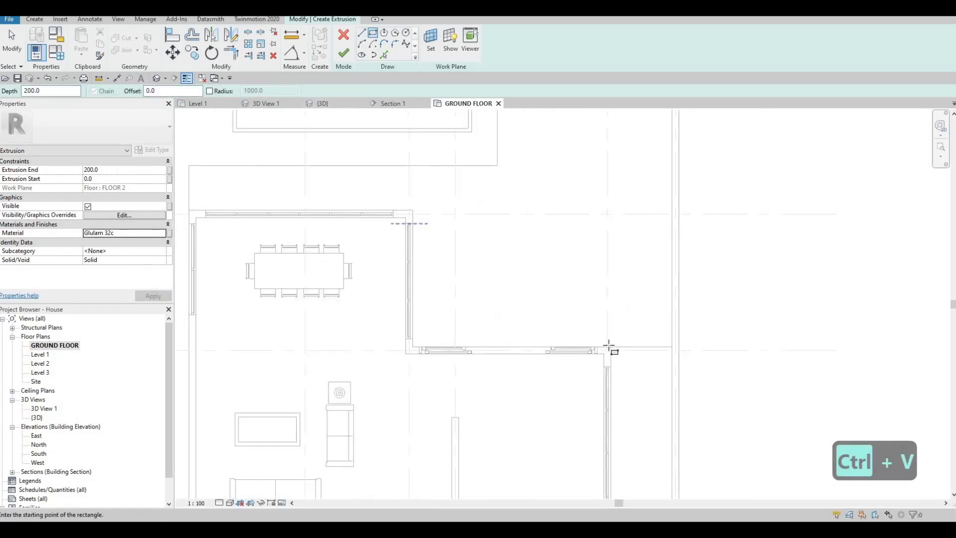
scroll(608, 334, up, 4)
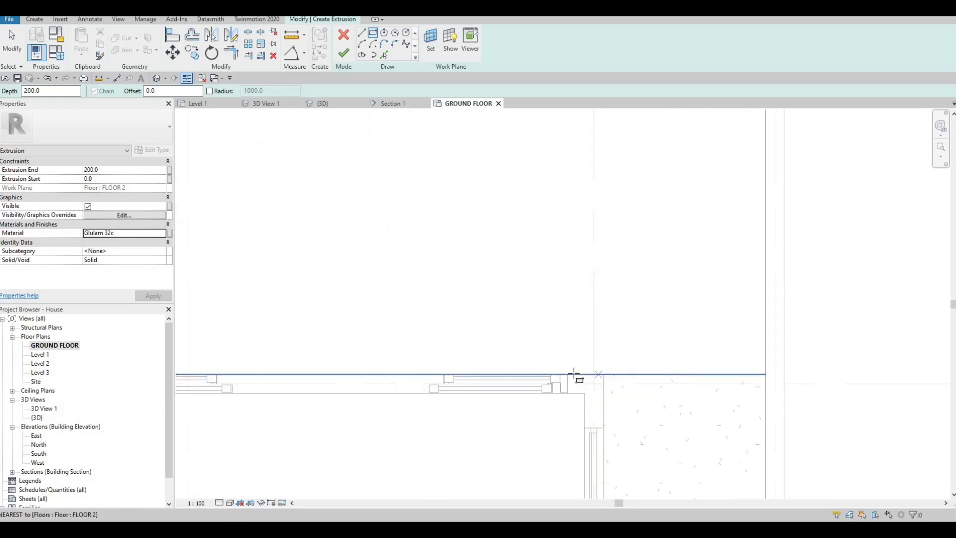
click(584, 374)
middle_drag(407, 338, 604, 319)
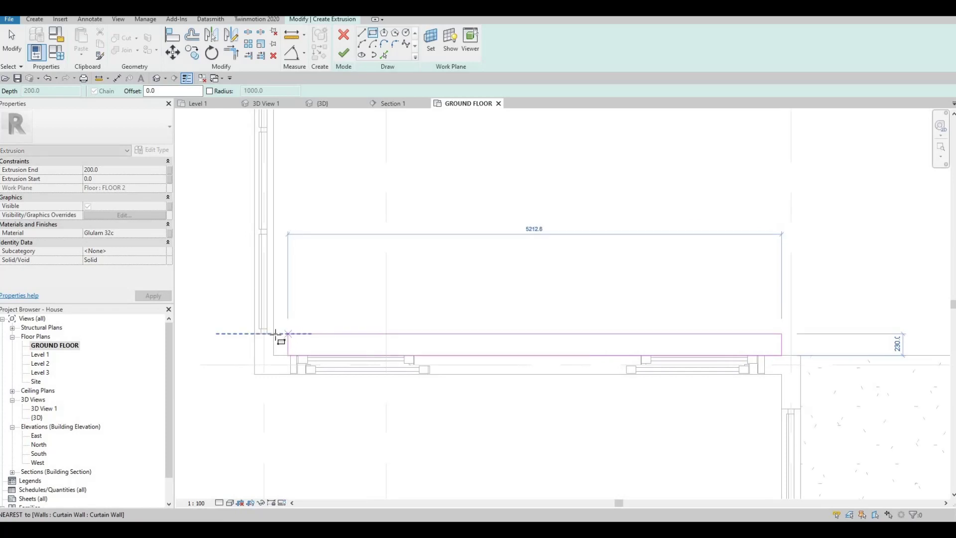
click(384, 312)
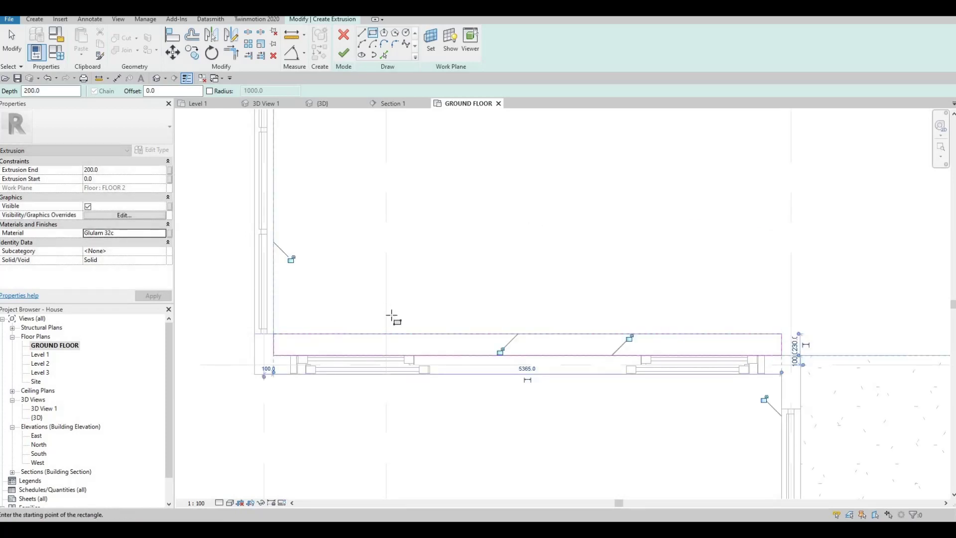
Step: Deepen the rectangle by moving its outer long edge farther from the sliding-door wall
key(Escape)
key(Escape)
drag(424, 337, 429, 323)
key(Escape)
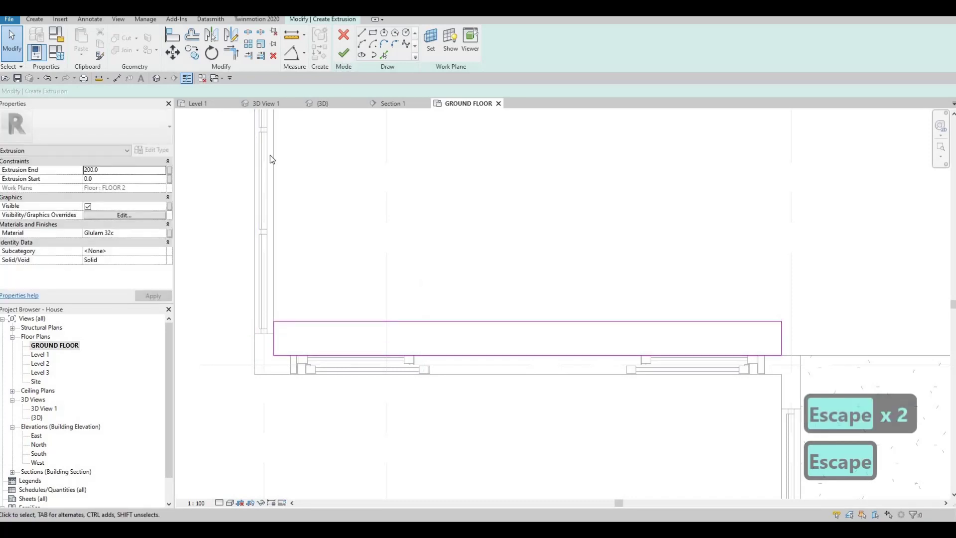
Step: Finish the step's extrusion and the in-place model, and return to the {3D} view
click(343, 52)
click(504, 50)
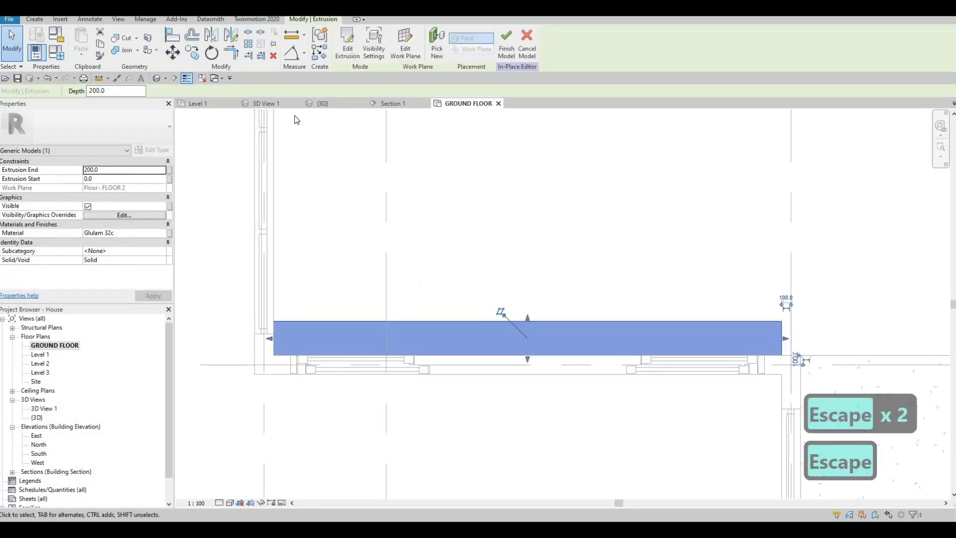
click(311, 106)
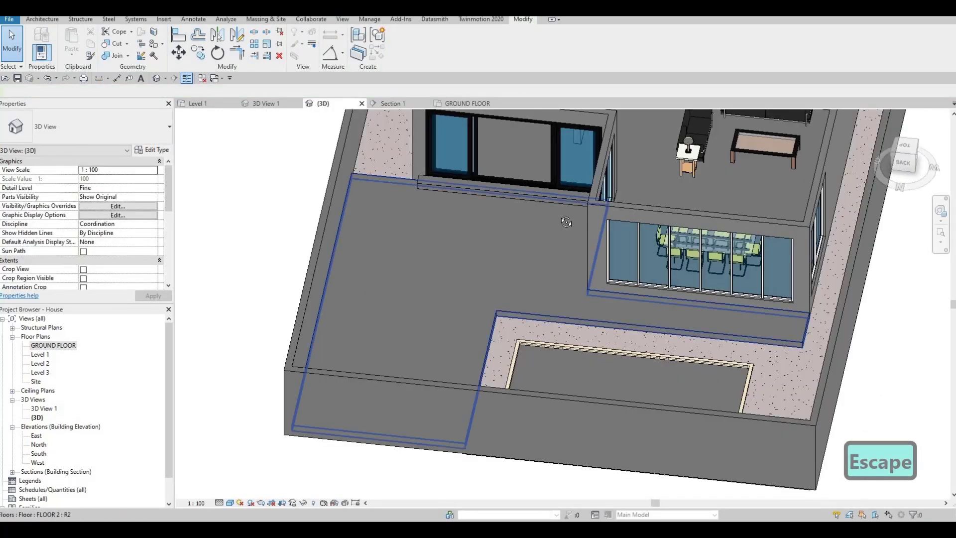
Step: Pull the free end of the step in slightly towards the sliding doors' outer frame
shift+middle_drag(426, 269, 378, 318)
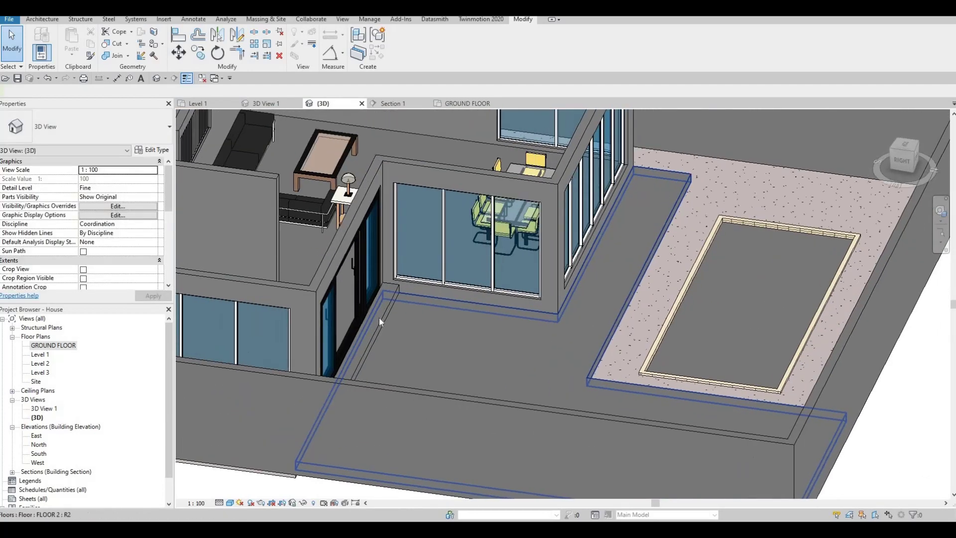
click(375, 349)
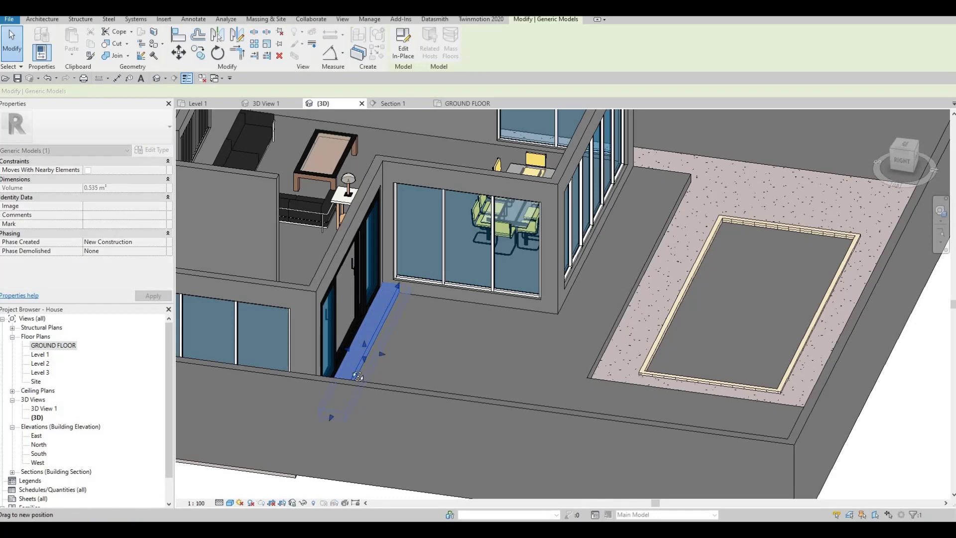
shift+middle_drag(333, 363, 277, 350)
key(Escape)
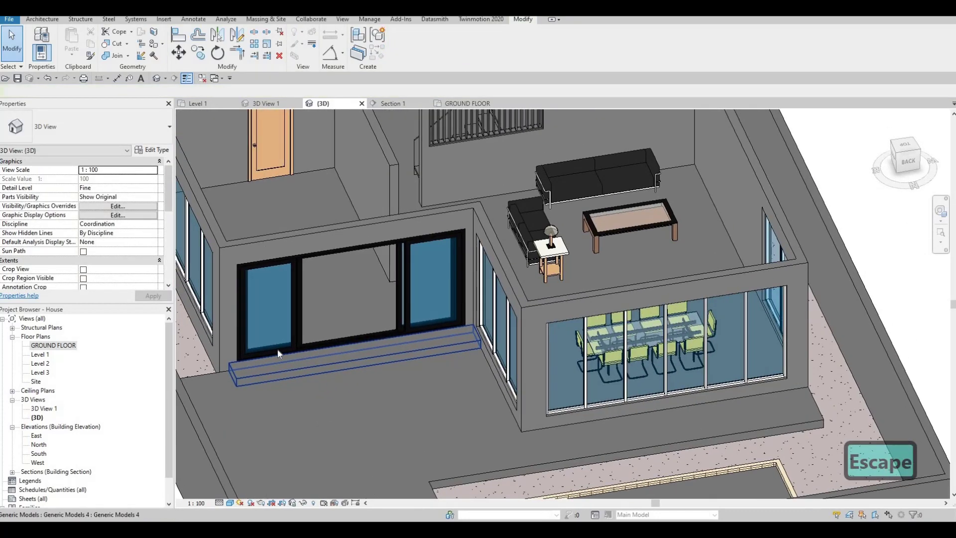
scroll(277, 350, up, 3)
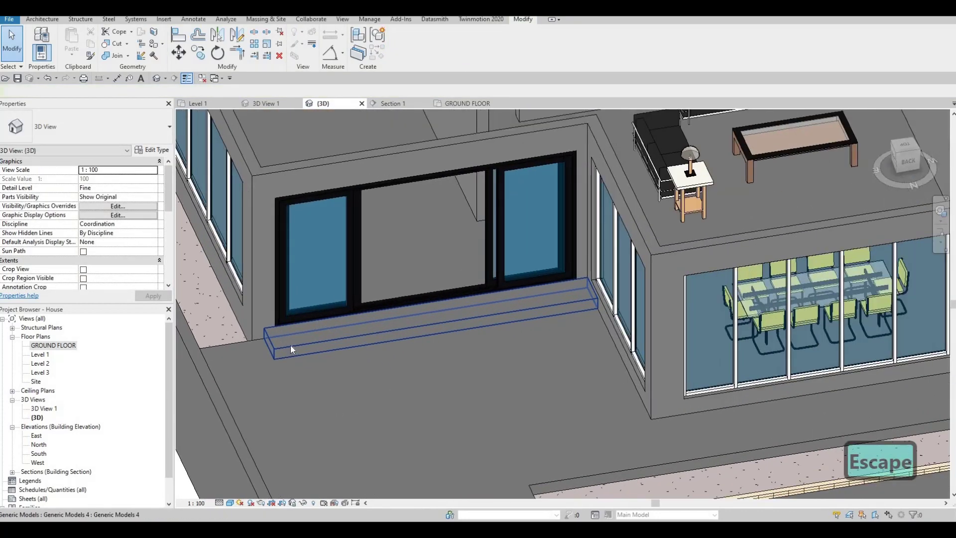
click(266, 348)
scroll(264, 343, up, 2)
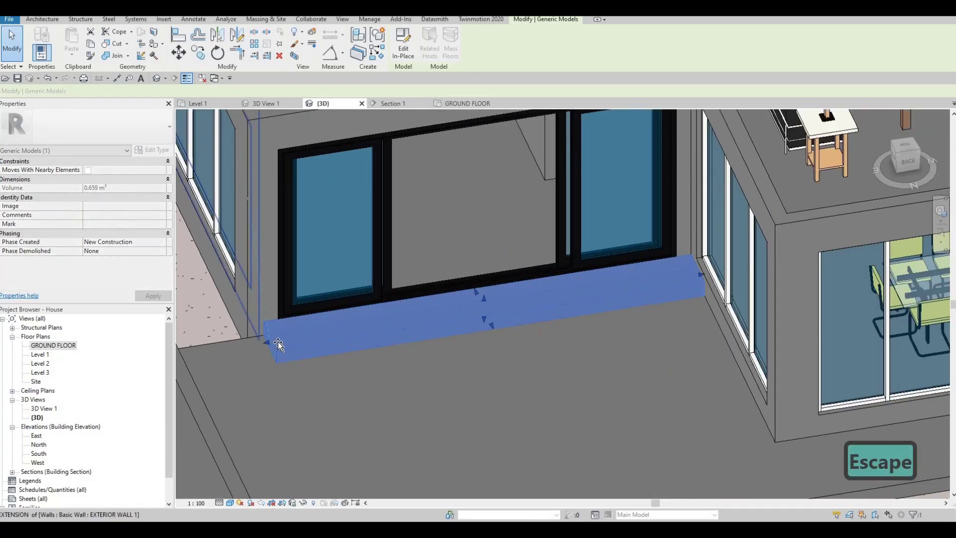
key(Escape)
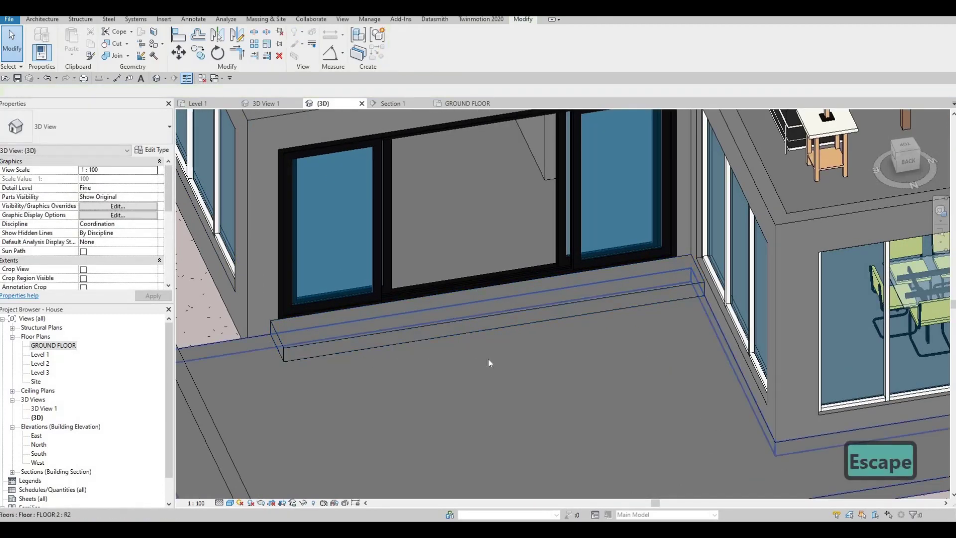
Step: Examine the step at the sliding doors and its fit with the deck, pool and perimeter walls in 3D
shift+middle_drag(488, 361, 588, 367)
key(Escape)
shift+middle_drag(522, 381, 757, 386)
key(Escape)
scroll(629, 325, down, 2)
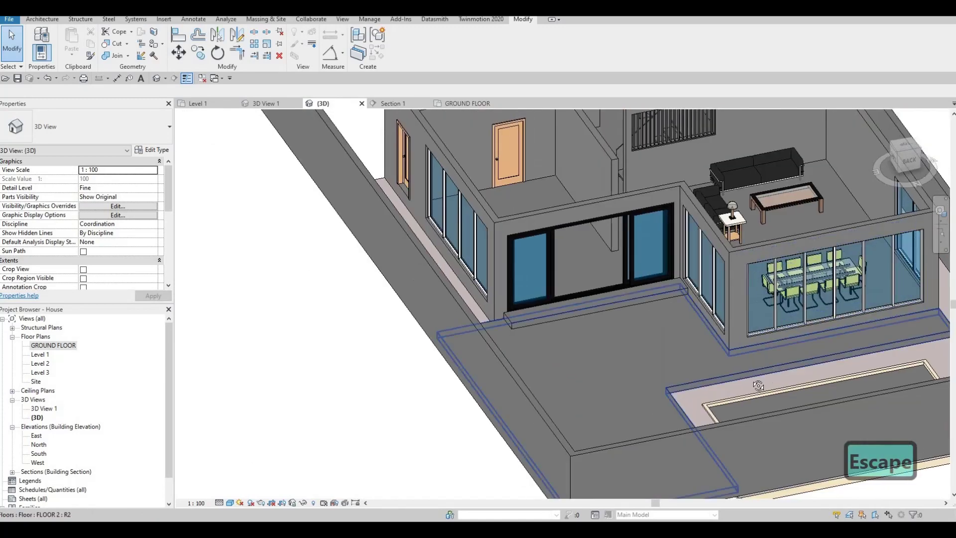
scroll(702, 417, down, 2)
shift+middle_drag(702, 412, 635, 394)
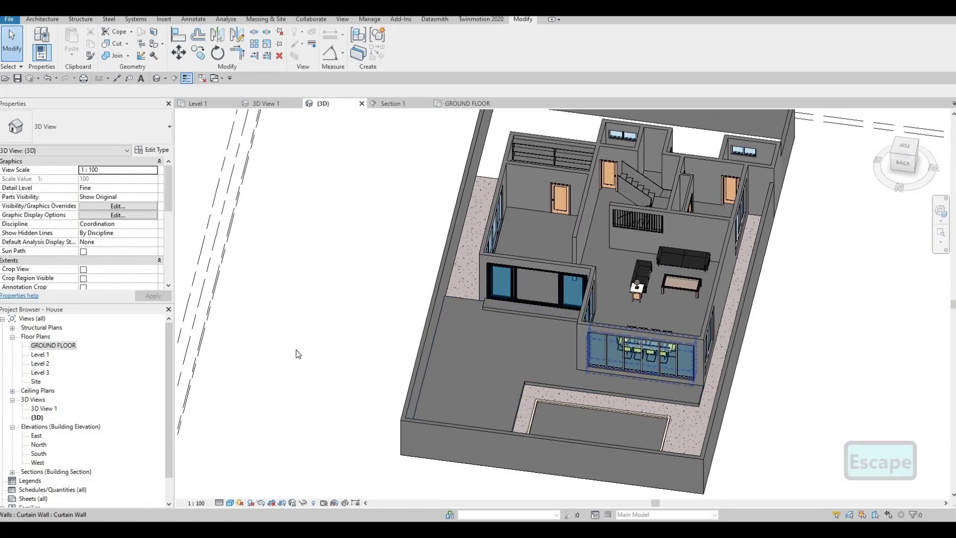
Step: Start a new floor in the GROUND FLOOR plan and duplicate the FLOOR 3 type as FLOOR 4
double_click(52, 346)
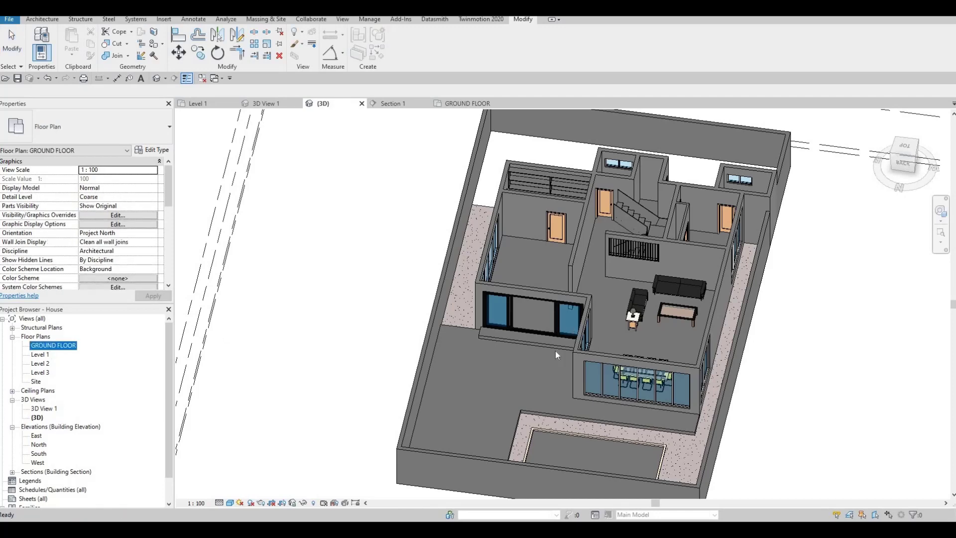
scroll(551, 258, down, 5)
scroll(557, 264, down, 5)
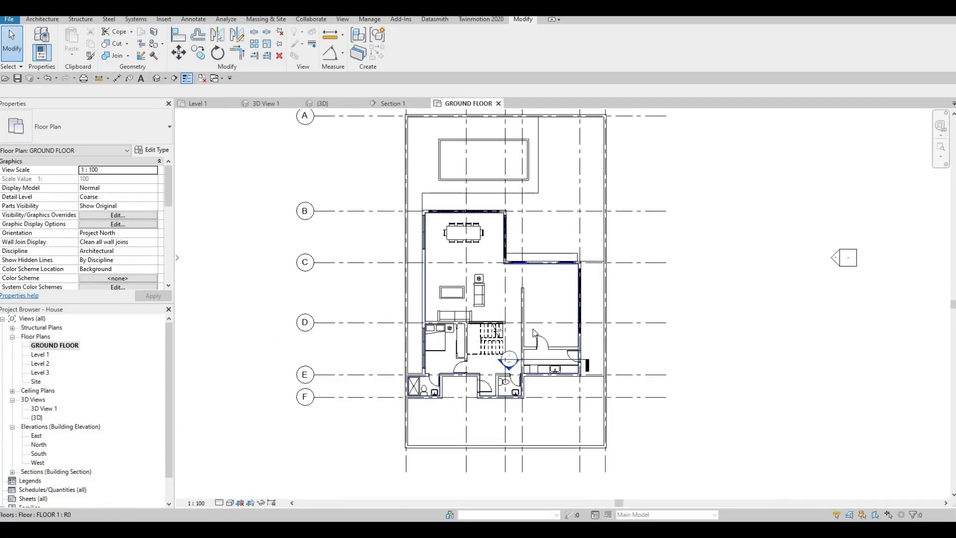
scroll(464, 325, up, 5)
middle_drag(406, 322, 405, 337)
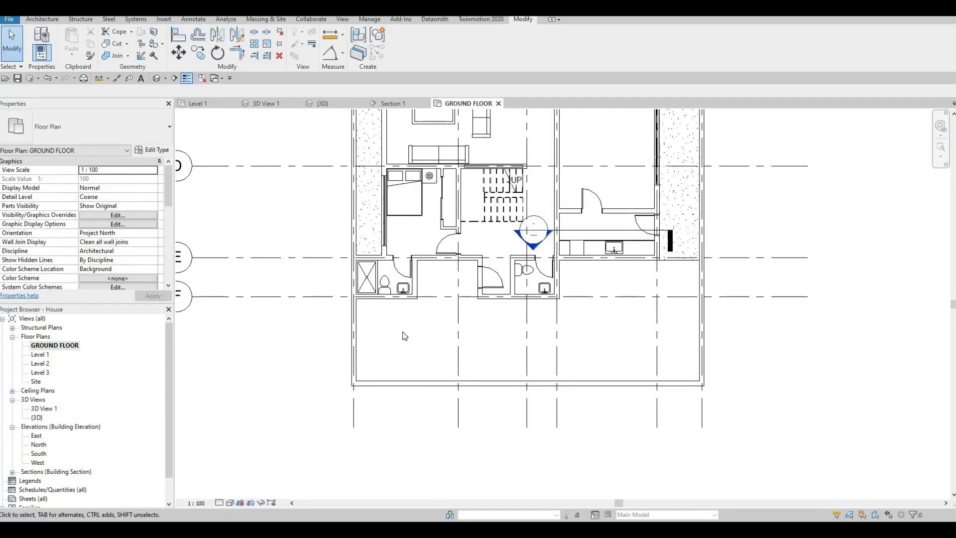
middle_drag(420, 300, 423, 250)
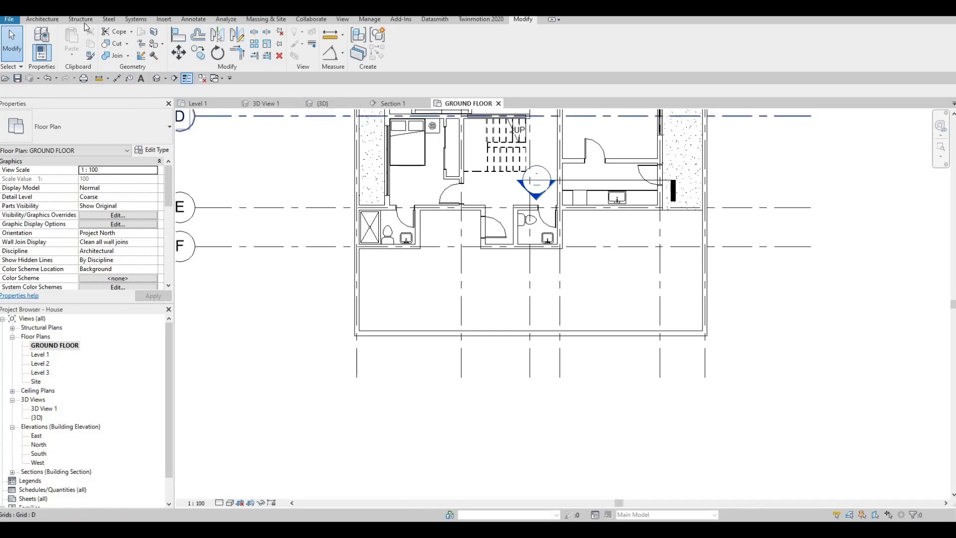
click(43, 19)
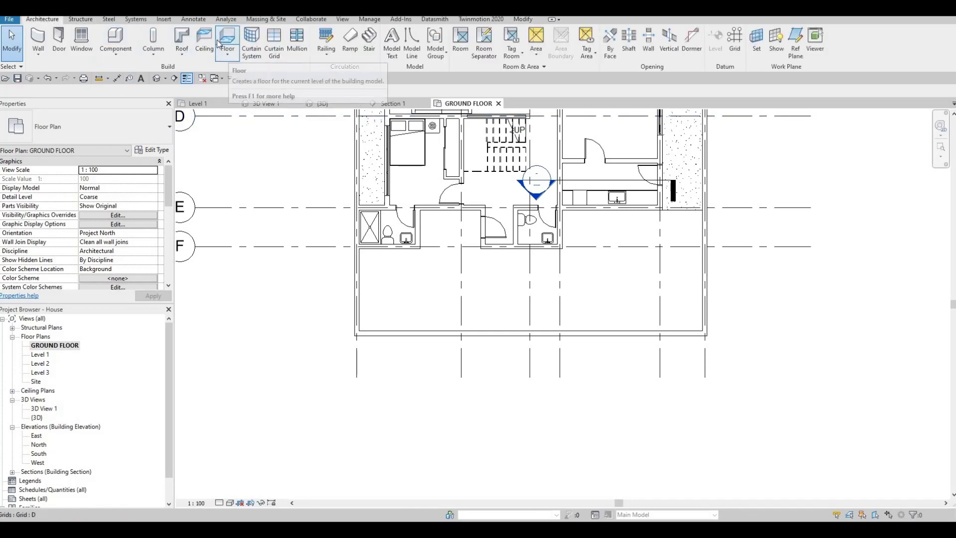
click(219, 40)
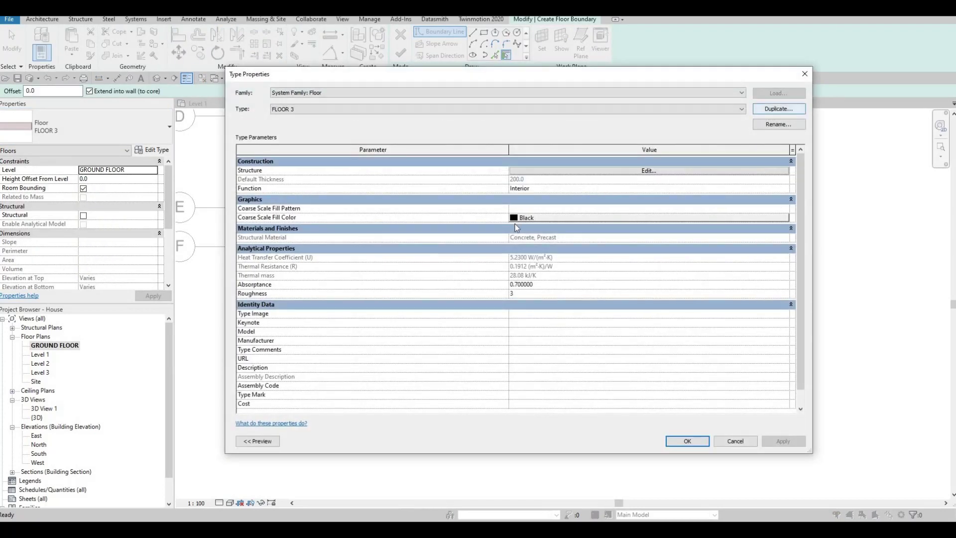
click(779, 108)
key(Return)
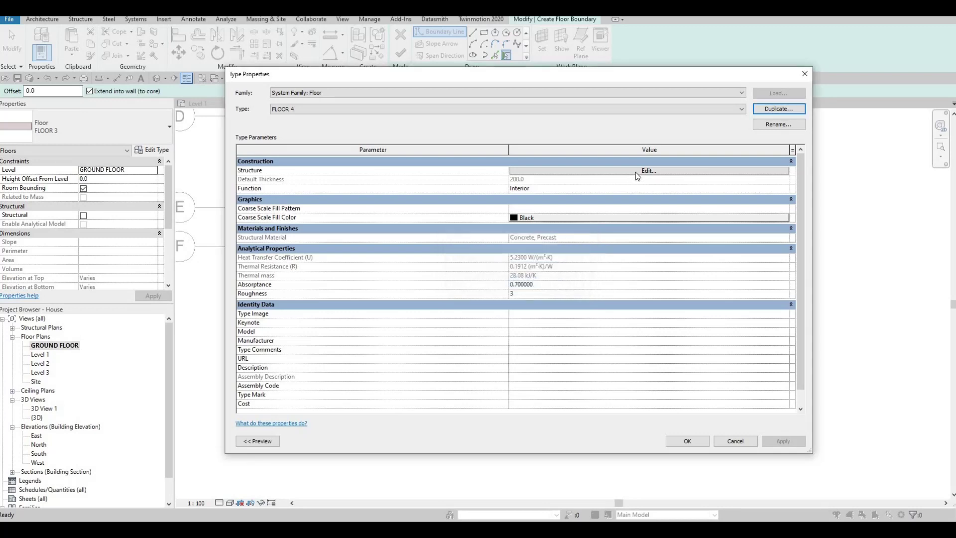
Step: Set FLOOR 4's structure layer material to Concrete, Lightweight and apply the new type
click(636, 171)
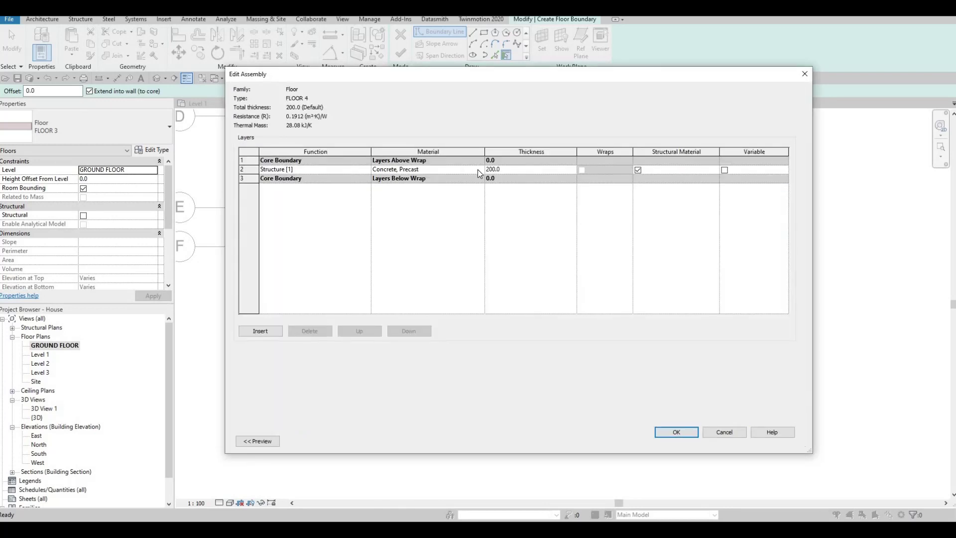
click(477, 169)
click(479, 169)
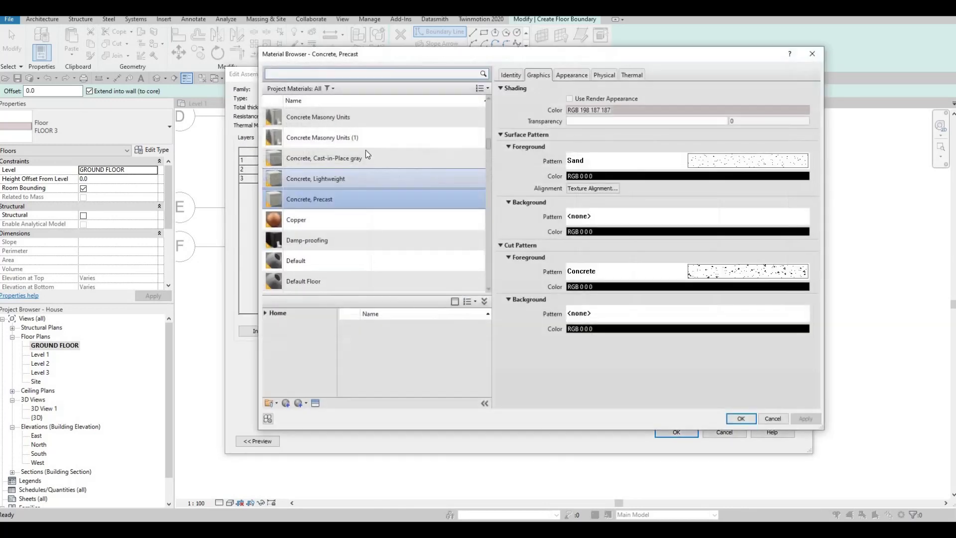
click(368, 178)
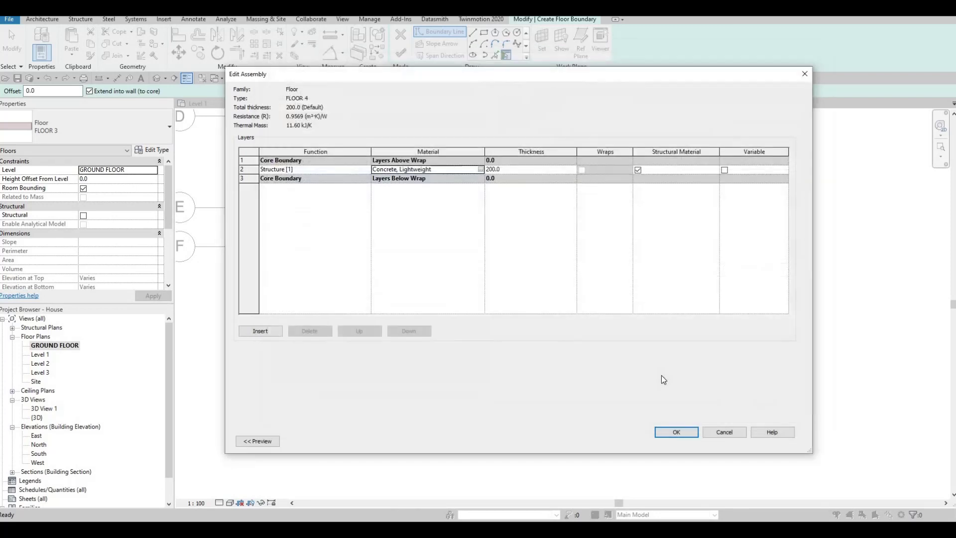
click(690, 436)
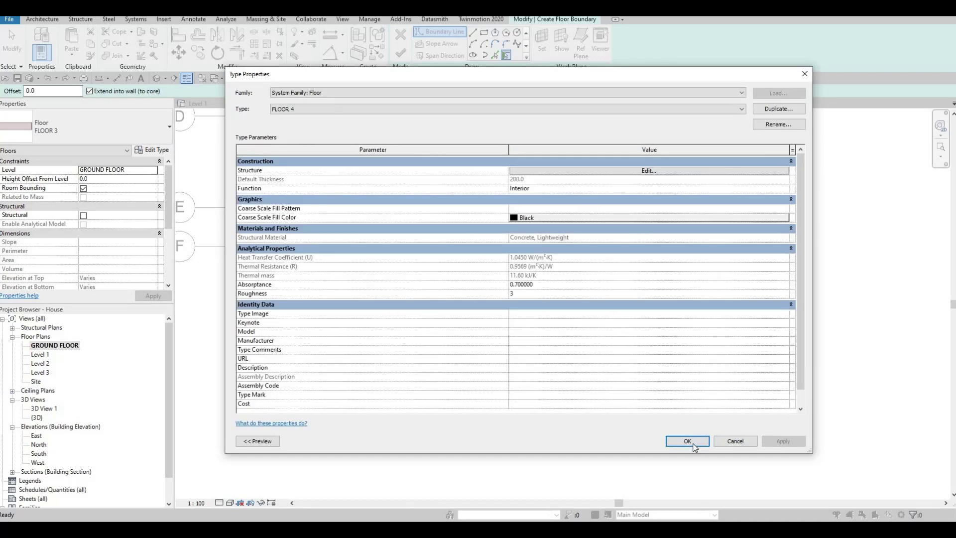
key(Return)
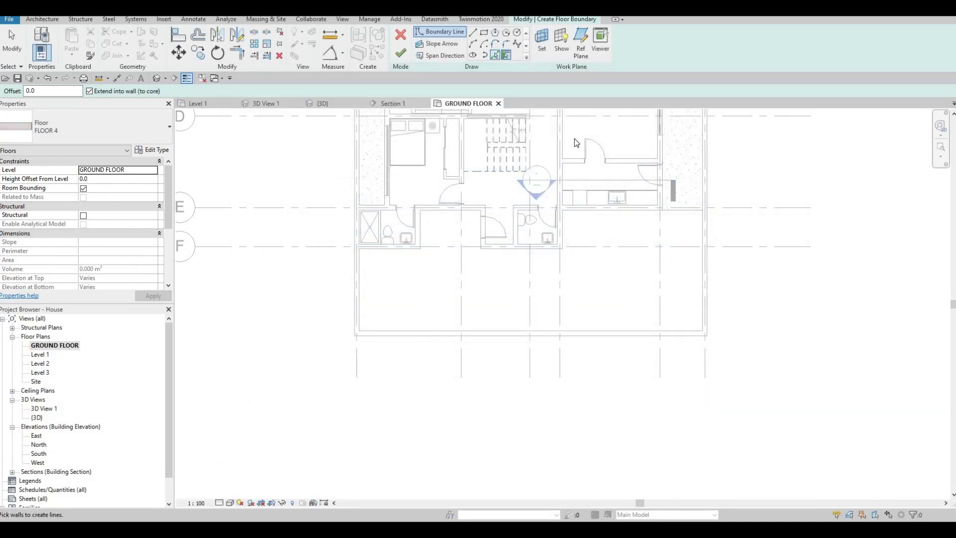
Step: Sketch a rectangular floor boundary in the front yard from the kitchen's outer wall corner at the perimeter to the front perimeter wall
key(r)
key(c)
click(703, 210)
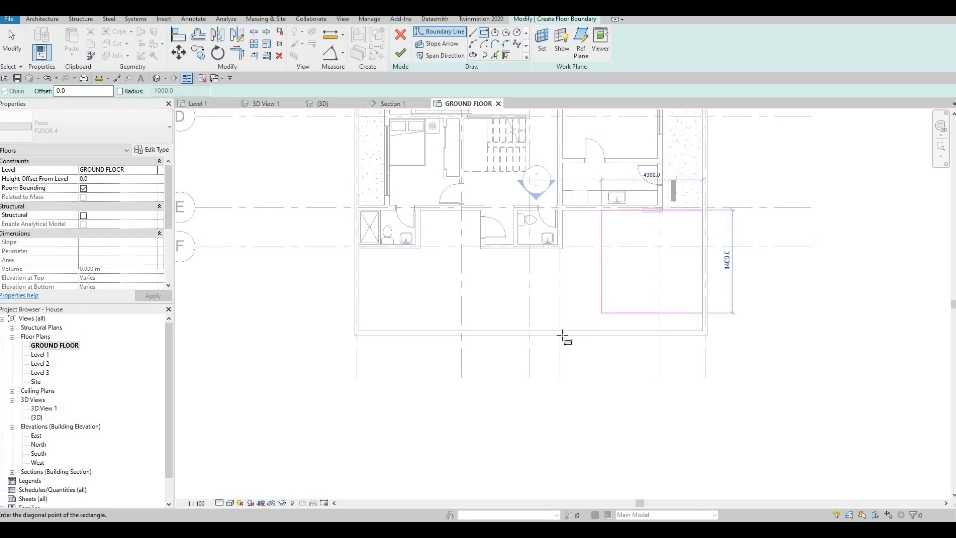
click(598, 335)
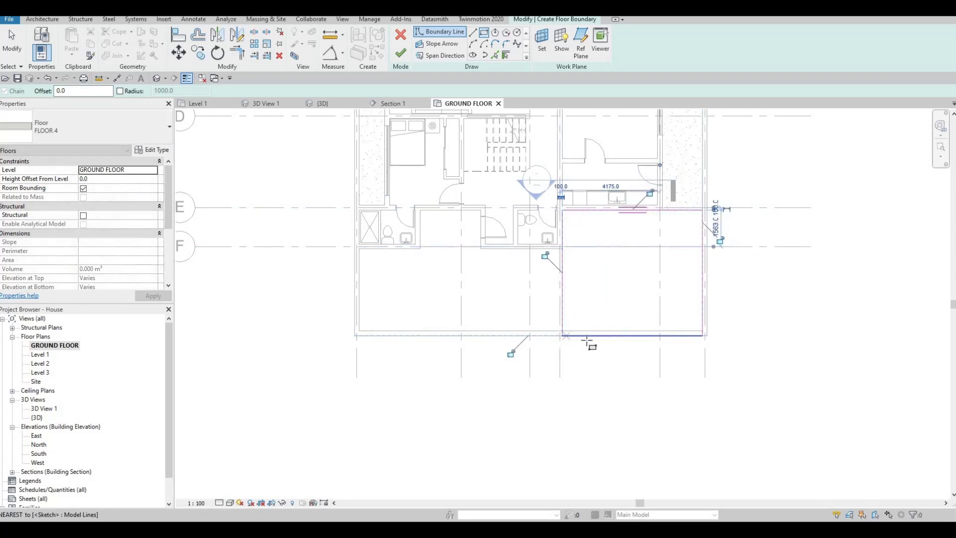
Step: Move the rectangle's front edge onto the inner face of the front perimeter wall
scroll(600, 331, up, 2)
key(Escape)
key(Escape)
drag(604, 324, 604, 327)
middle_drag(514, 205, 592, 212)
key(Escape)
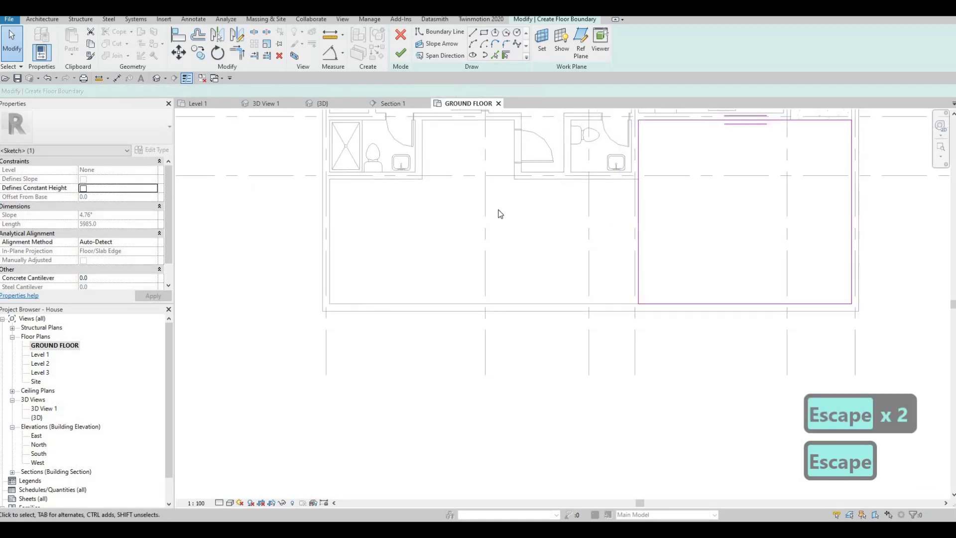
Step: Trace the three wall faces of the entrance recess as boundary lines, extending the door-side line to the recess's outer corner
click(494, 55)
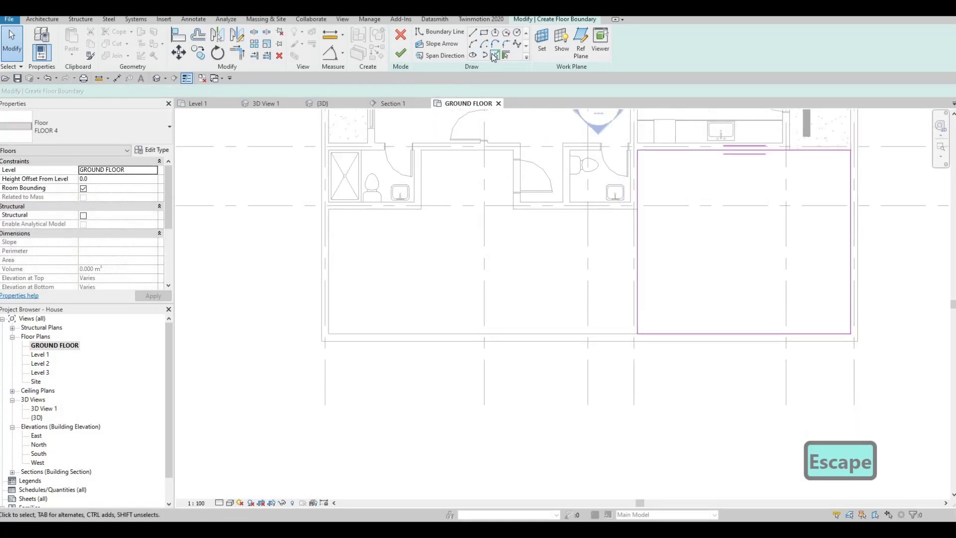
click(422, 189)
click(448, 149)
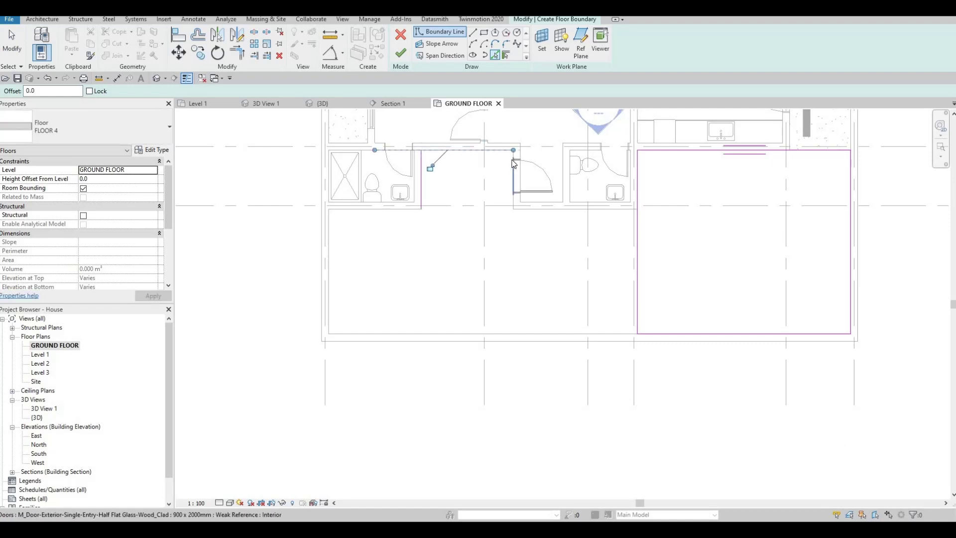
click(513, 206)
key(Escape)
key(Escape)
click(514, 206)
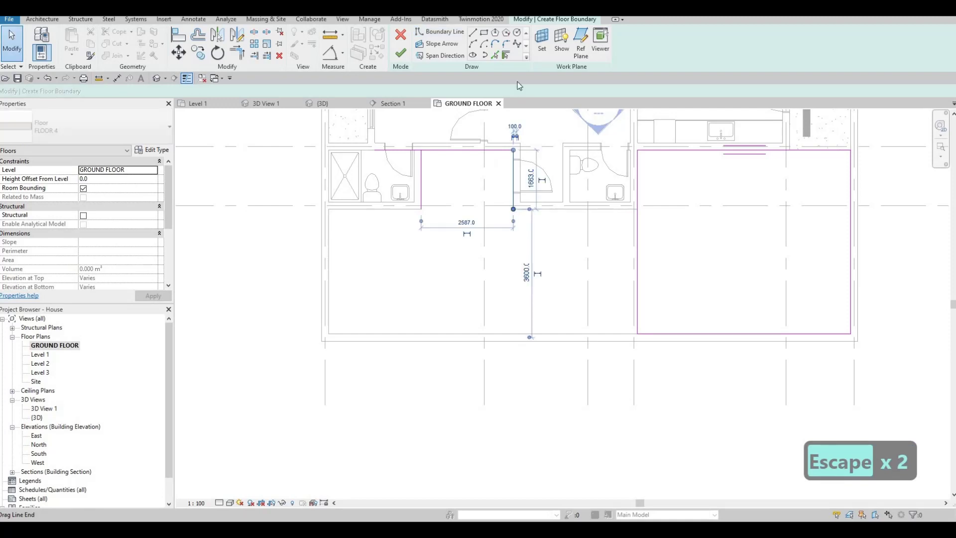
key(Escape)
Step: Trace the bathroom's outer wall beside the entrance door, and stretch the opposite recess line to the front perimeter wall's inner face
key(Return)
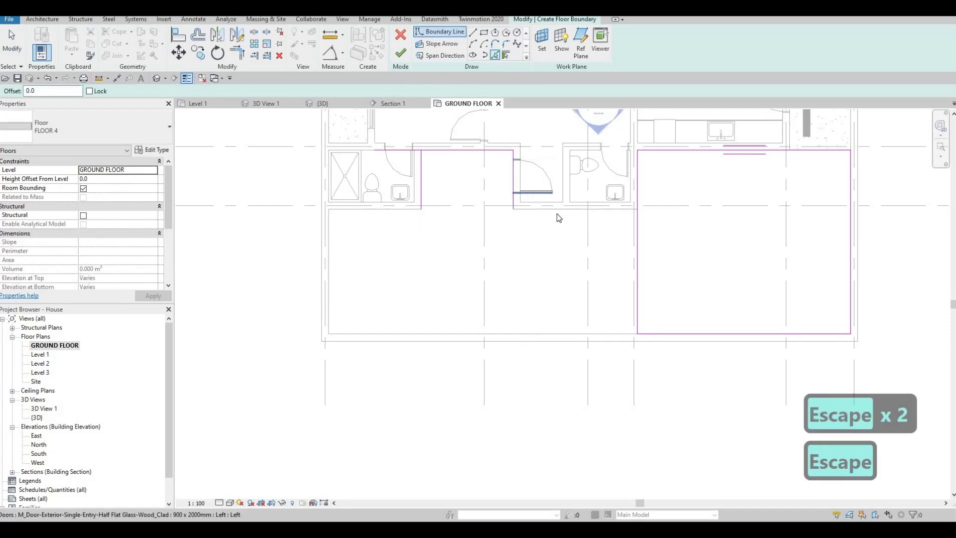
click(557, 209)
click(421, 208)
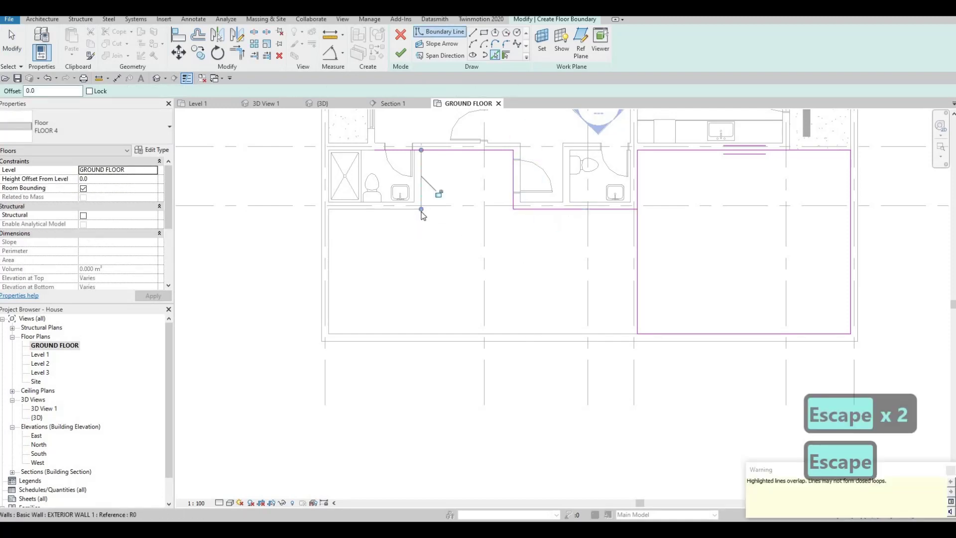
drag(421, 327, 421, 333)
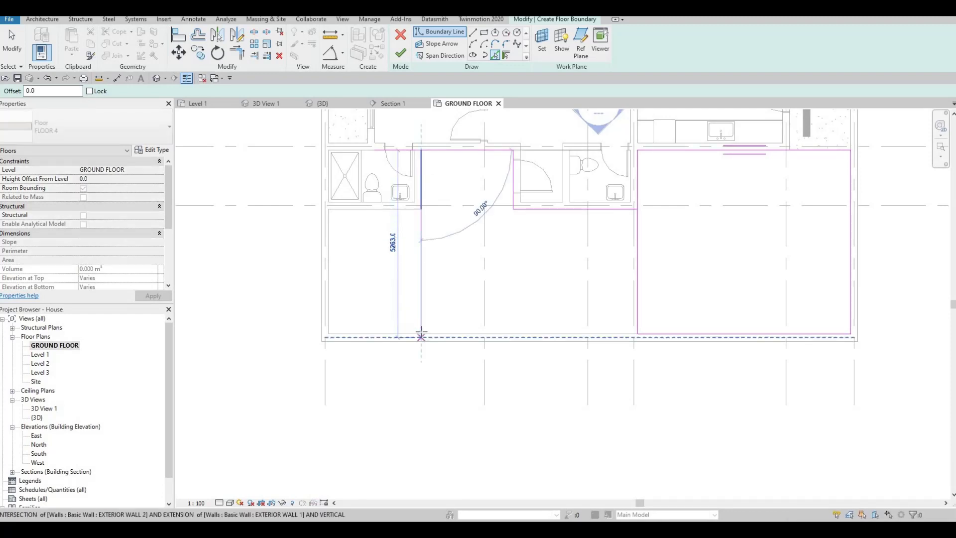
key(Escape)
key(Escape)
Step: Trim the boundary's front edge, bathroom corner and recess corner so the lines form one closed FLOOR 4 outline
key(t)
key(r)
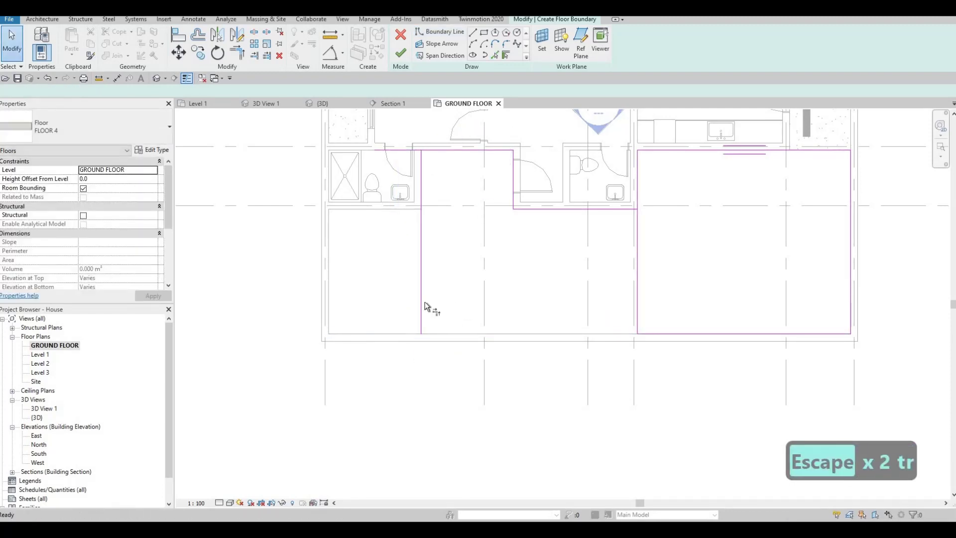
click(679, 333)
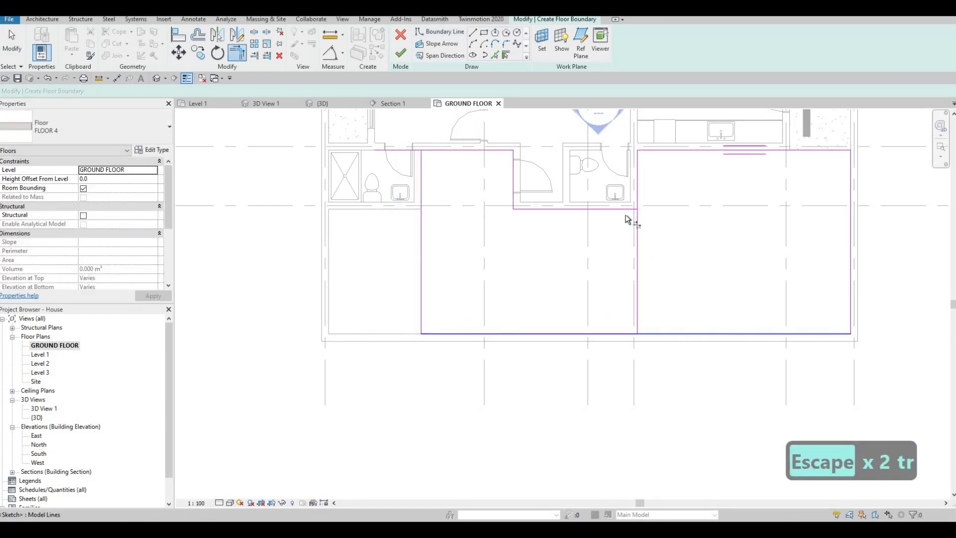
click(637, 198)
click(578, 209)
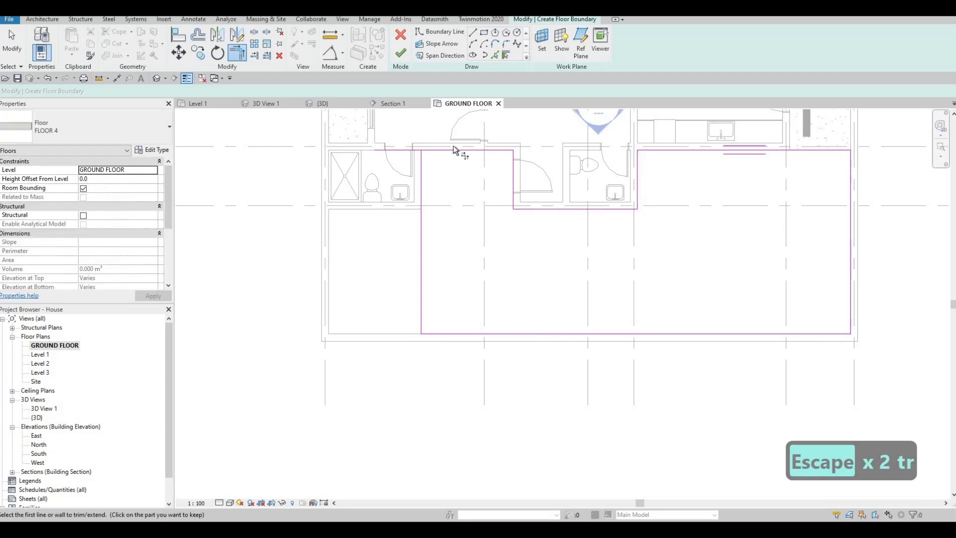
click(450, 151)
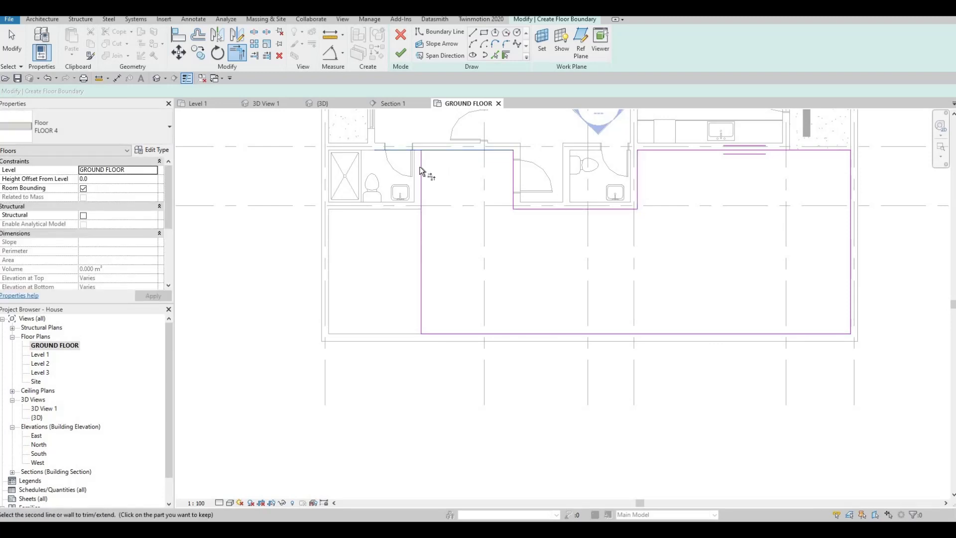
click(420, 172)
key(Escape)
middle_drag(506, 231, 468, 204)
key(Escape)
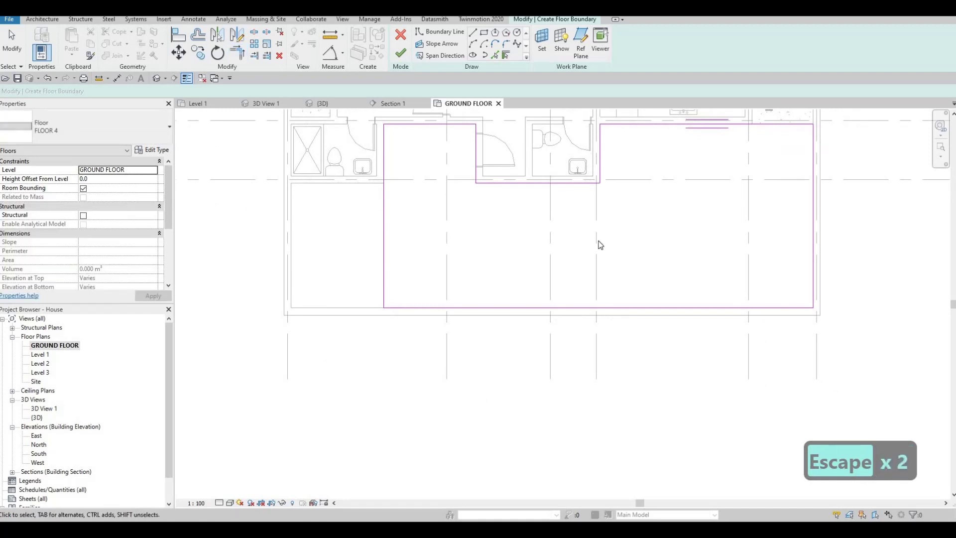
scroll(595, 234, down, 1)
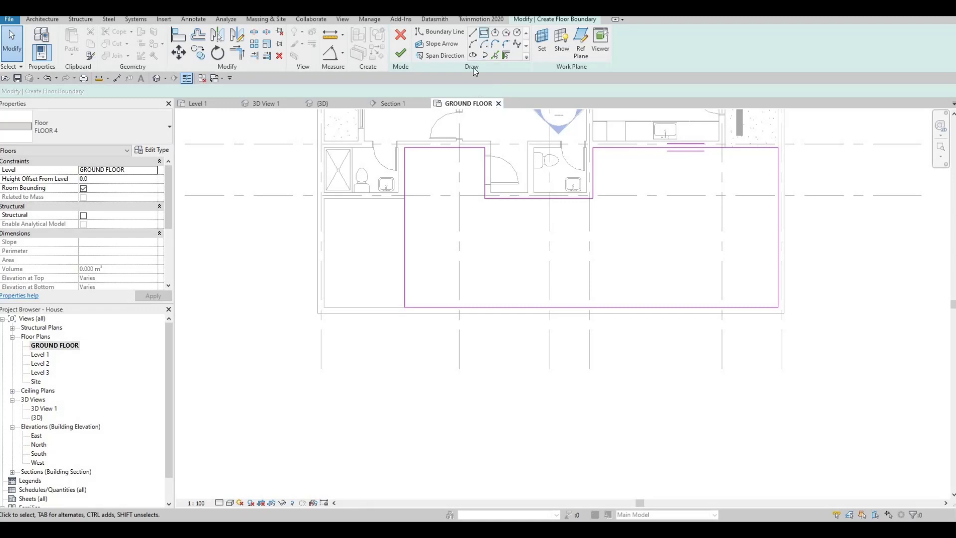
Step: Draw three boundary lines forming a rectangular notch about 3390 mm wide up from the front edge, in line with the entrance recess
click(484, 307)
click(485, 251)
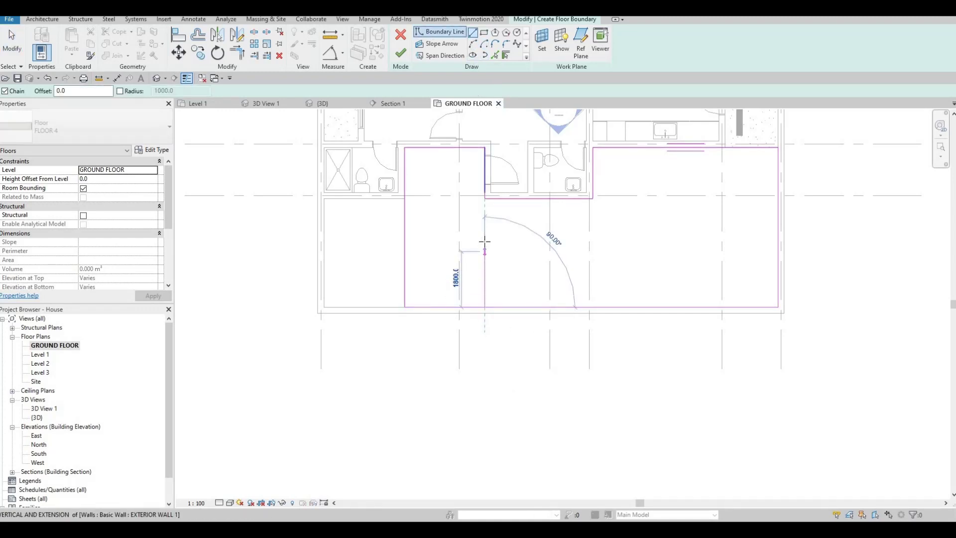
click(484, 232)
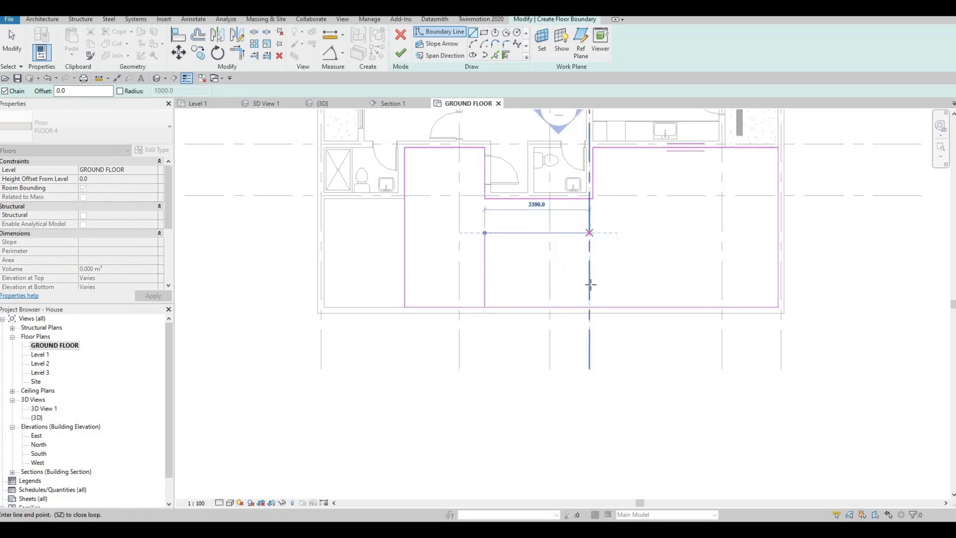
click(589, 232)
click(589, 307)
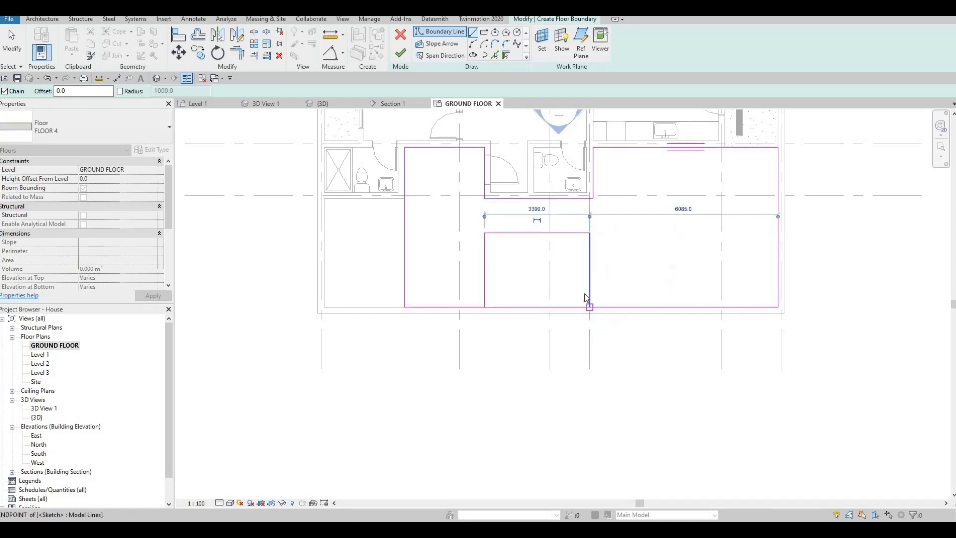
key(Escape)
key(Escape)
Step: Align the notch's kitchen-side line with the boundary line along the bathroom wall's outer face
key(a)
key(l)
click(593, 192)
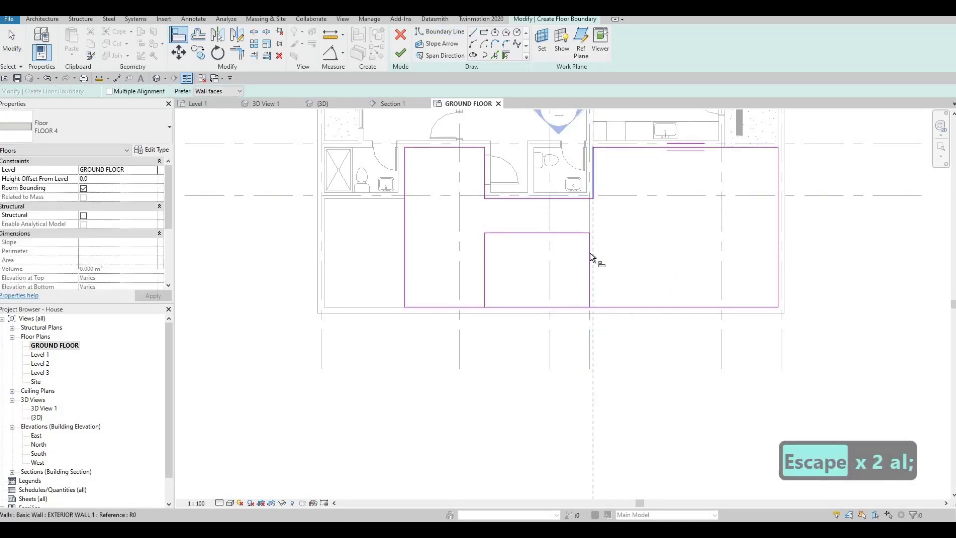
click(590, 255)
key(Escape)
key(Escape)
key(Escape)
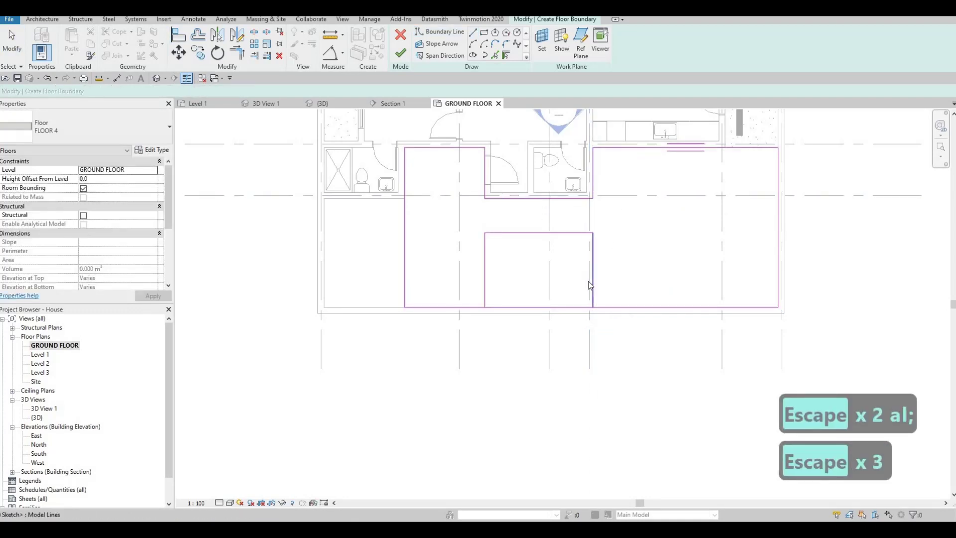
Step: Split the front edge inside the notch and trim both halves to the notch's side lines
key(s)
key(l)
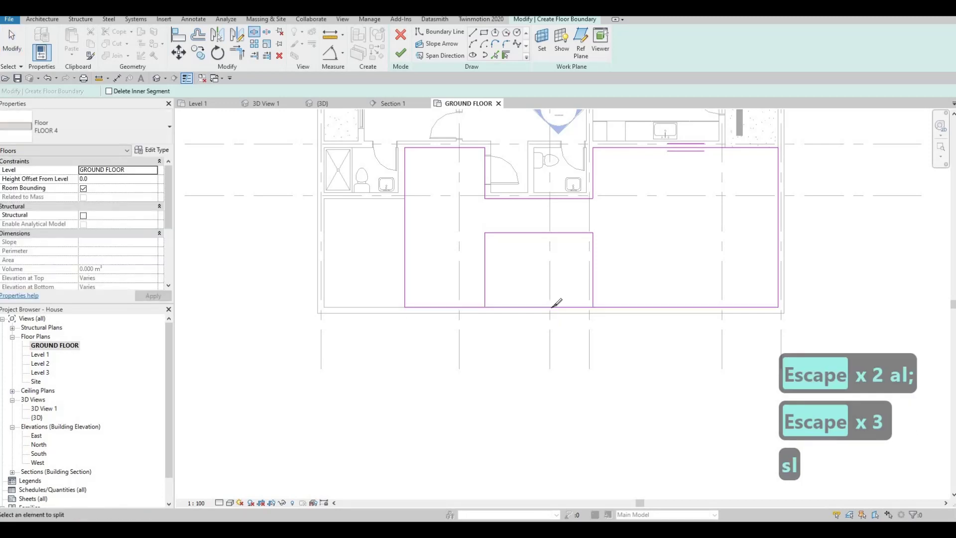
key(Escape)
key(Escape)
key(t)
key(r)
click(484, 300)
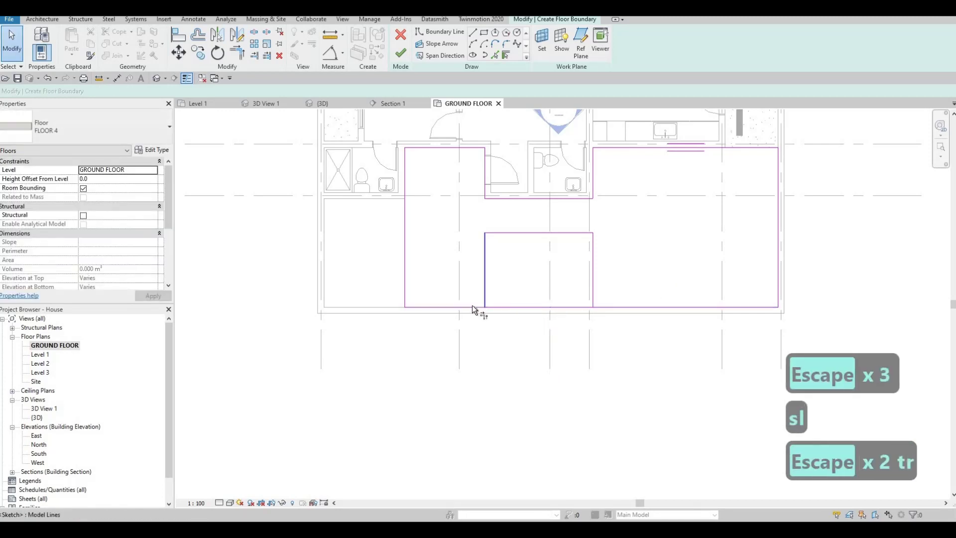
click(474, 308)
click(592, 287)
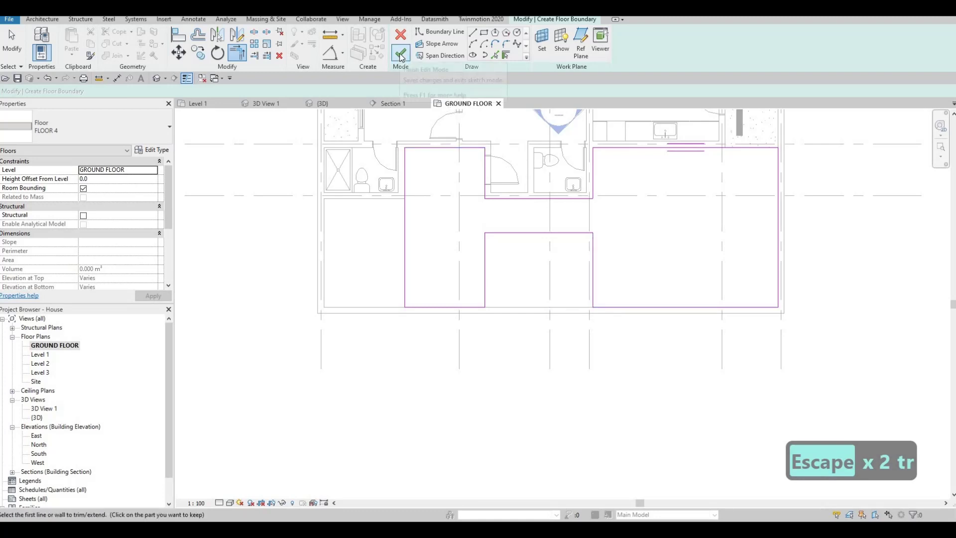
Step: Try to finish the floor sketch, and delete the full-length side line overlapping the shorter line along the shower room wall
click(401, 55)
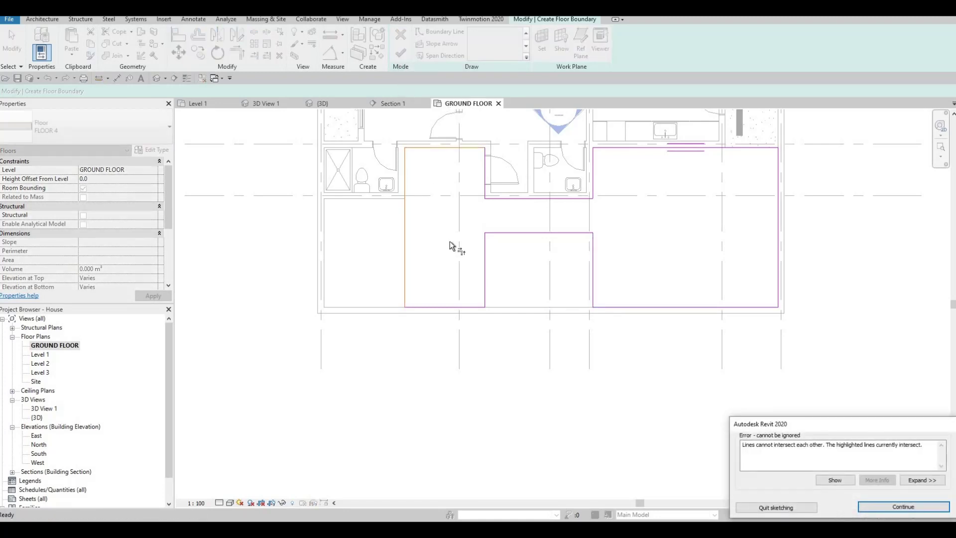
key(Escape)
key(Escape)
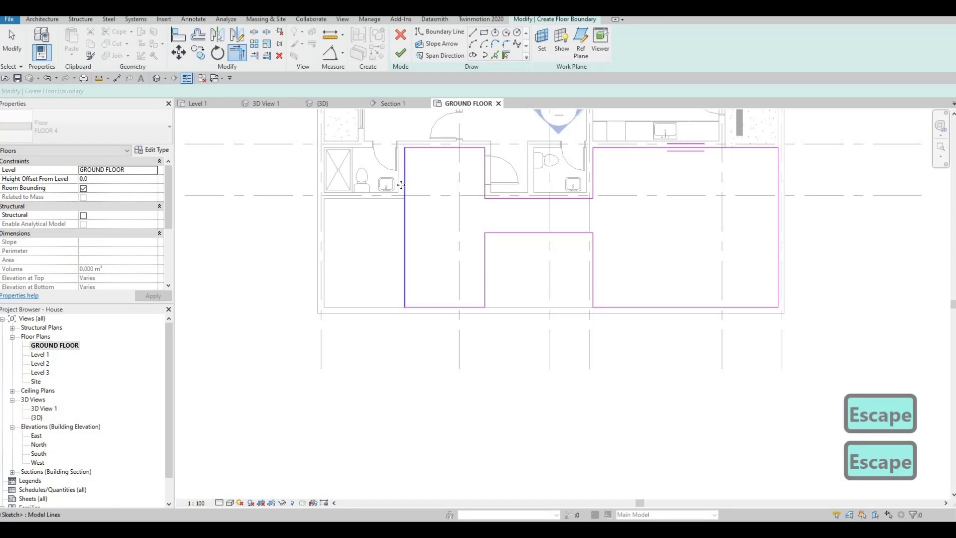
click(404, 185)
key(Delete)
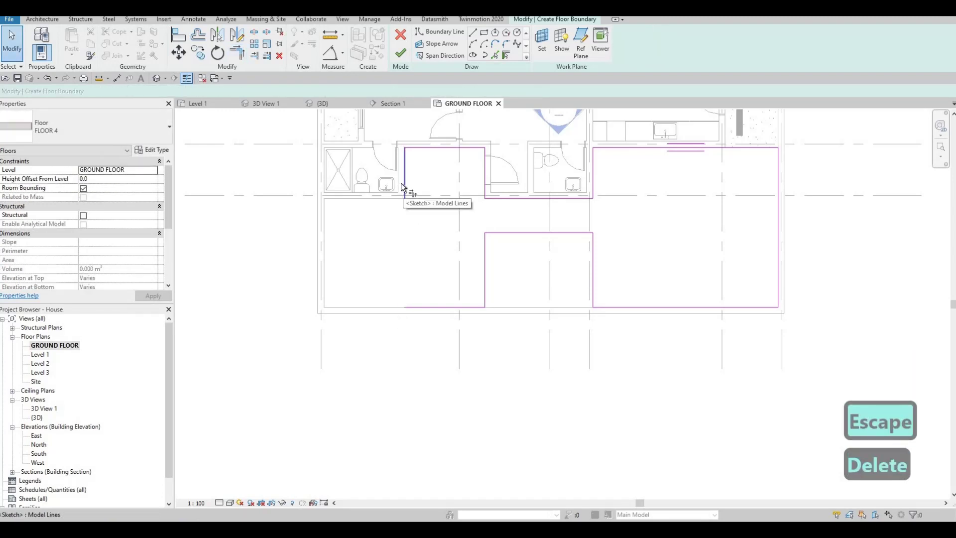
Step: Extend the short shower-room wall line to meet the front edge and finish the FLOOR 4 floor
key(t)
key(r)
click(404, 185)
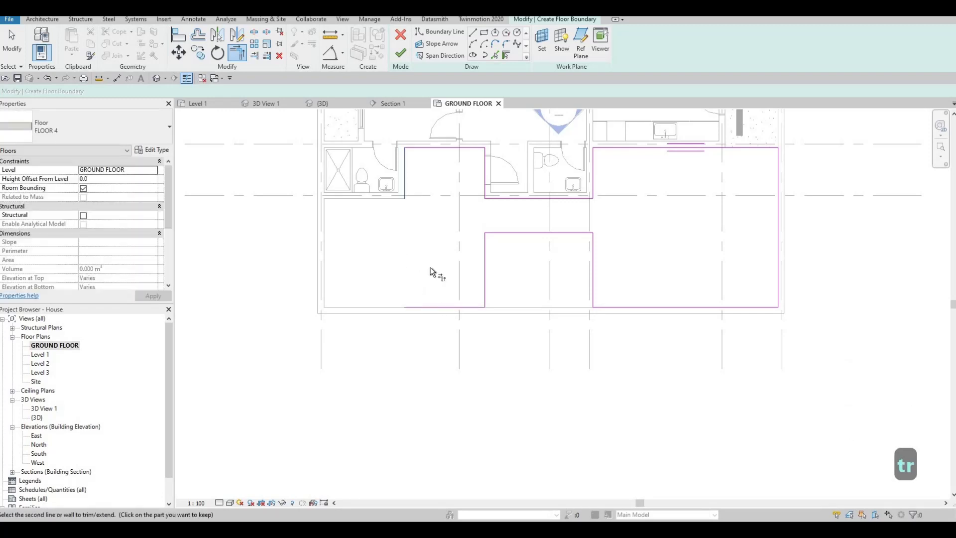
click(430, 307)
click(401, 53)
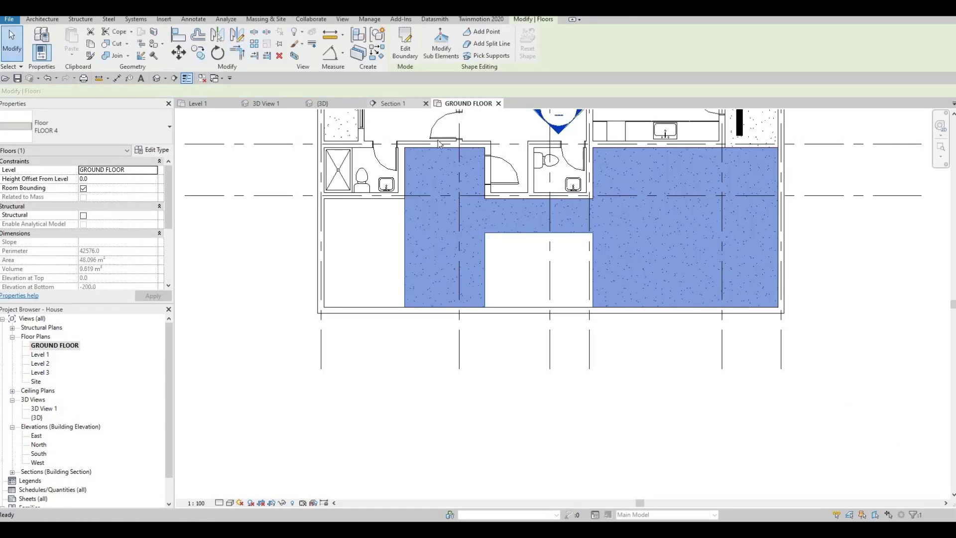
key(Escape)
key(Escape)
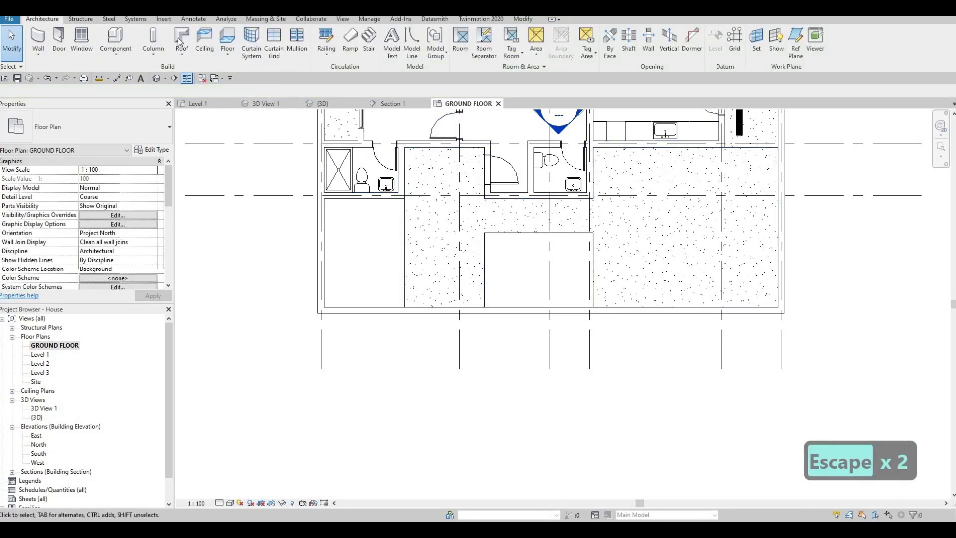
Step: Start a new floor on the ground floor and duplicate its type as FLOOR 5
click(228, 39)
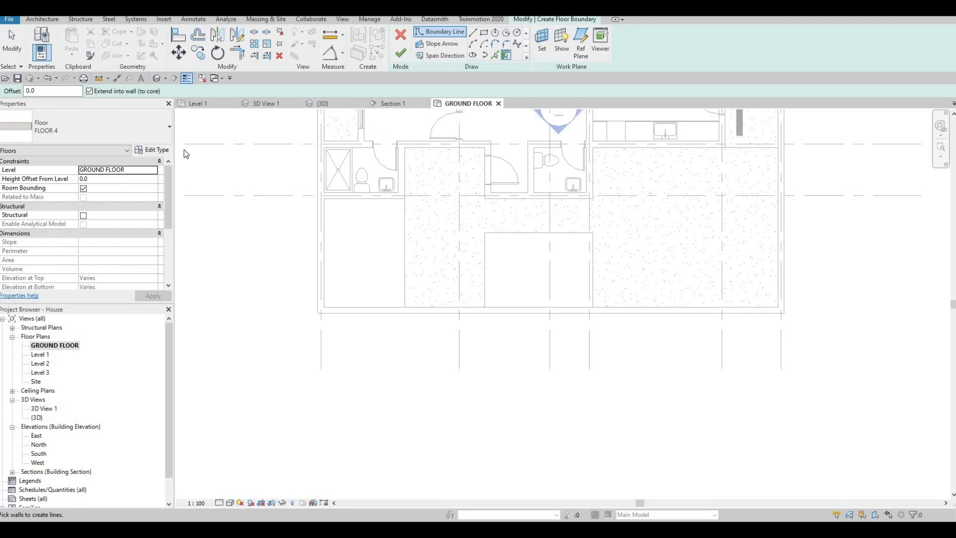
click(152, 150)
click(779, 108)
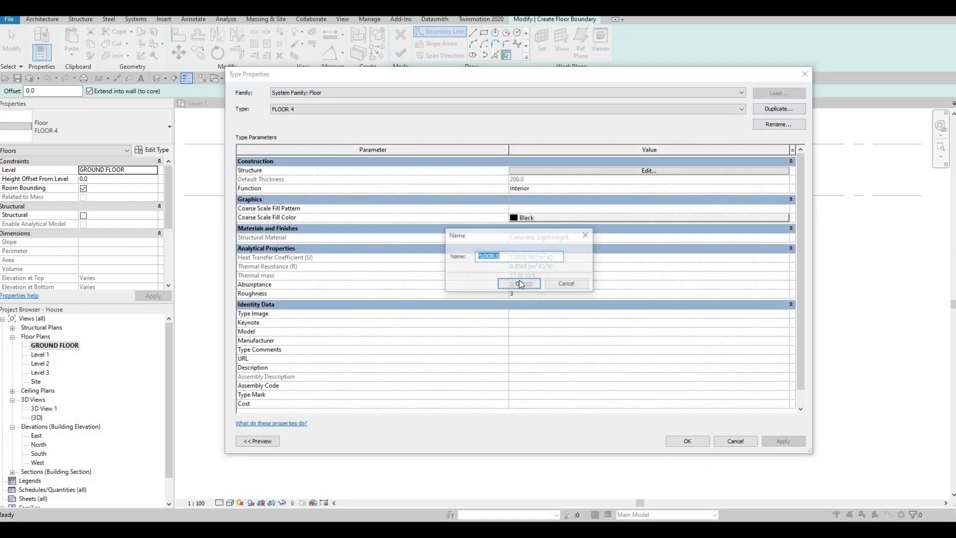
Step: Assign the Grass material from the AEC Materials library to FLOOR 5's structure layer and apply the type
click(638, 171)
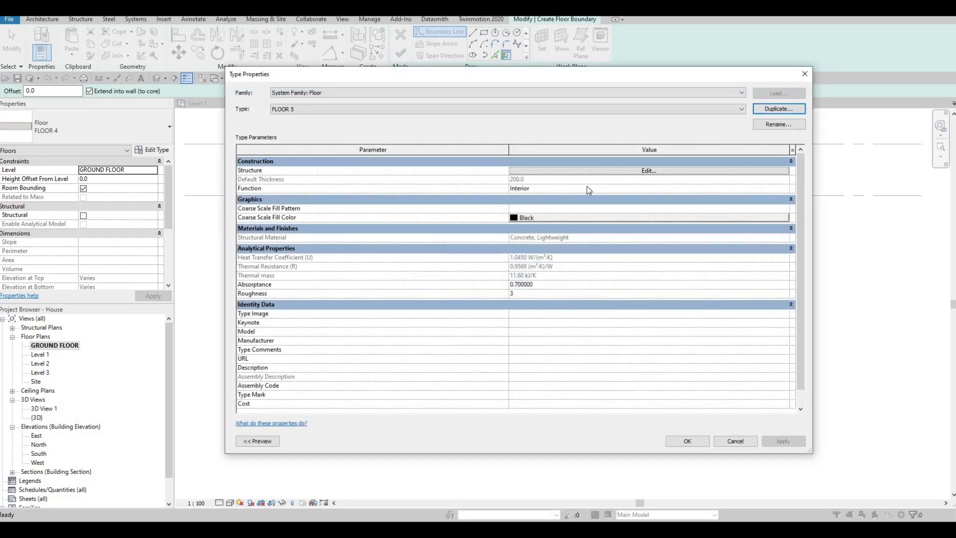
click(463, 169)
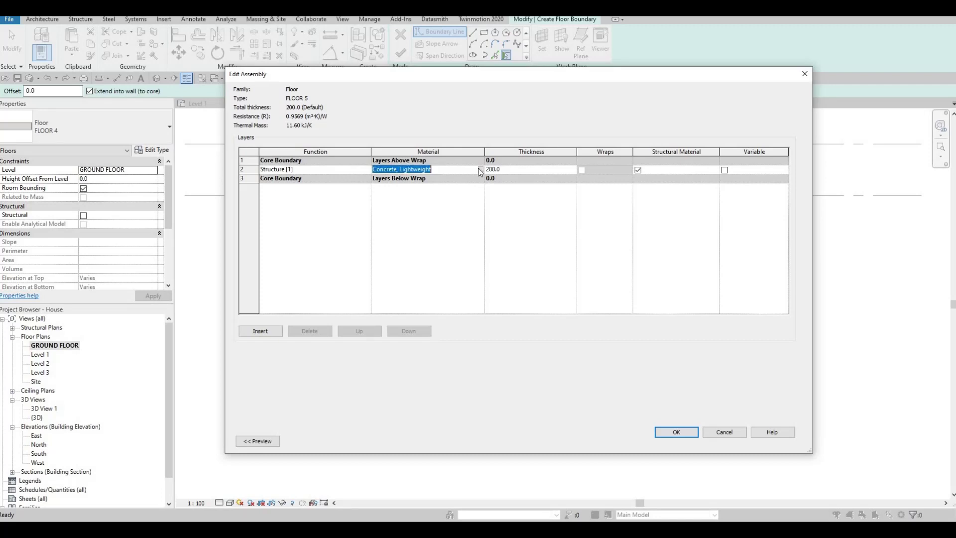
click(479, 169)
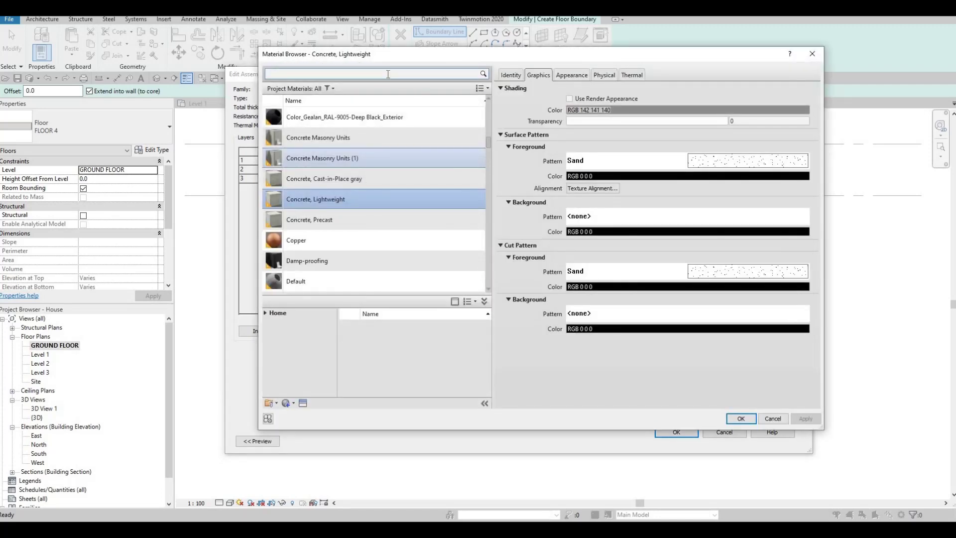
text(GRASS)
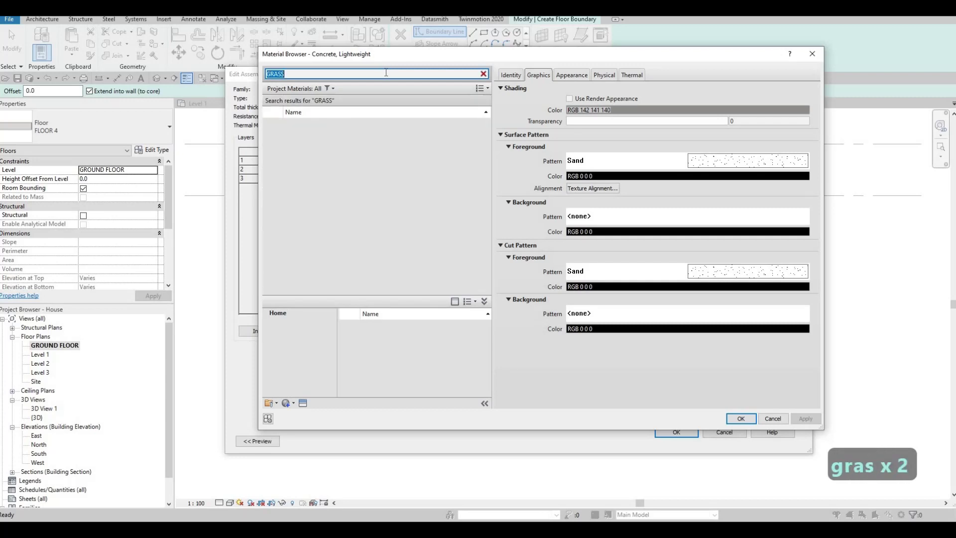
key(Return)
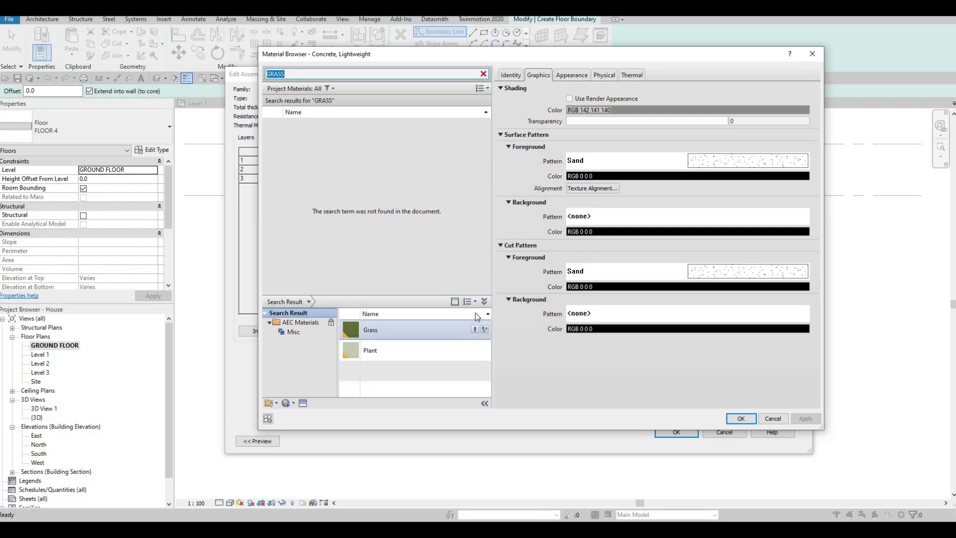
click(742, 417)
click(693, 431)
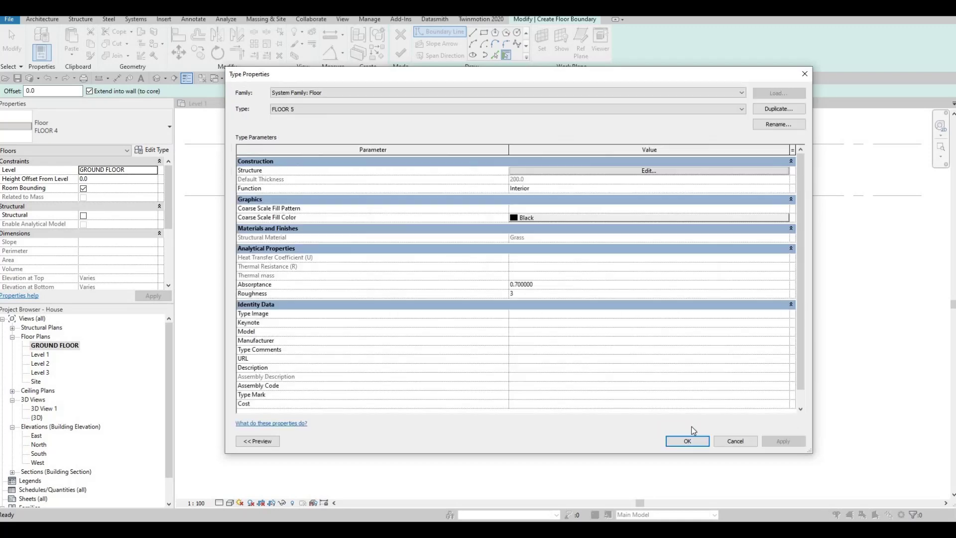
key(Return)
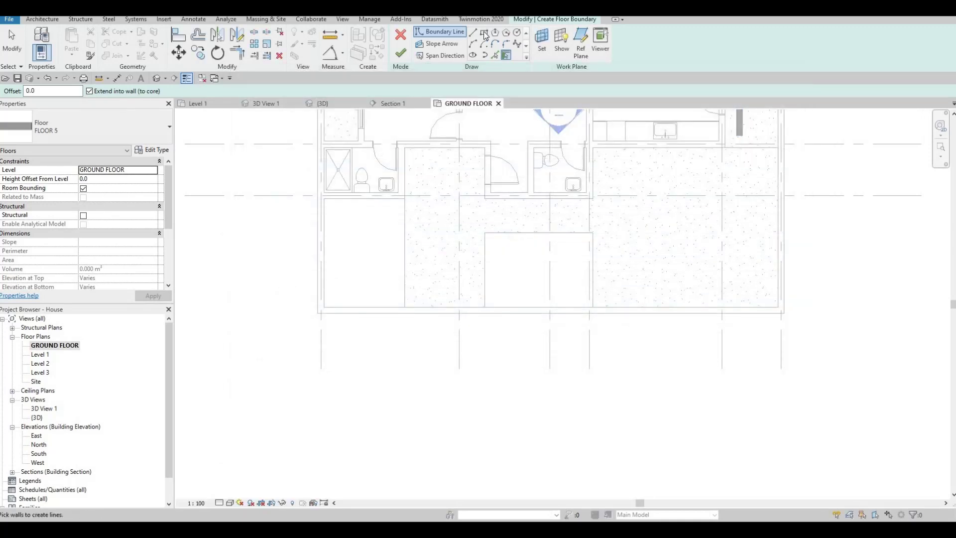
Step: Create the FLOOR 5 grass floor from two rectangles filling the front notch and the area in front of the shower room
click(485, 232)
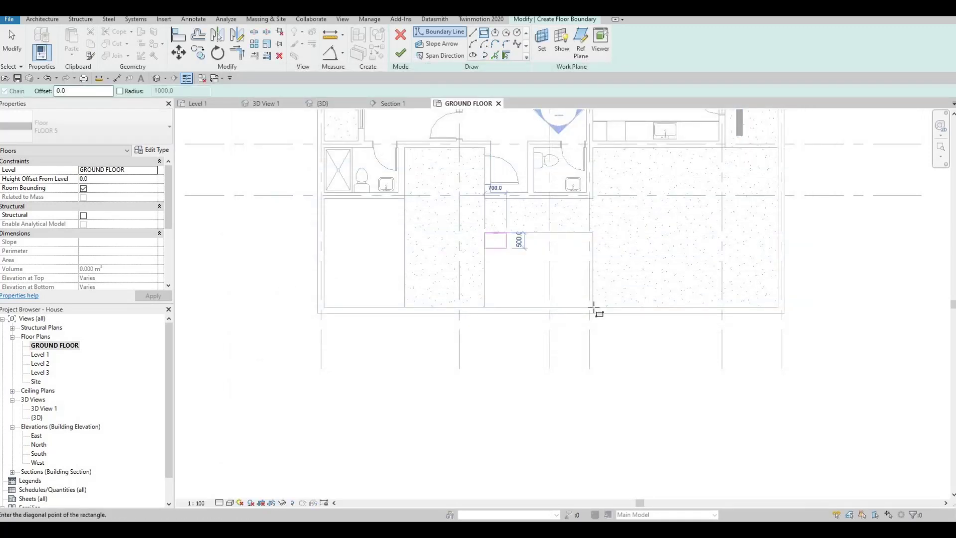
click(593, 307)
key(Escape)
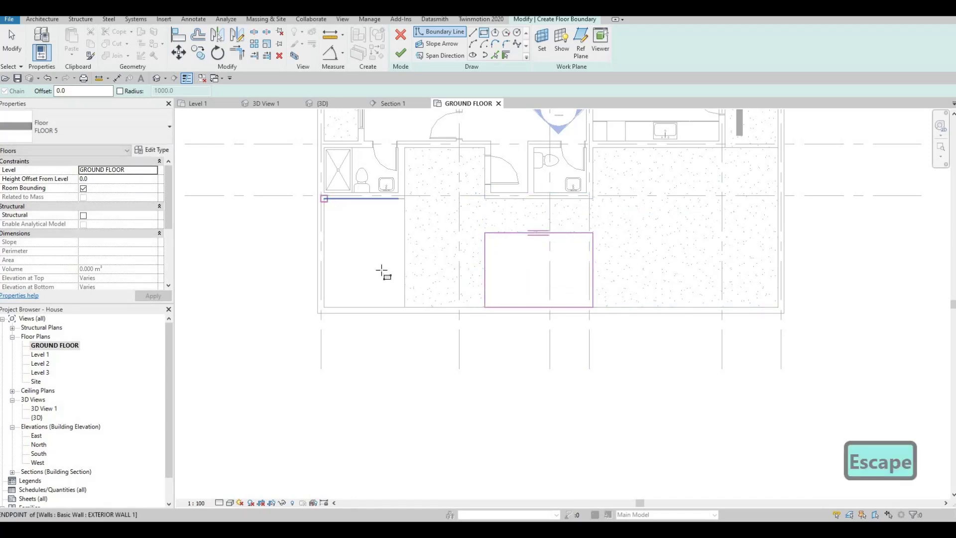
click(405, 305)
click(324, 198)
key(Escape)
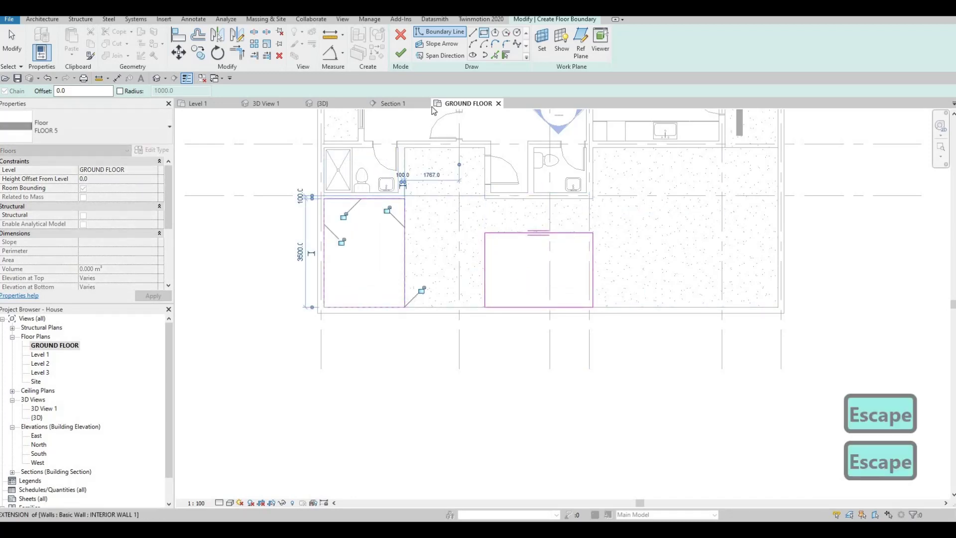
click(408, 58)
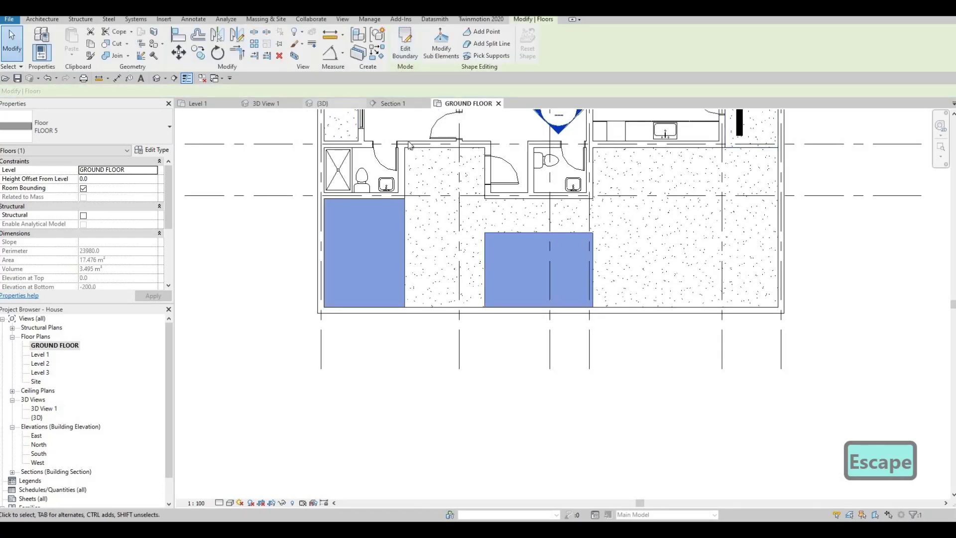
Step: Examine the front yard's concrete and grass floors against the entrance and perimeter walls in the 3D view
click(322, 103)
shift+middle_drag(613, 284, 755, 321)
shift+middle_drag(458, 294, 619, 288)
scroll(620, 288, up, 2)
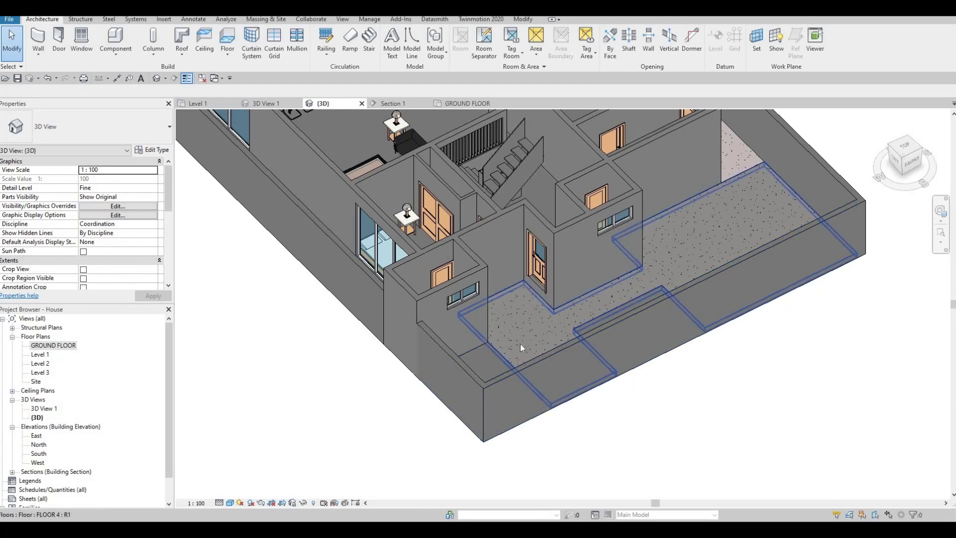
scroll(540, 292, up, 5)
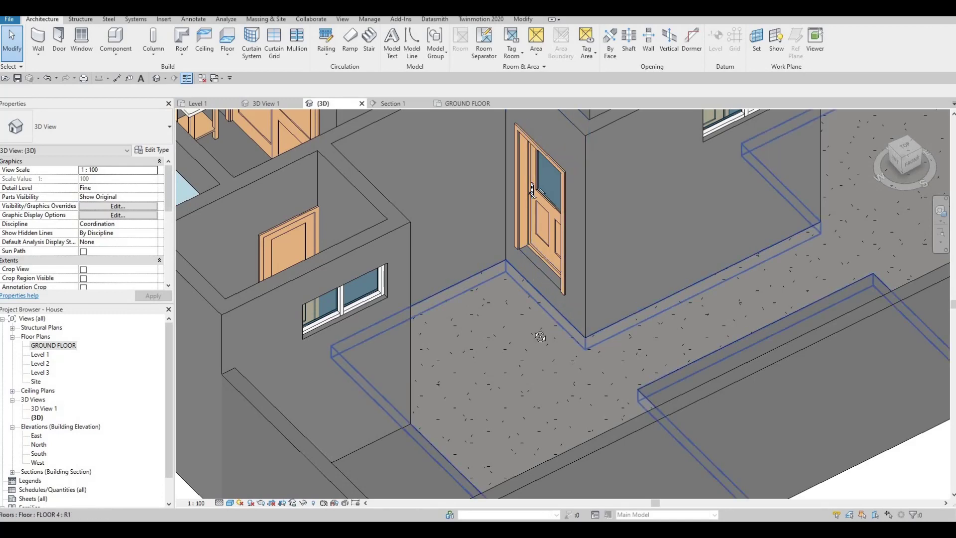
shift+middle_drag(540, 336, 585, 323)
scroll(568, 324, down, 1)
scroll(585, 323, down, 3)
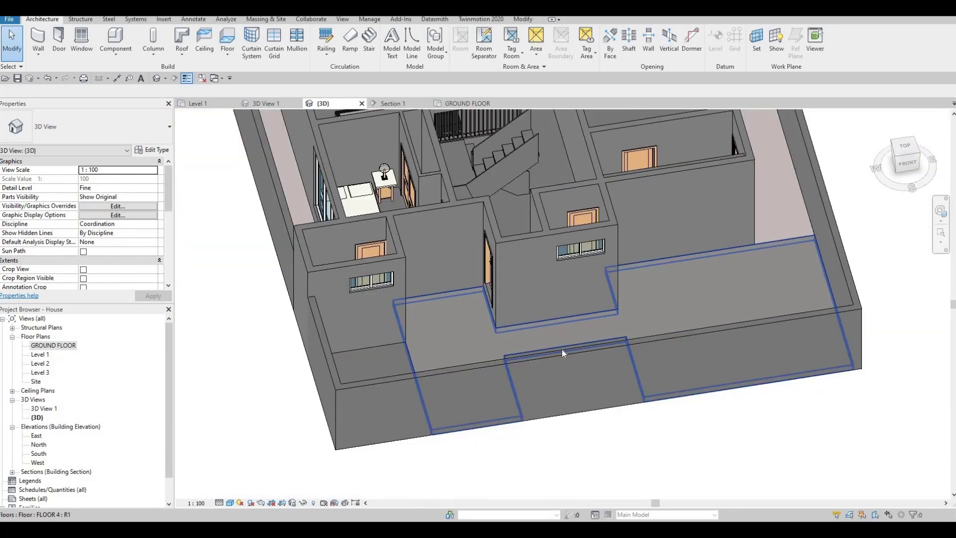
scroll(562, 349, down, 4)
shift+middle_drag(622, 375, 646, 385)
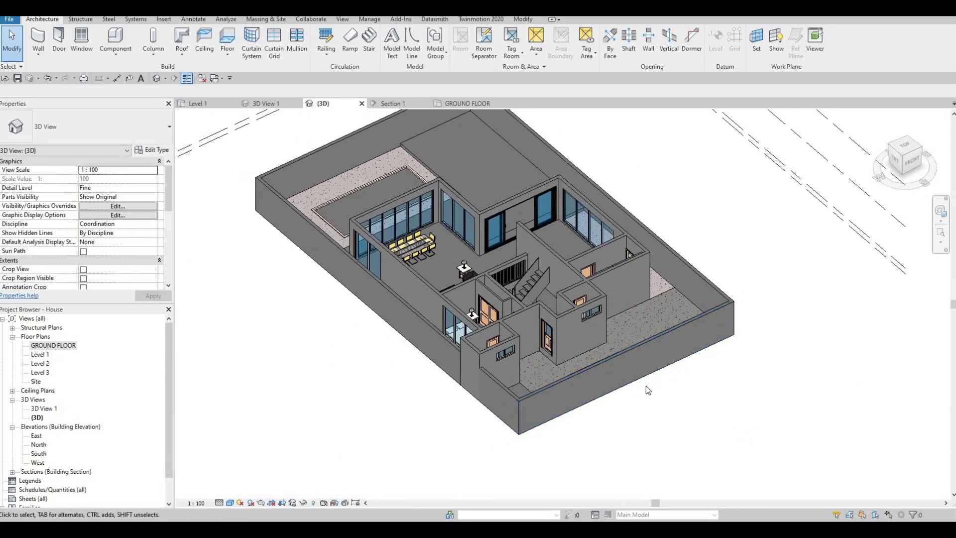